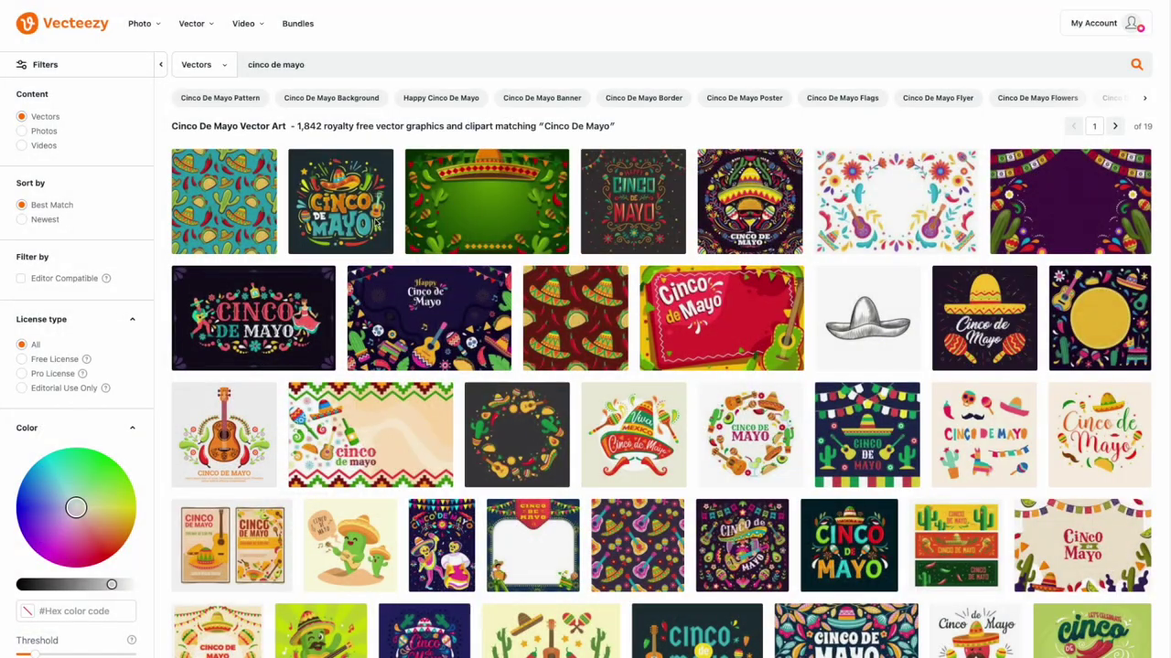
- Look through the Cinco de Mayo vector search results on Vecteezy
scroll(386, 227, down, 5)
scroll(386, 226, down, 8)
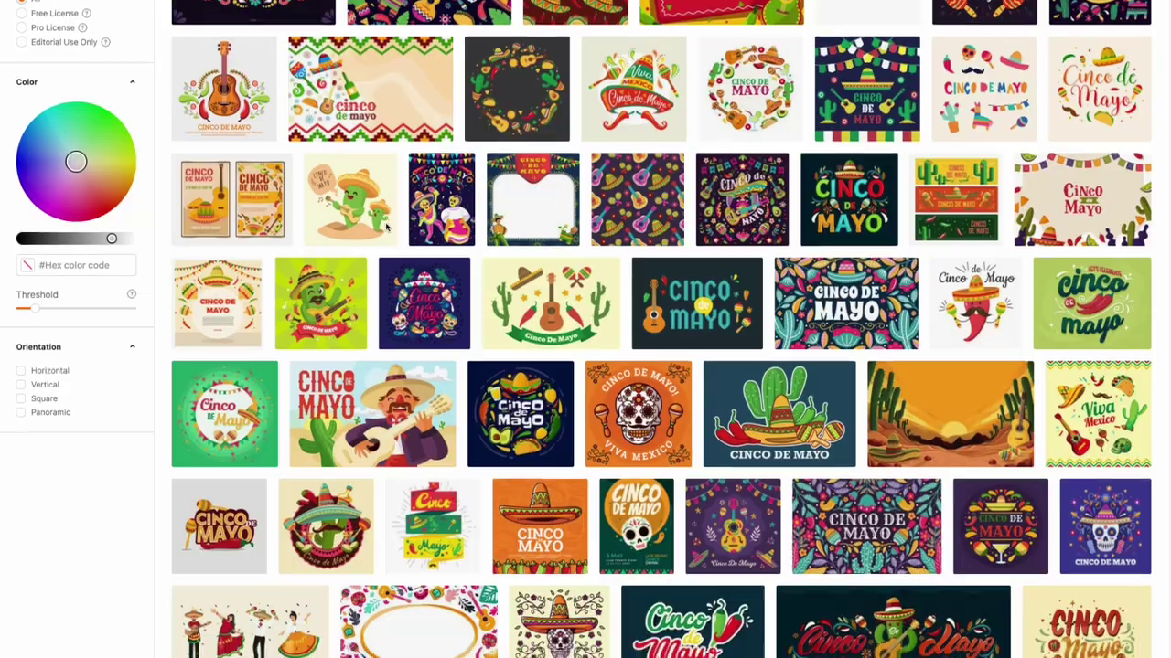
scroll(385, 228, down, 3)
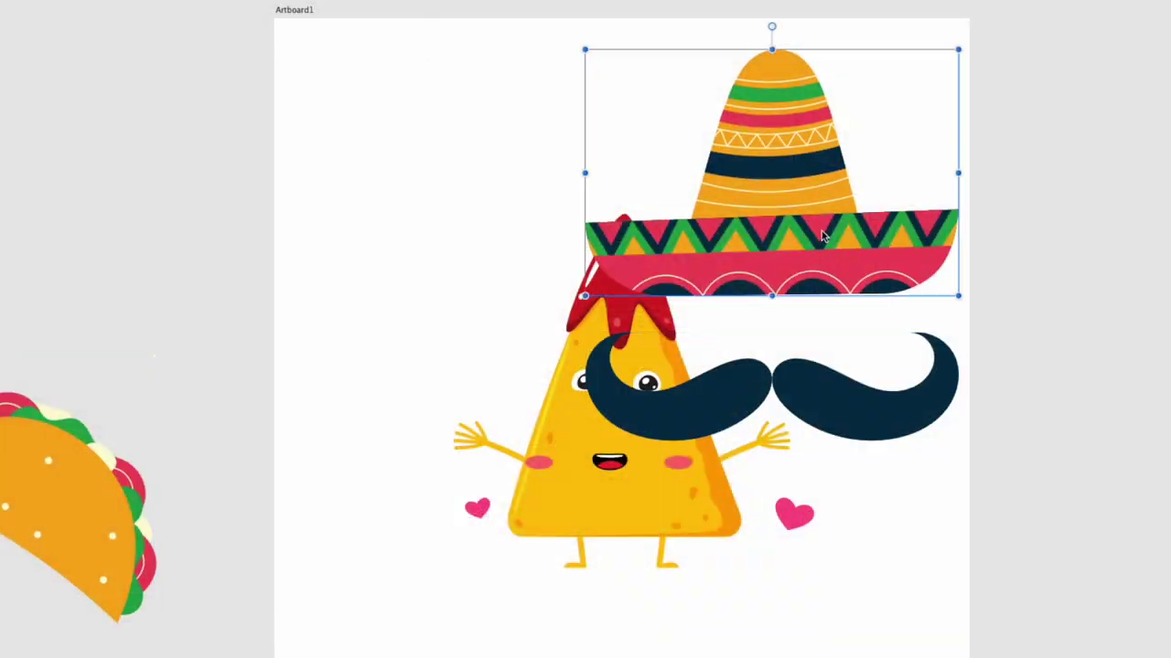
- Arrange the sombrero and moustache on the nacho character and place the taco and the other loose graphic beside it on the artboard
drag(771, 170, 567, 243)
drag(771, 378, 658, 442)
drag(631, 249, 625, 269)
drag(73, 512, 978, 391)
drag(1063, 571, 819, 495)
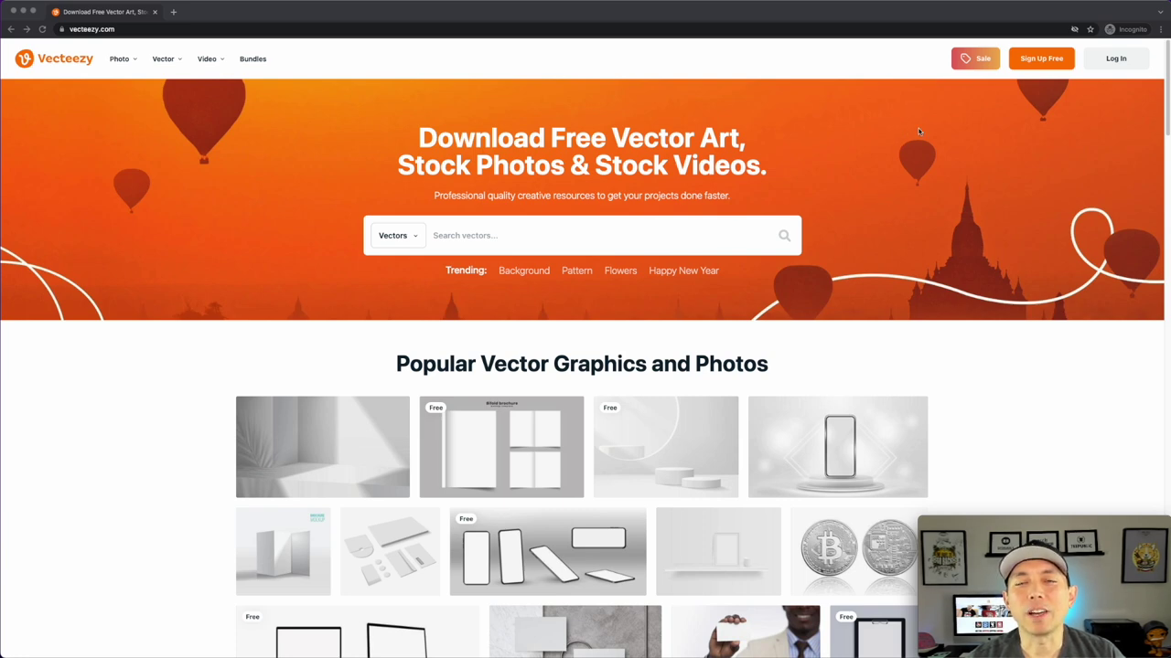
- View the Vecteezy Pro sale plans and the pay-as-you-go purchasing options, and return to the home page
click(980, 60)
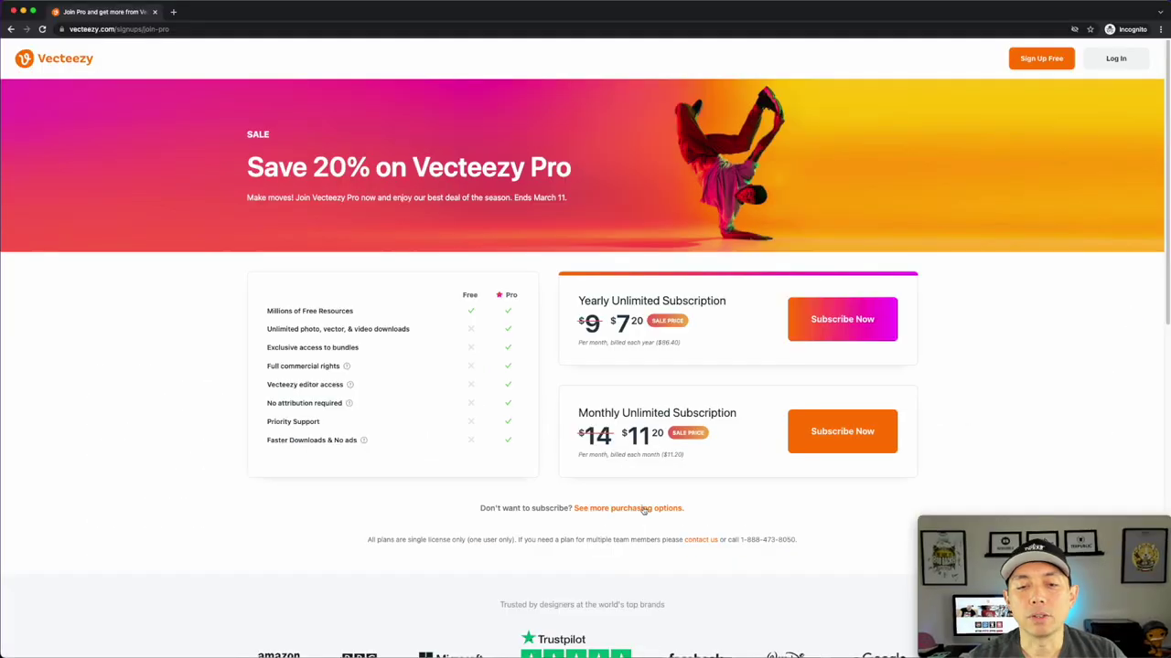
click(641, 509)
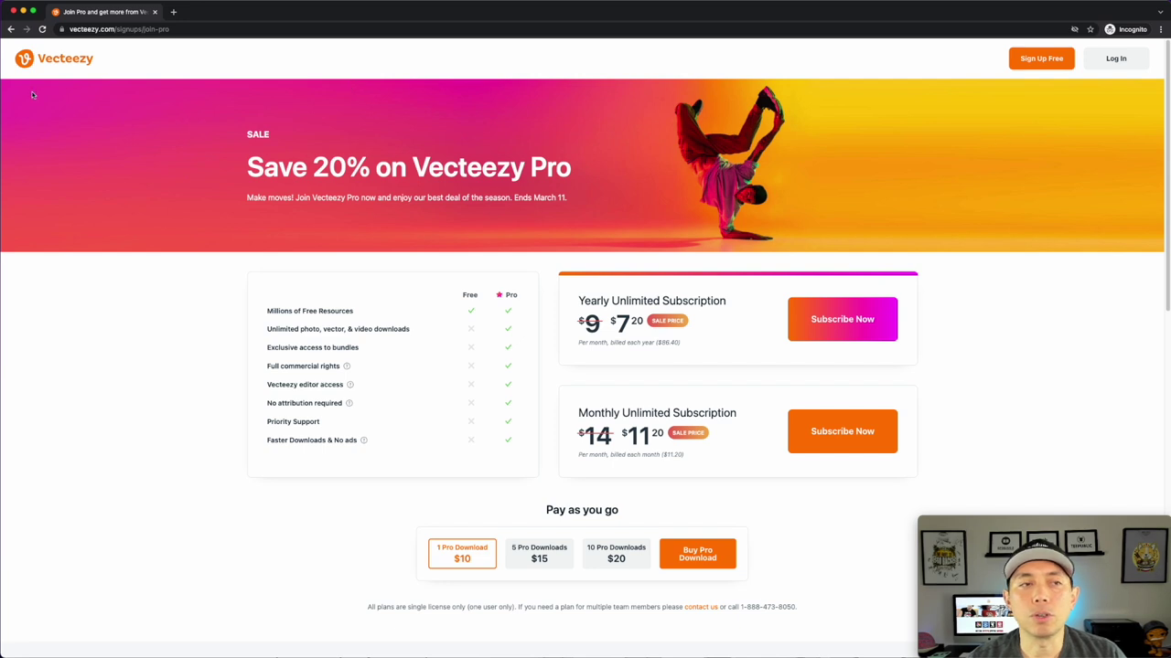
click(53, 60)
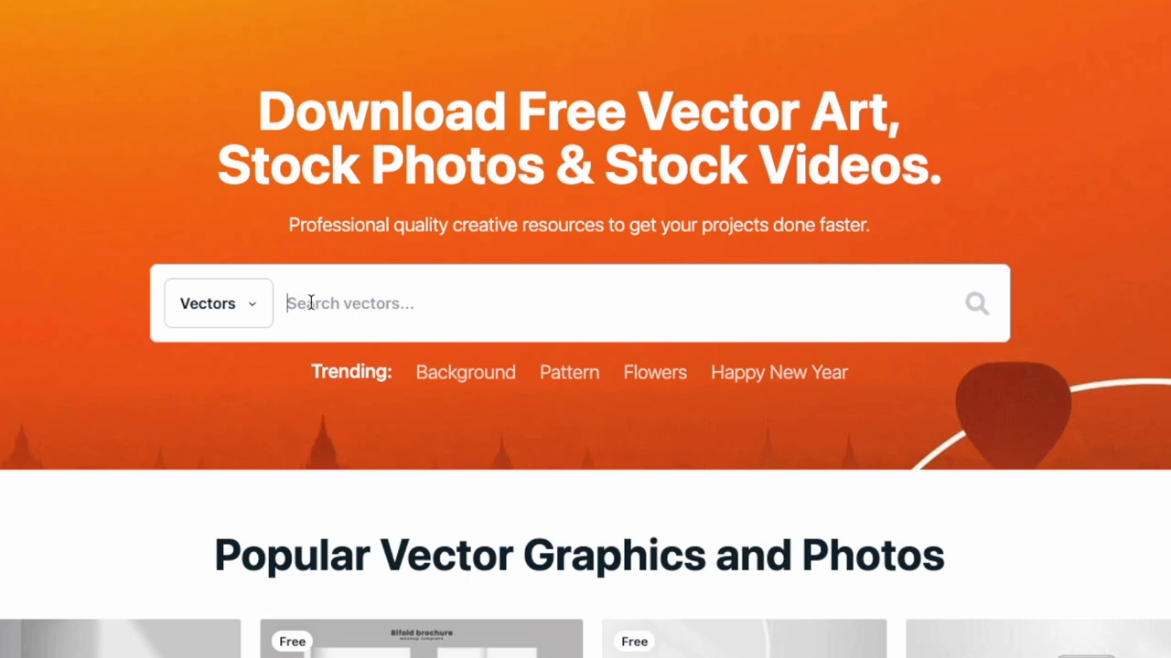
- Search the vectors for "cinco de mayo"
click(311, 303)
text(cinco)
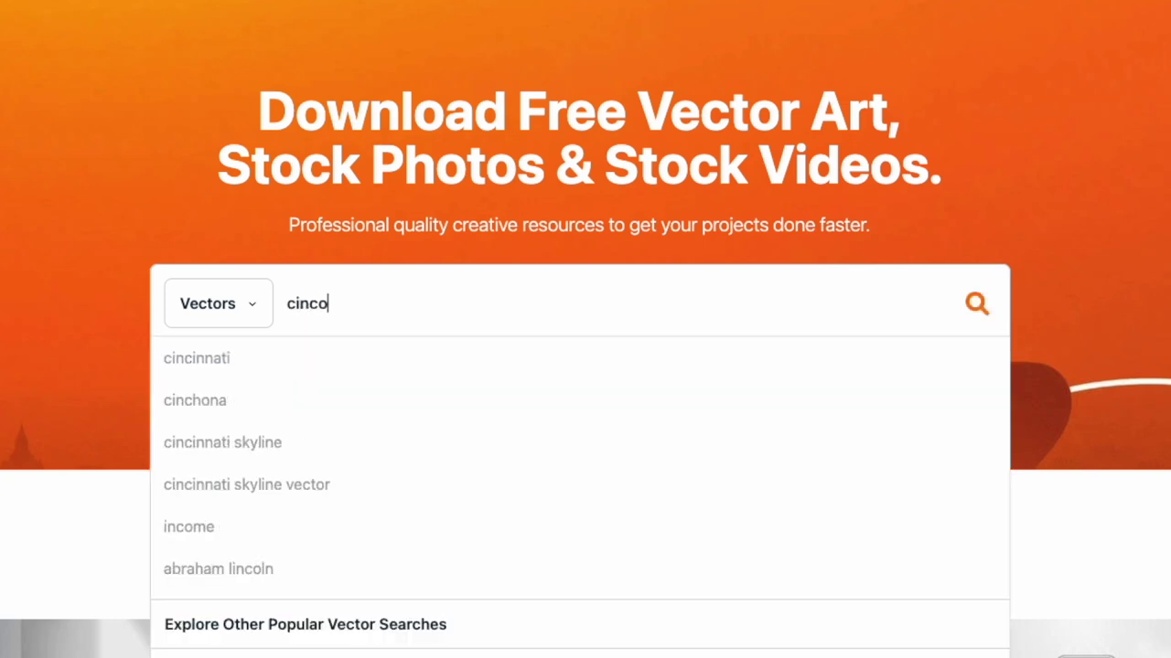
text( de mayo)
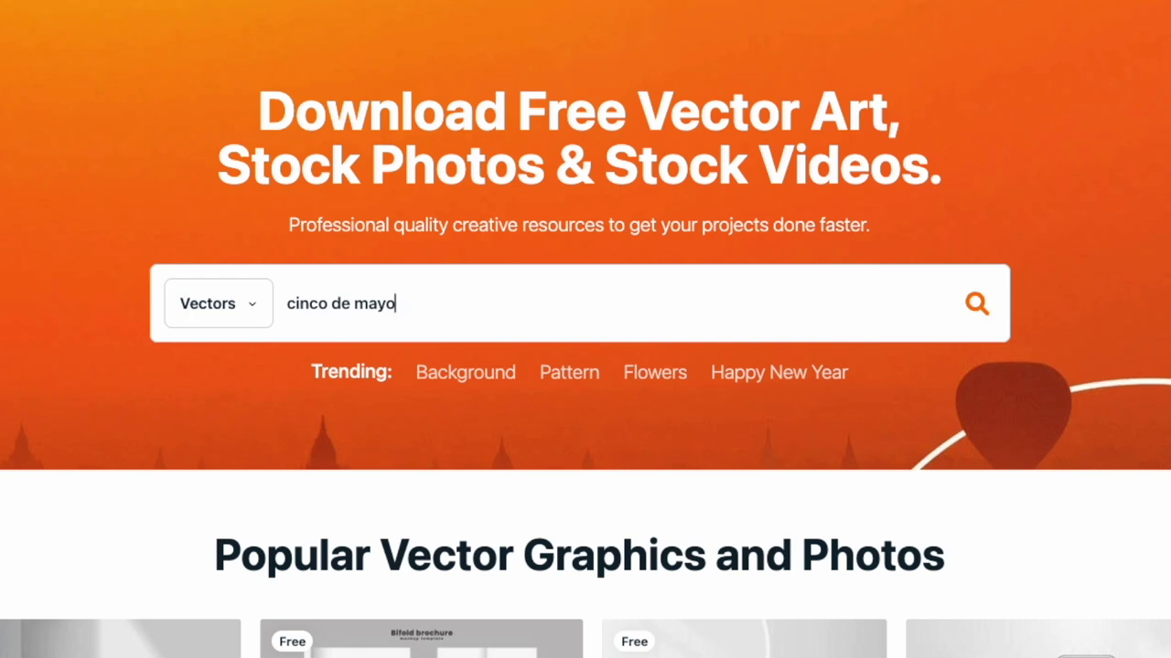
key(Return)
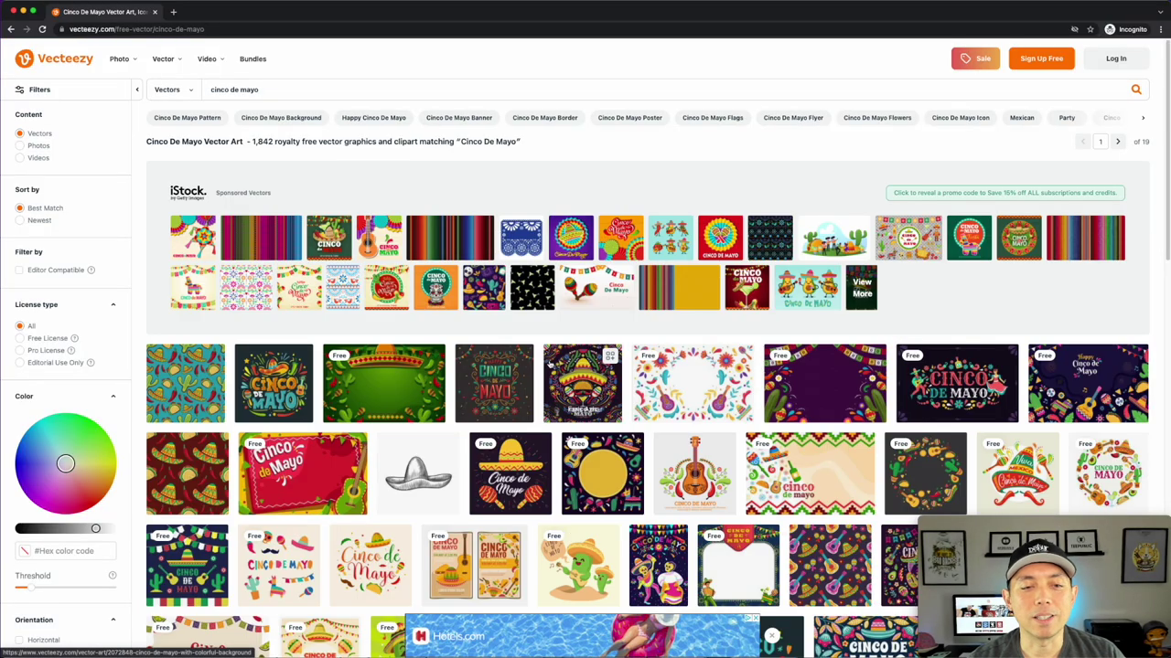
- Browse the Cinco de Mayo results and open the free vector with the sombrero and two maracas on a dark background
scroll(548, 366, down, 10)
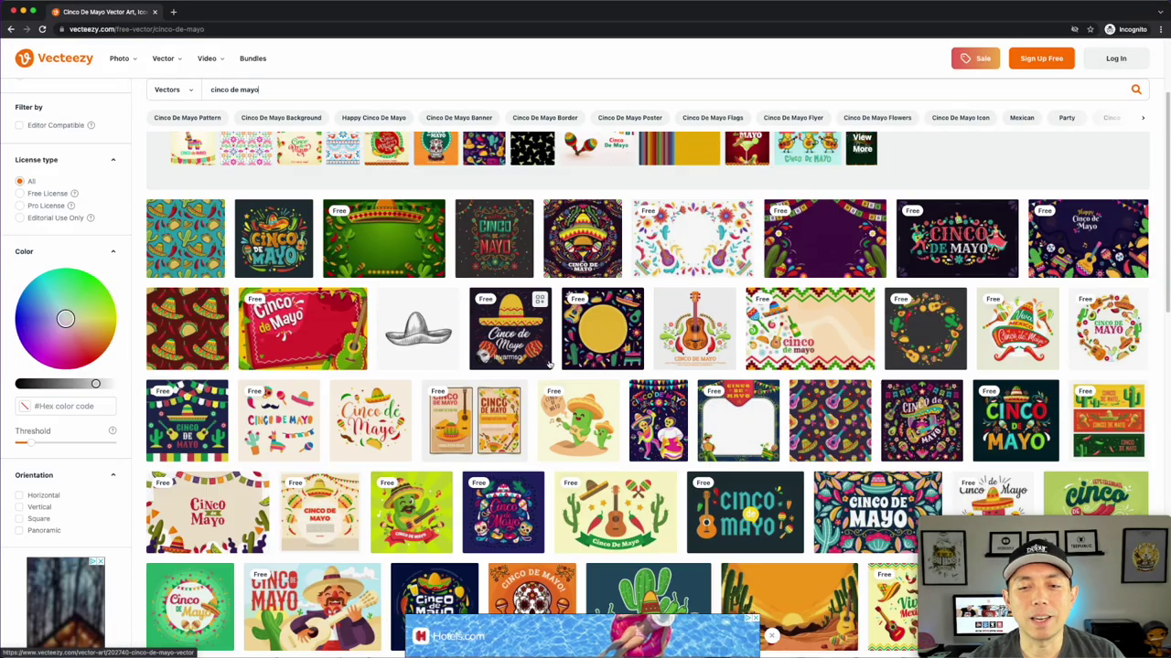
scroll(541, 369, down, 5)
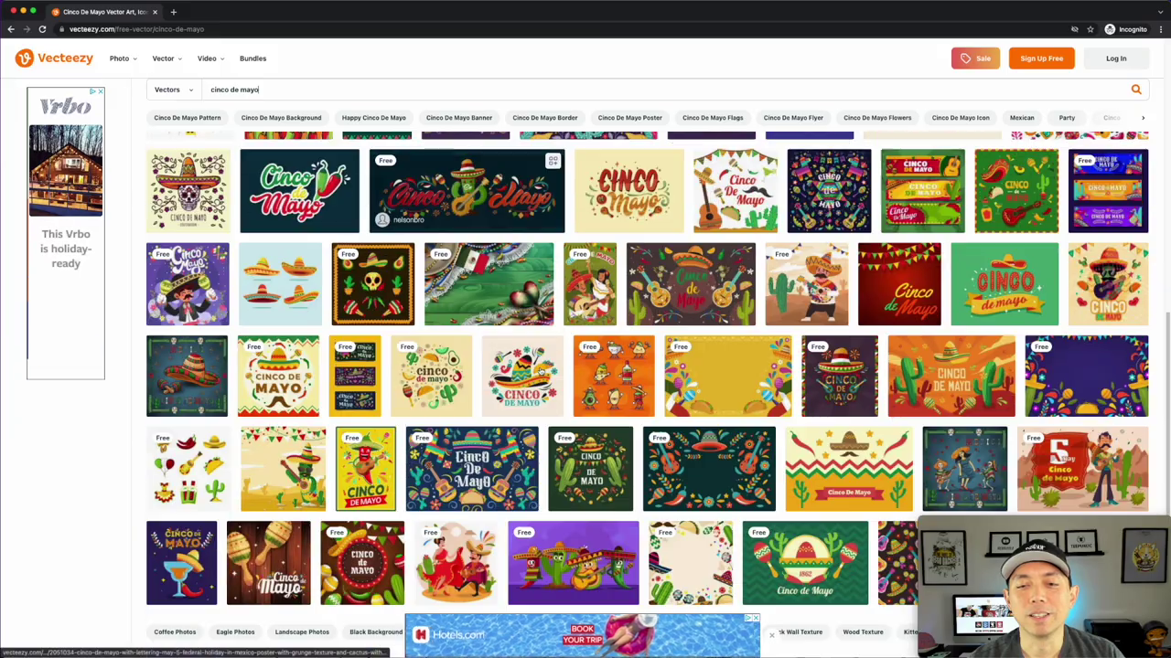
scroll(541, 369, down, 6)
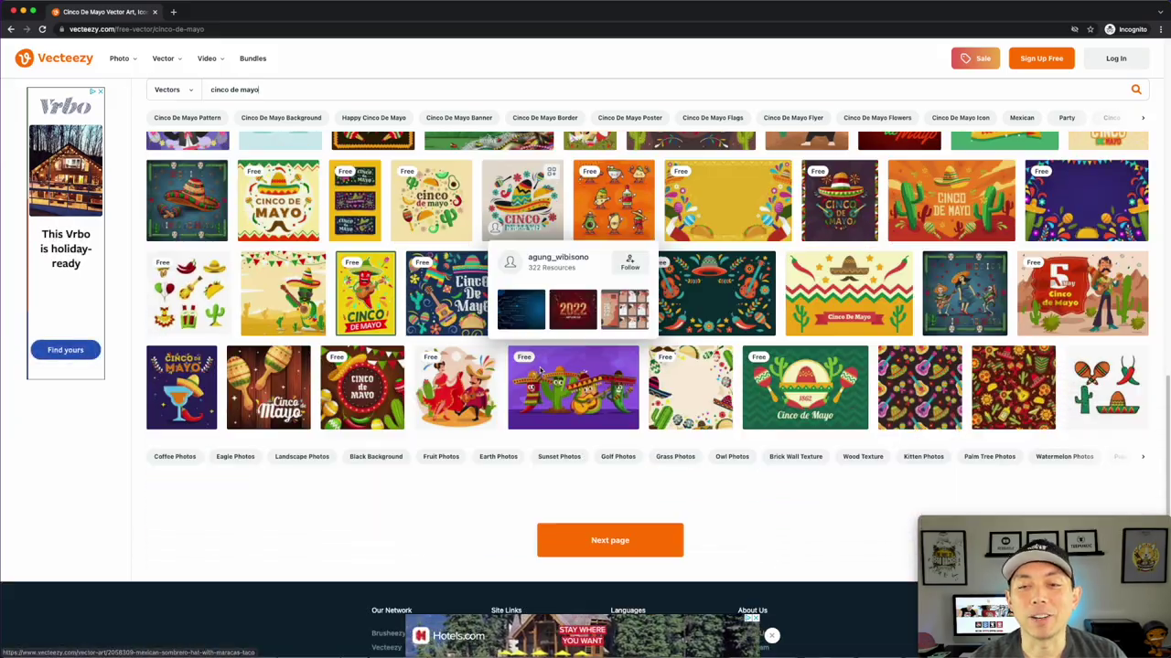
scroll(540, 371, up, 4)
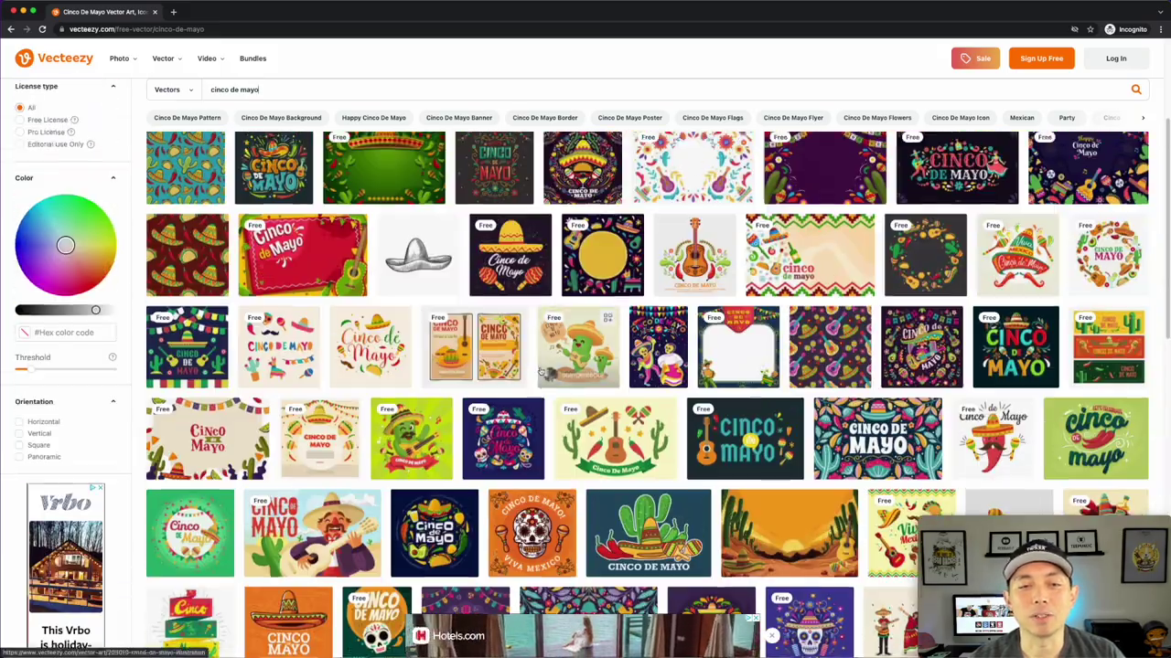
scroll(521, 407, down, 2)
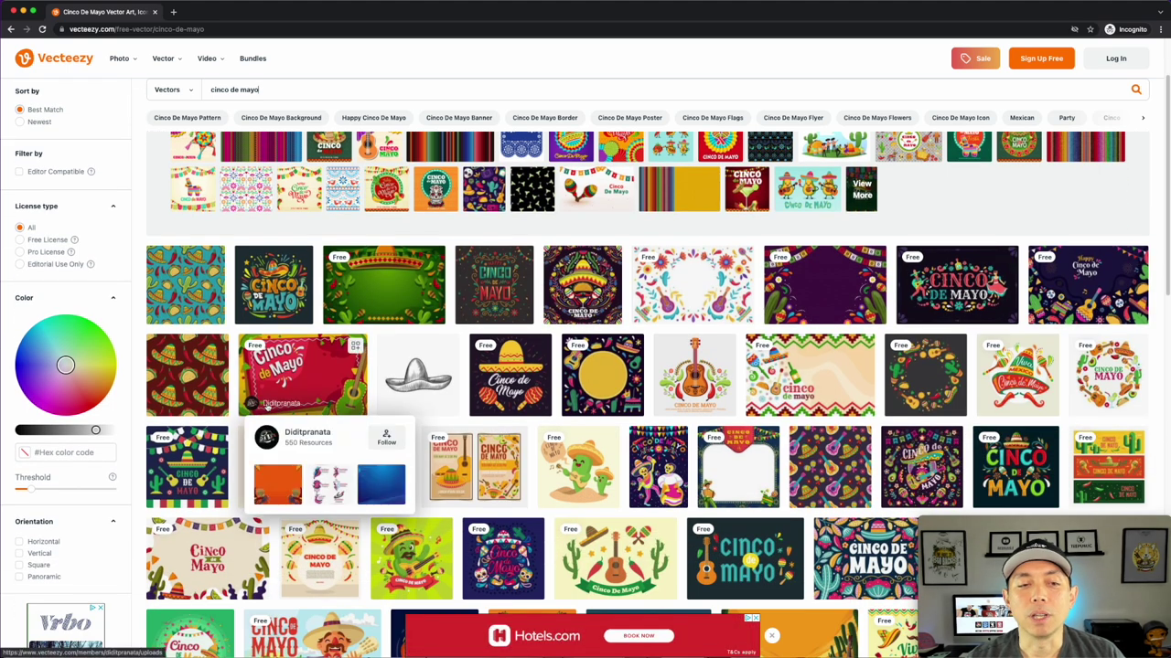
click(485, 345)
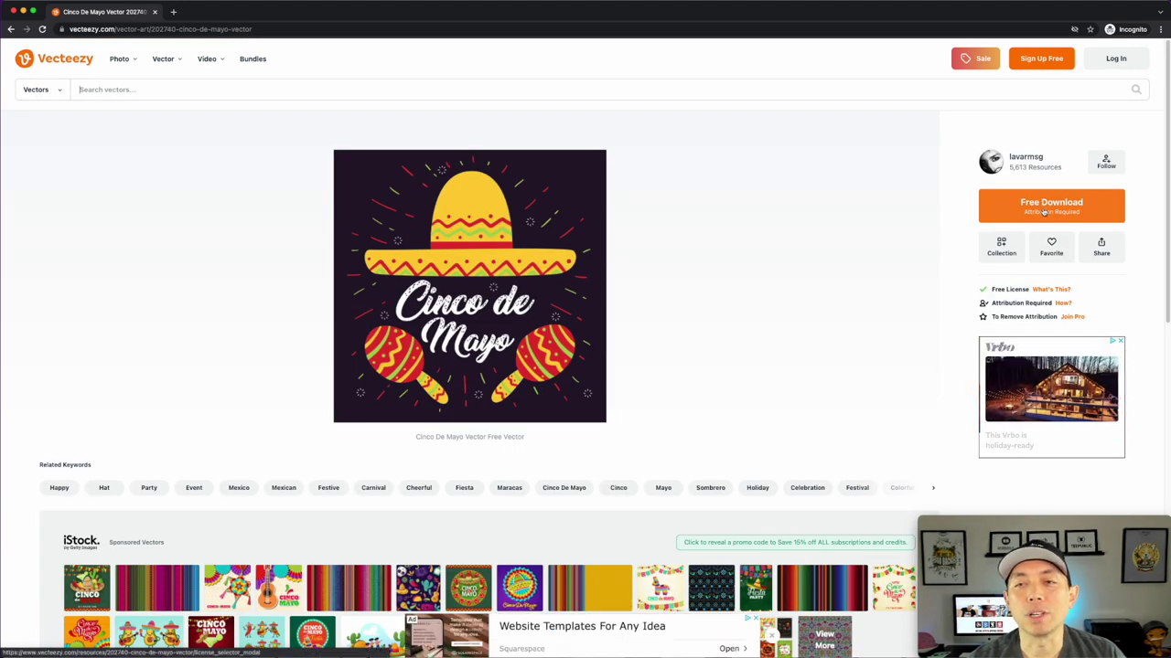
- Review the free download's license choices and attribution instructions, close both dialogs and put the incognito window away
click(1043, 207)
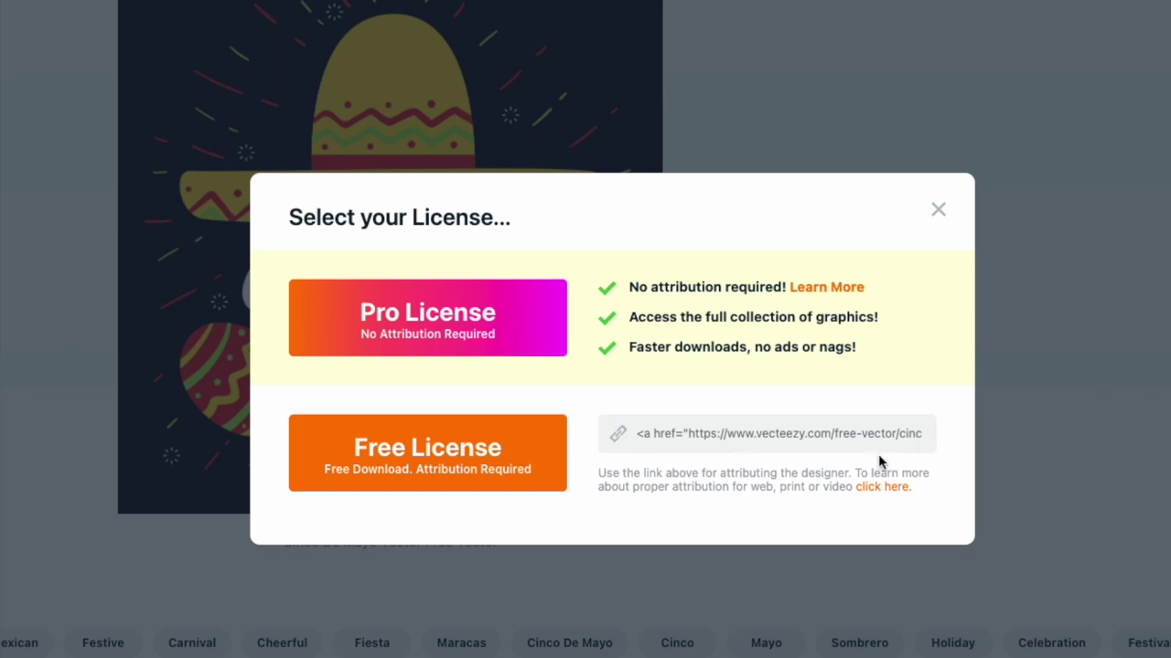
click(885, 489)
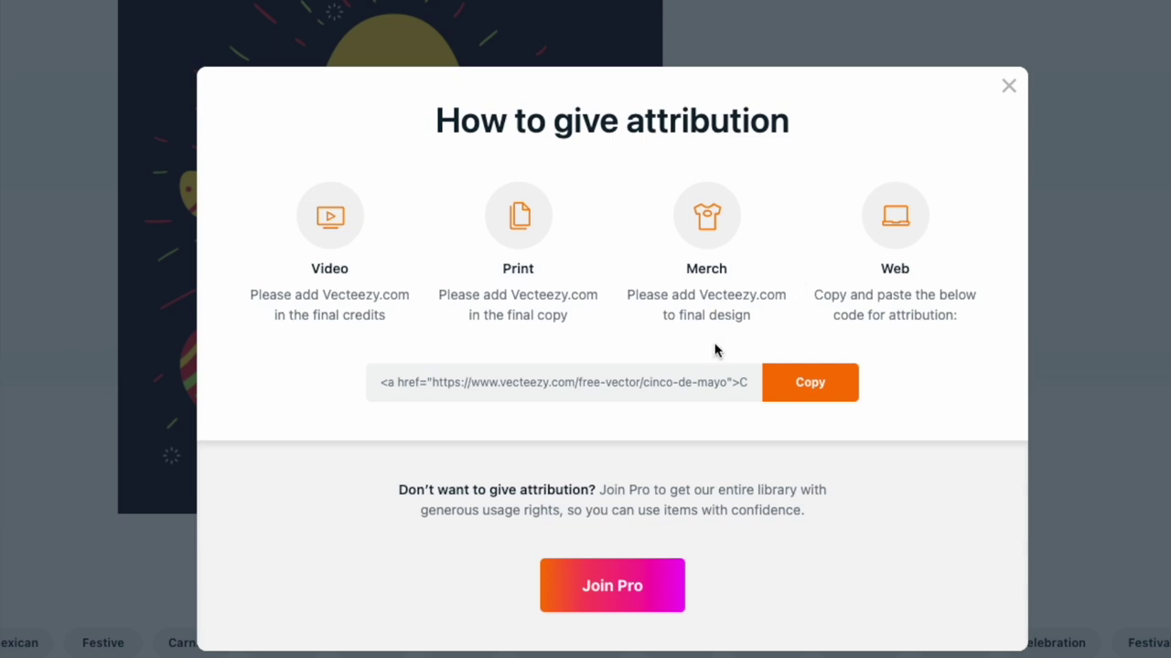
click(1008, 86)
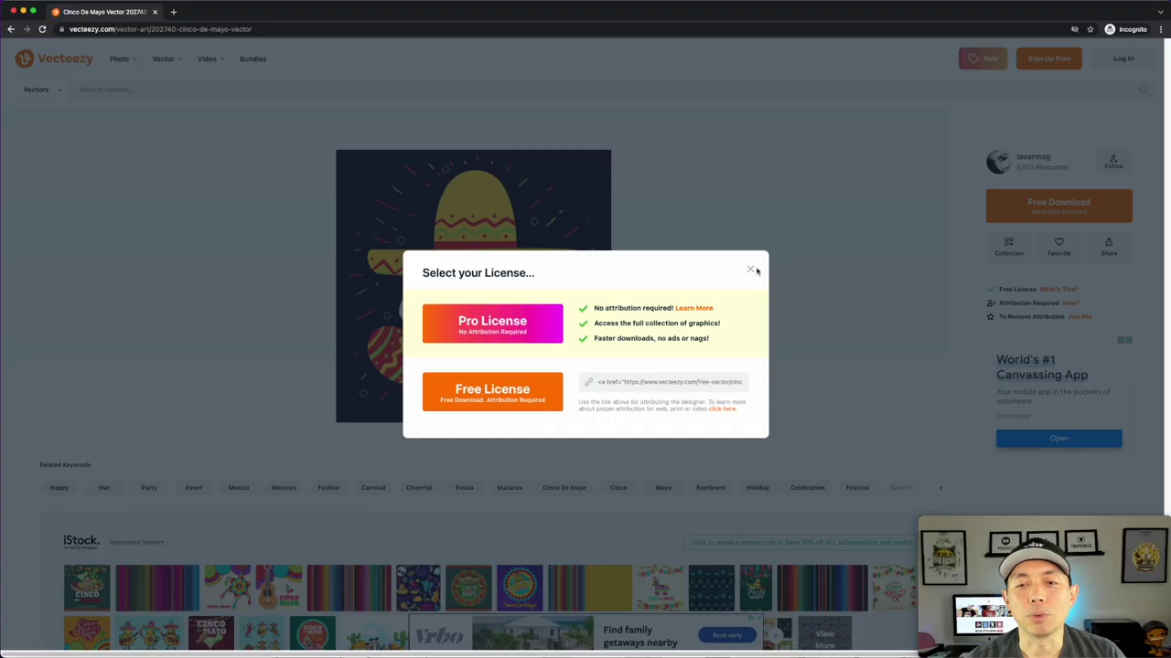
click(750, 271)
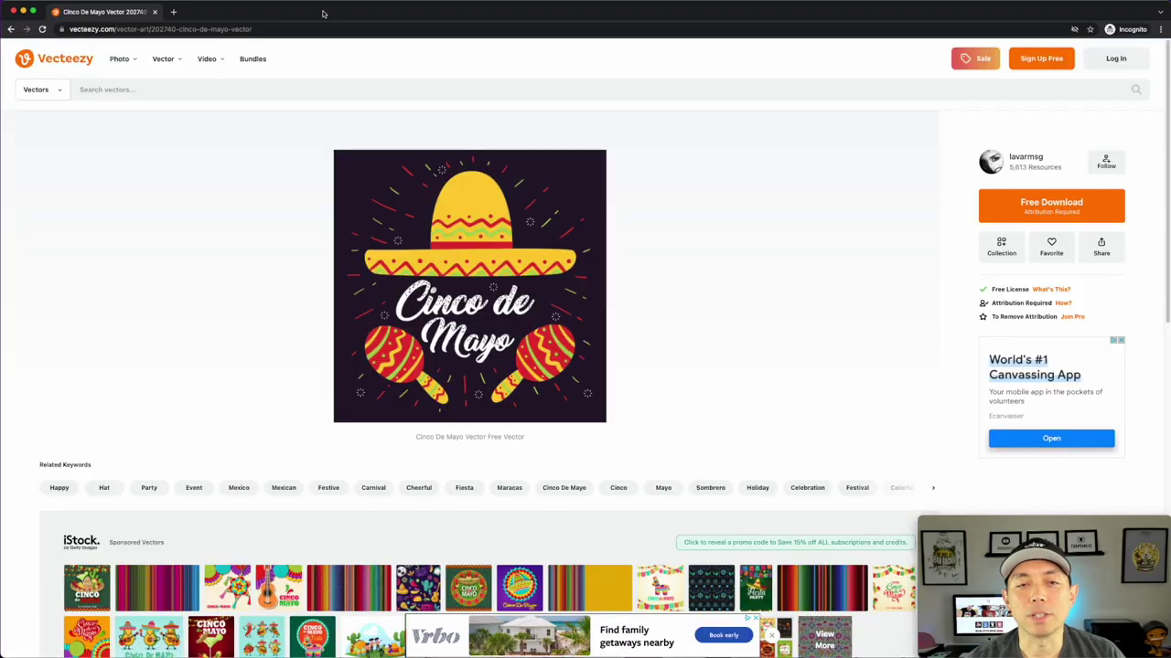
click(23, 11)
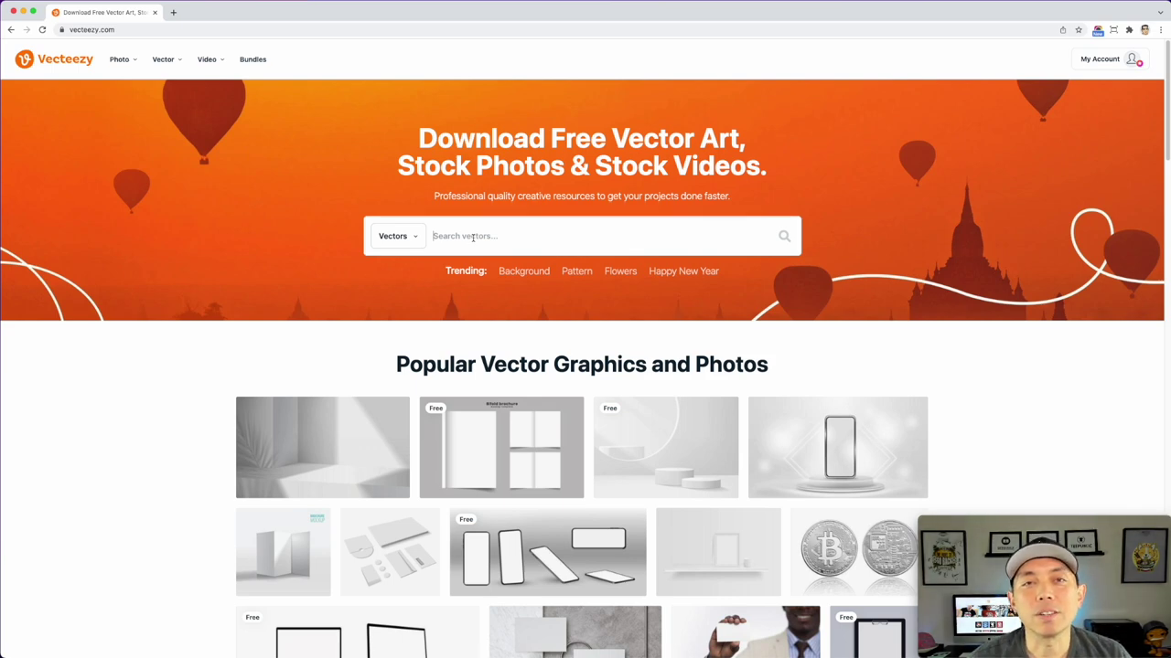
- Search the vectors for "nachos" and open the Little Nacho mascot character set with its related vectors
text(nach)
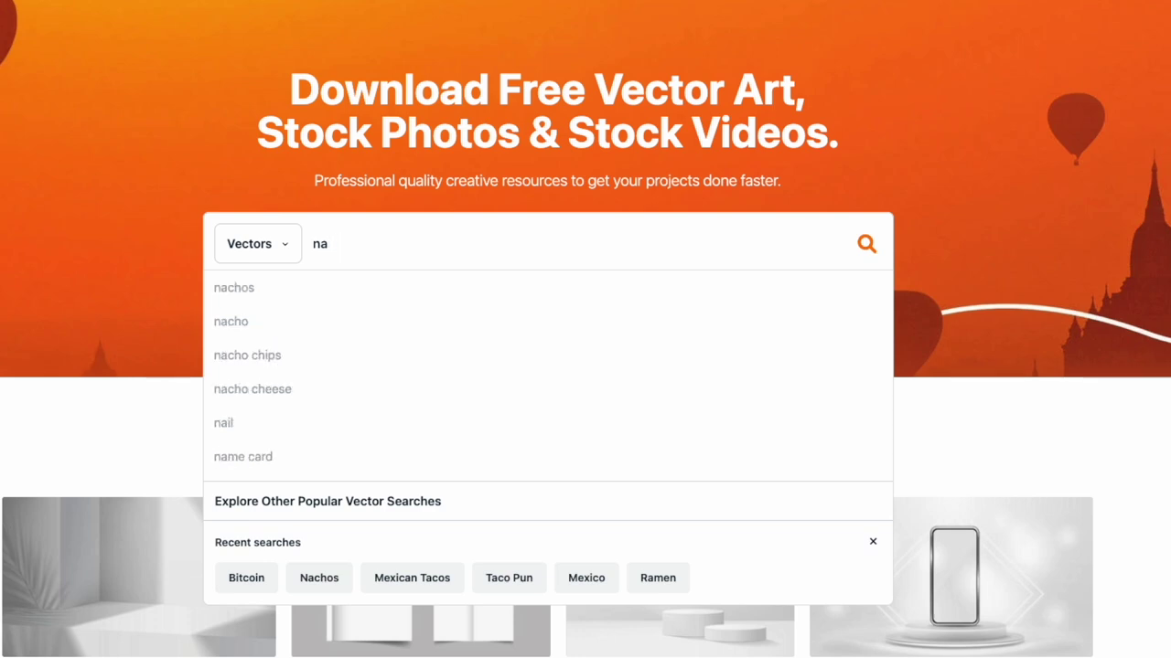
text(os)
key(Return)
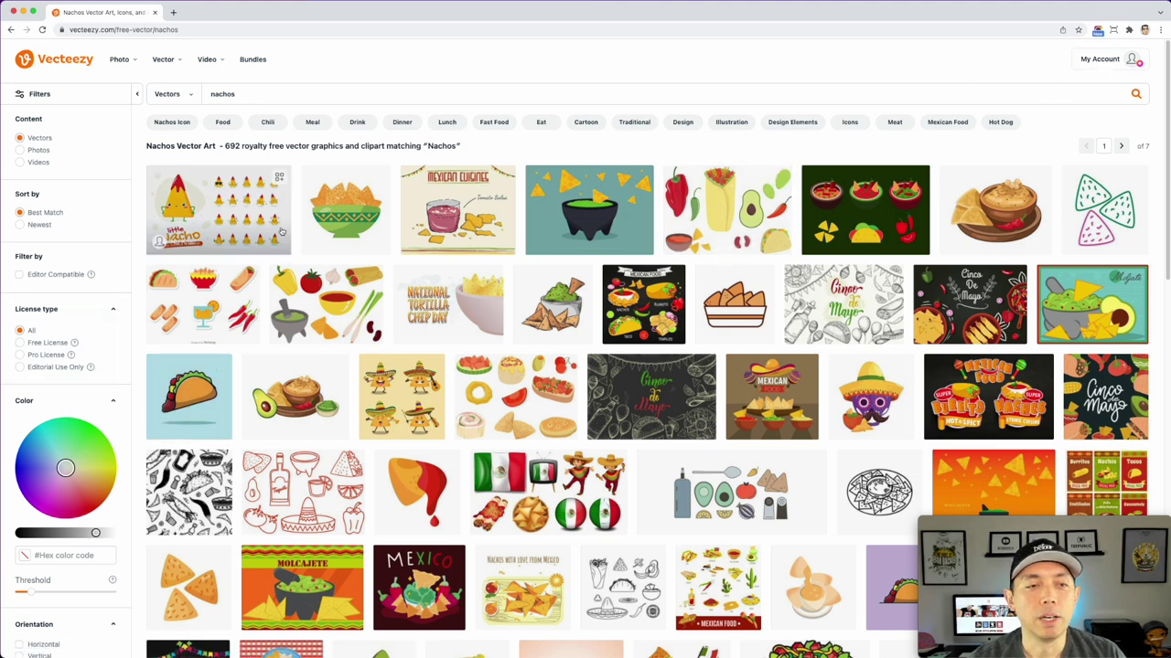
click(227, 217)
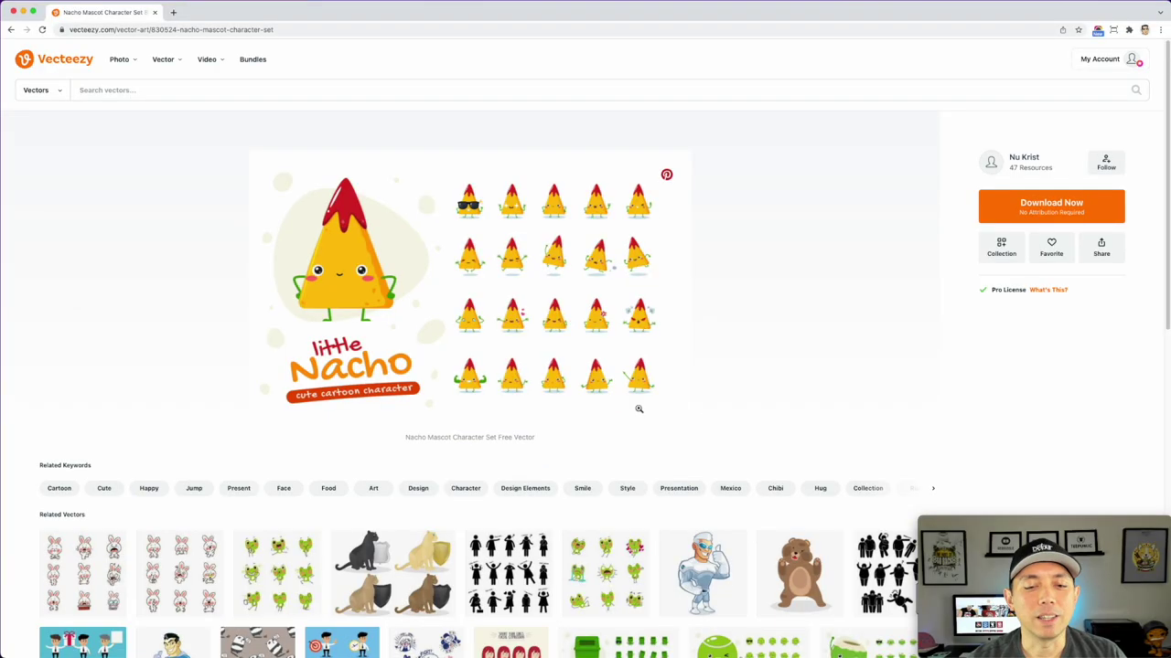
scroll(639, 409, down, 5)
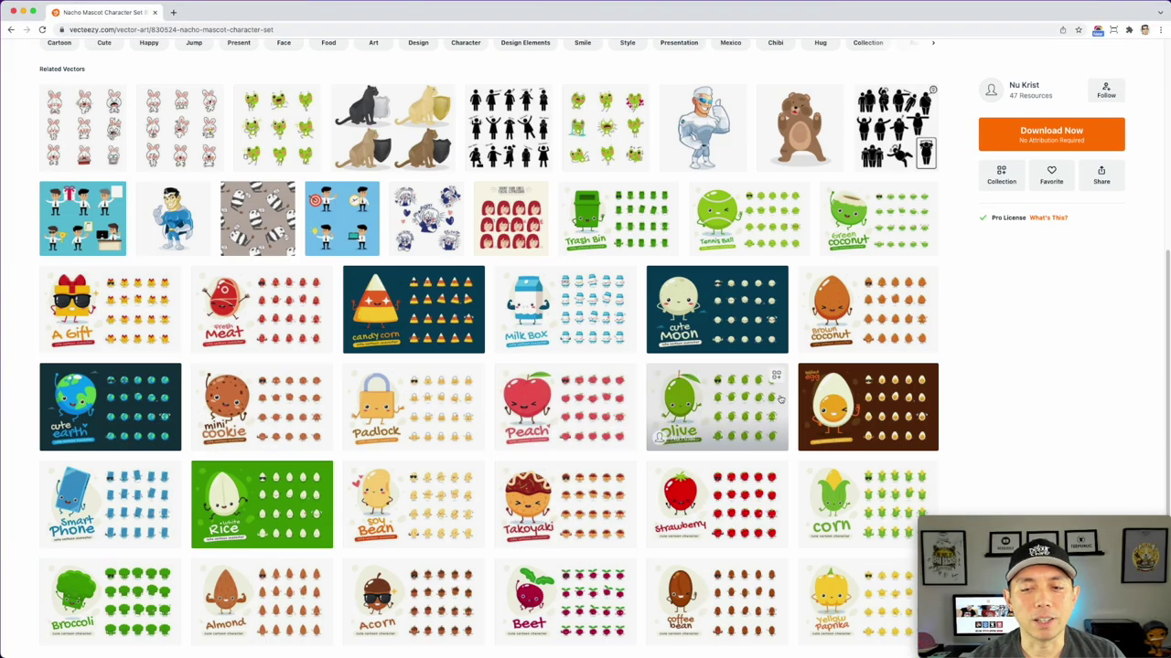
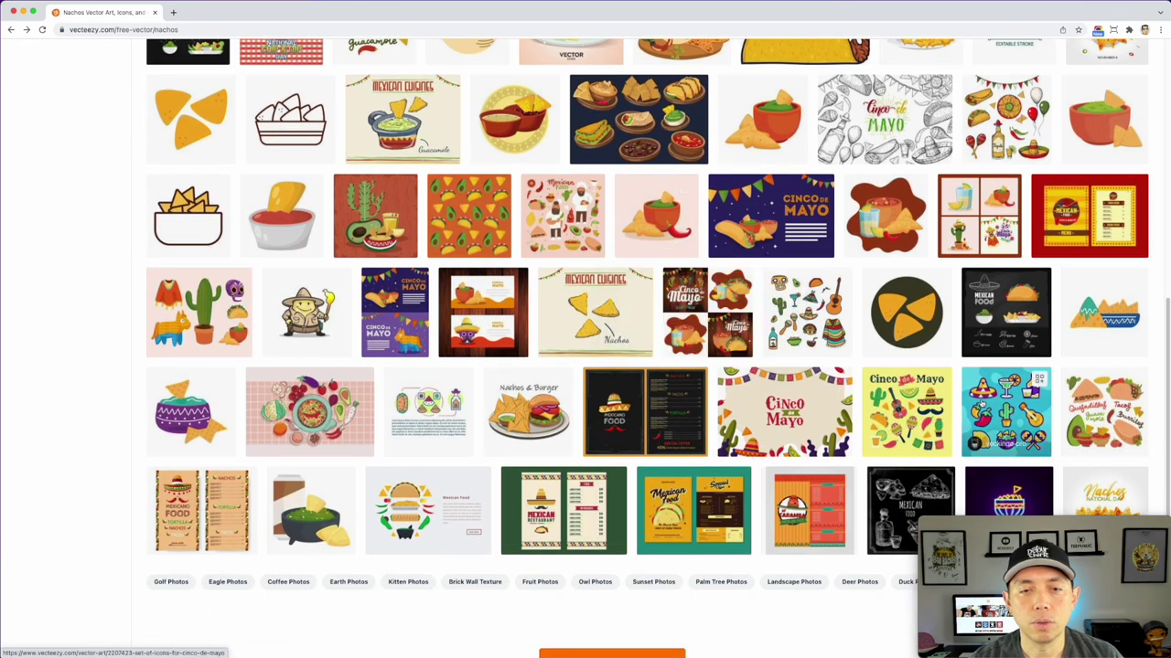
- Open the Colorful Flat Style Cinco de Mayo Icon Set from the nachos results and look through its related vectors
scroll(905, 338, down, 2)
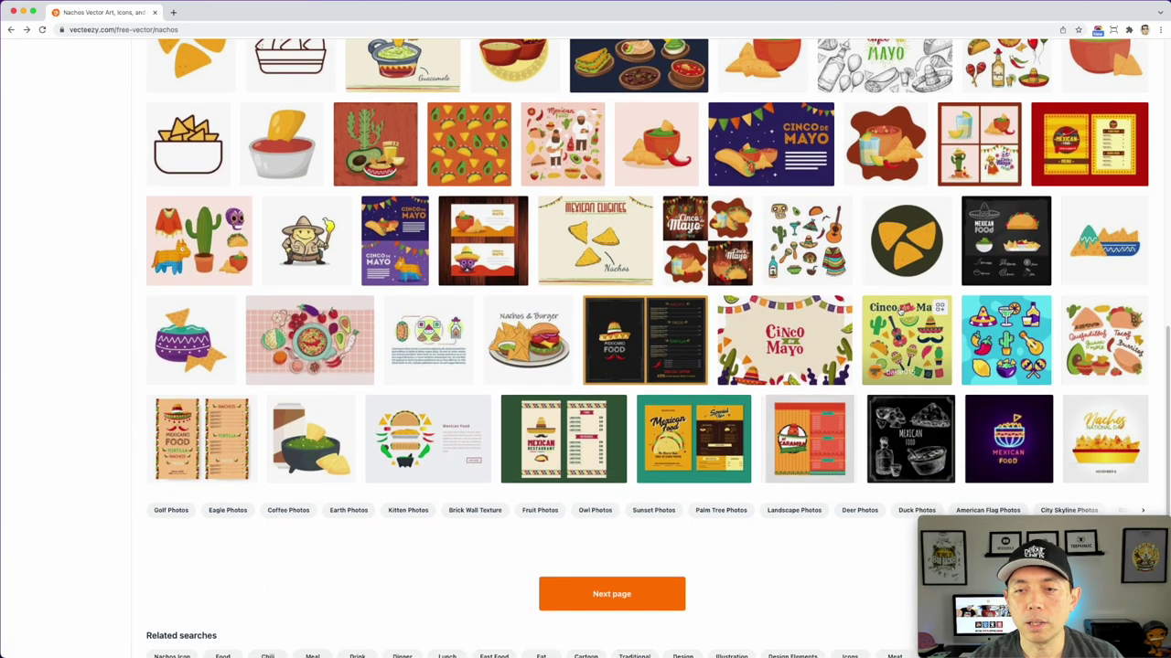
click(899, 318)
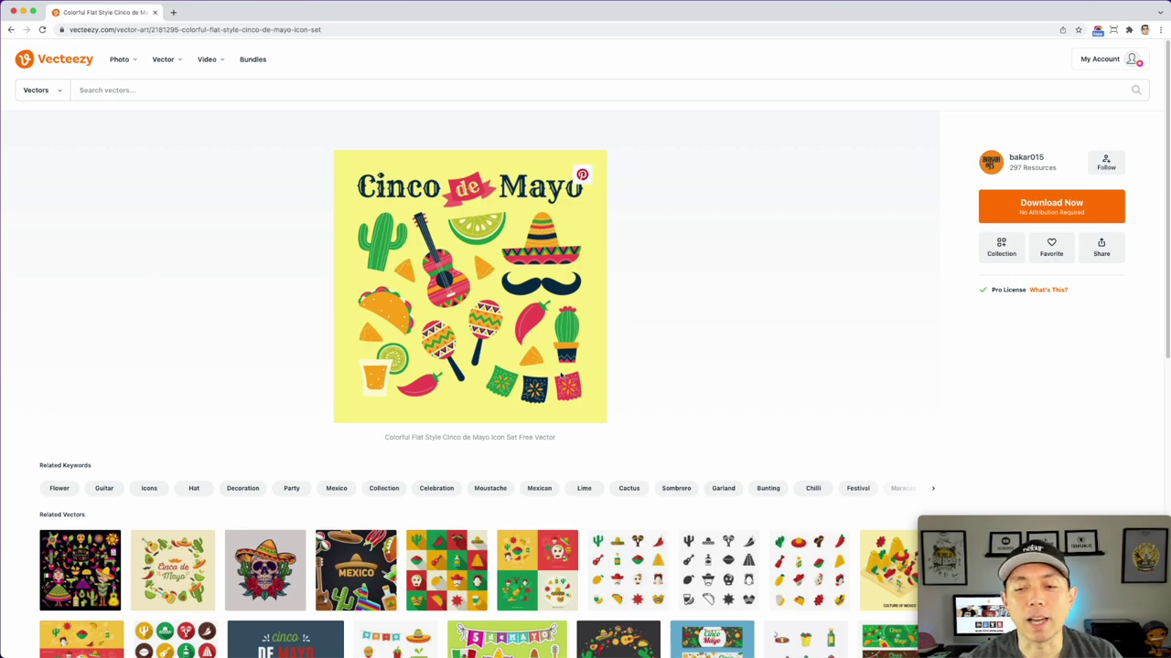
scroll(567, 274, down, 5)
scroll(555, 377, down, 2)
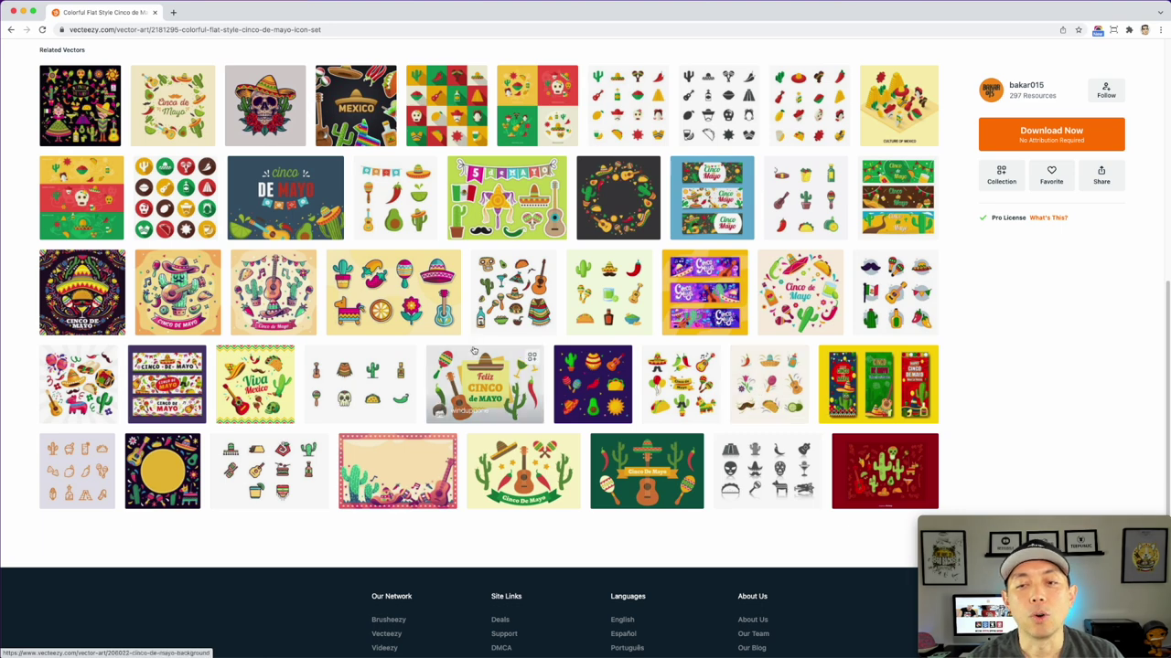
scroll(474, 350, up, 5)
scroll(473, 351, up, 1)
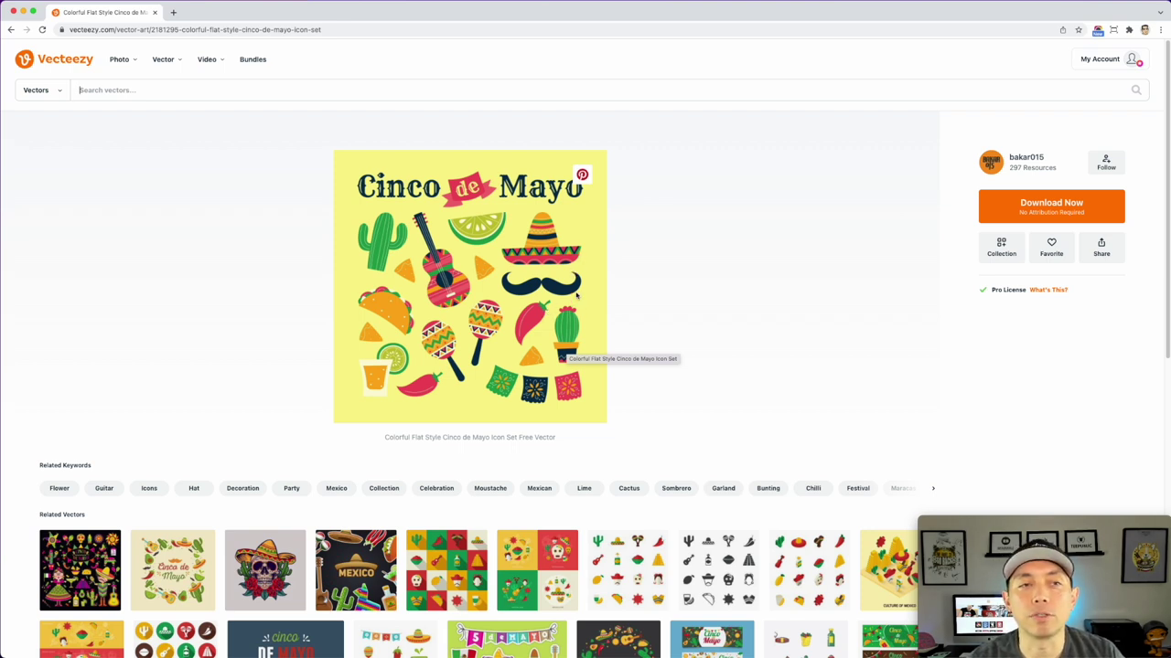
scroll(664, 308, down, 1)
scroll(666, 310, down, 1)
scroll(666, 308, up, 2)
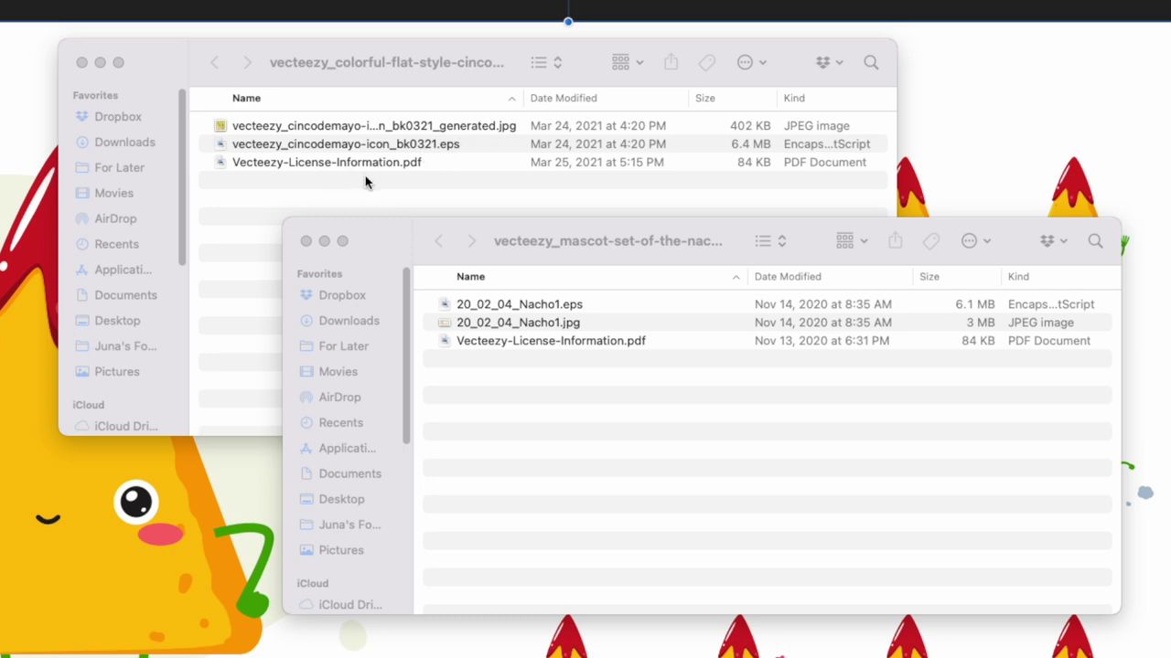
- Close the two folders of downloaded files and bring up the vecteezy_cincodemayo-icon_bk0321.eps document in Affinity Designer
click(426, 147)
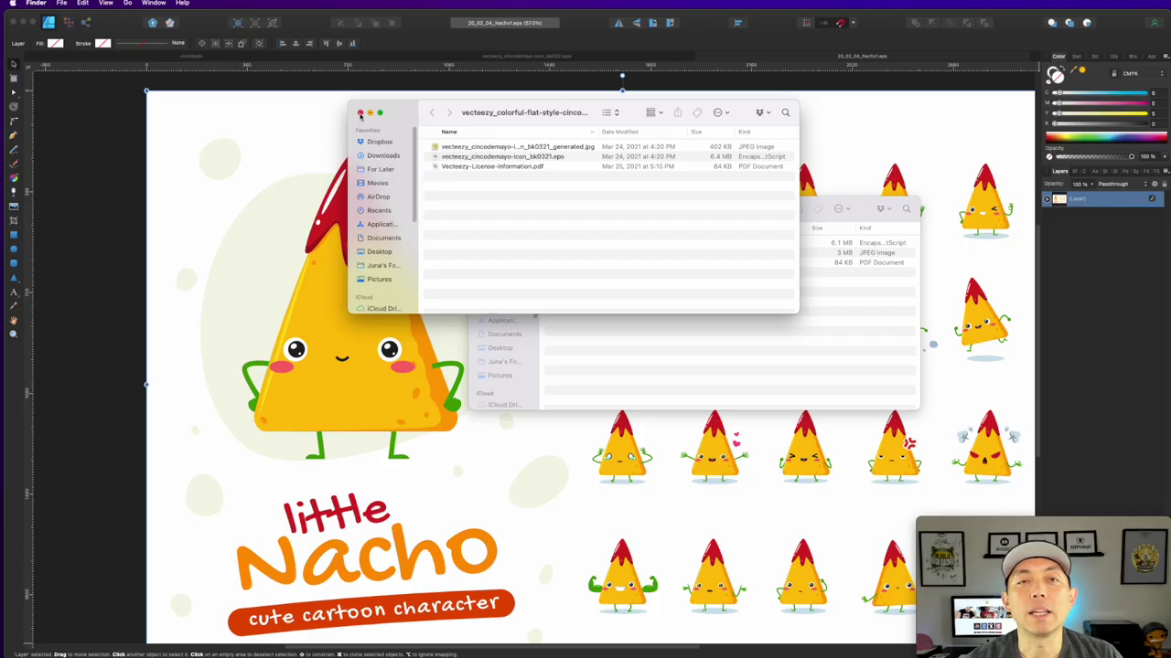
click(82, 62)
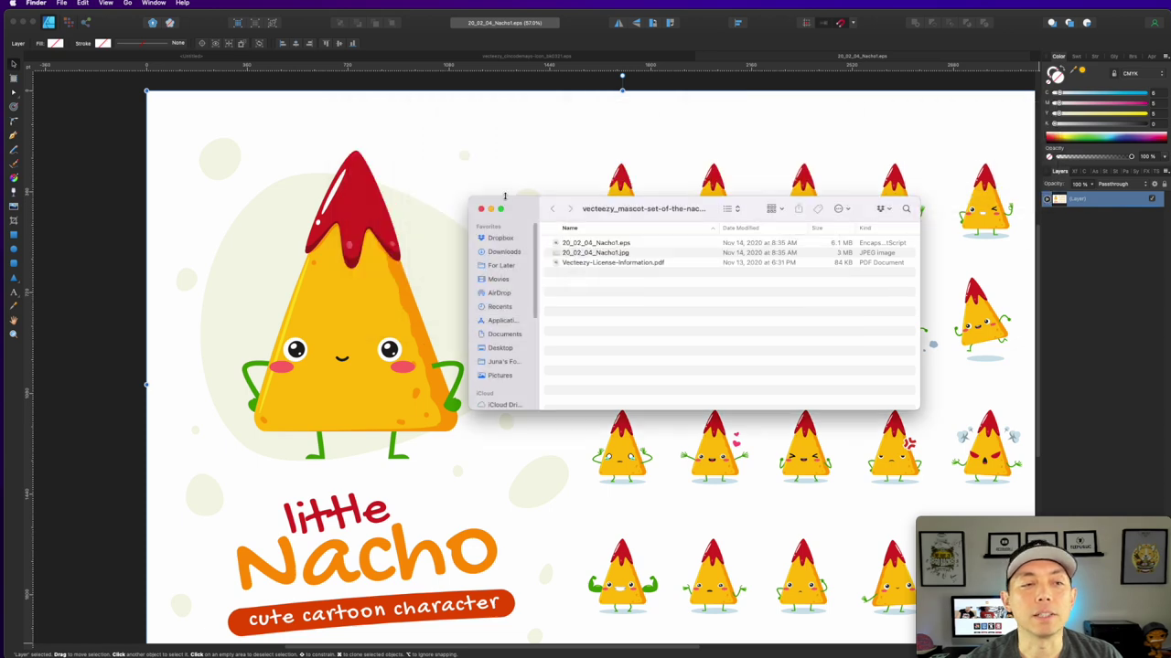
click(481, 209)
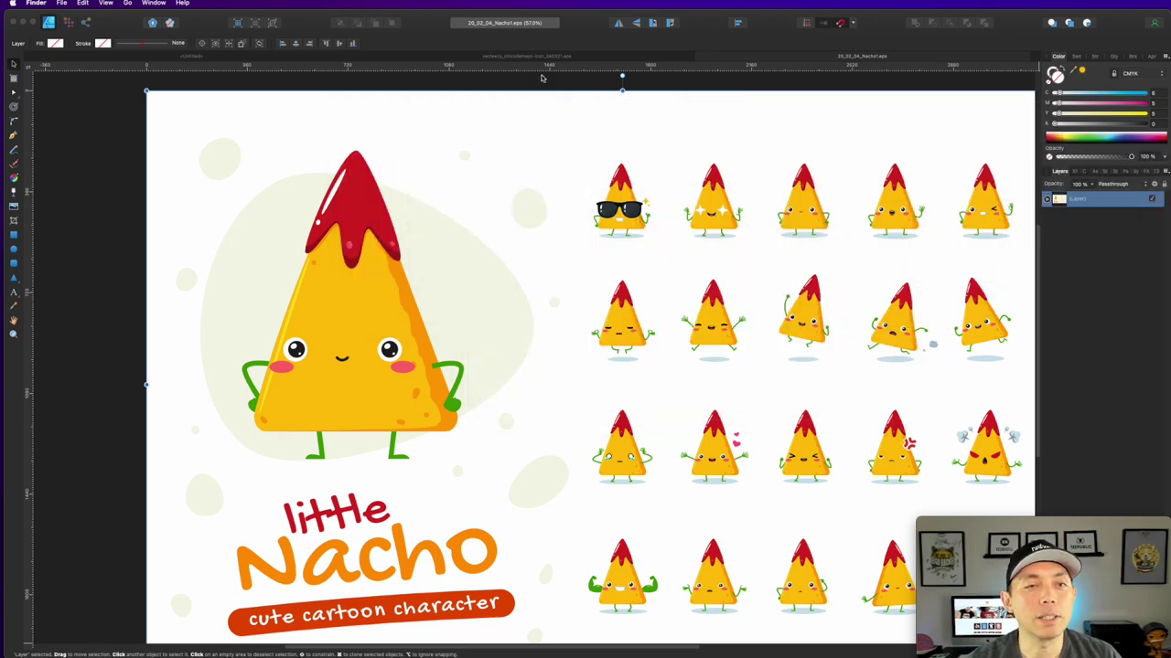
click(479, 57)
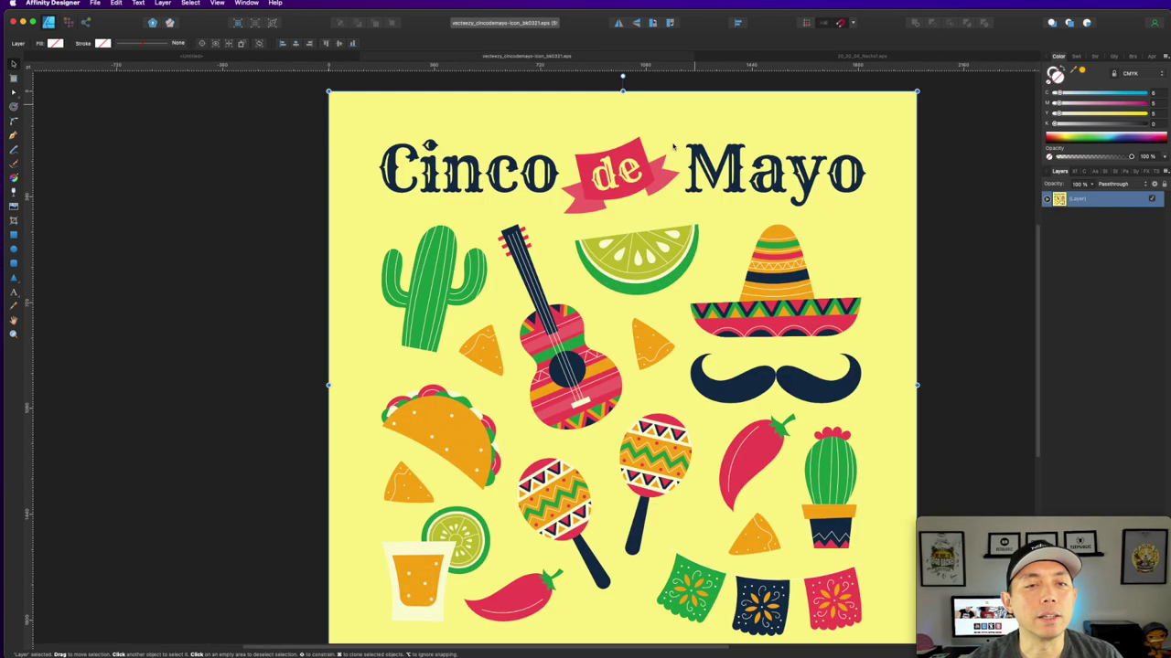
scroll(609, 380, down, 1)
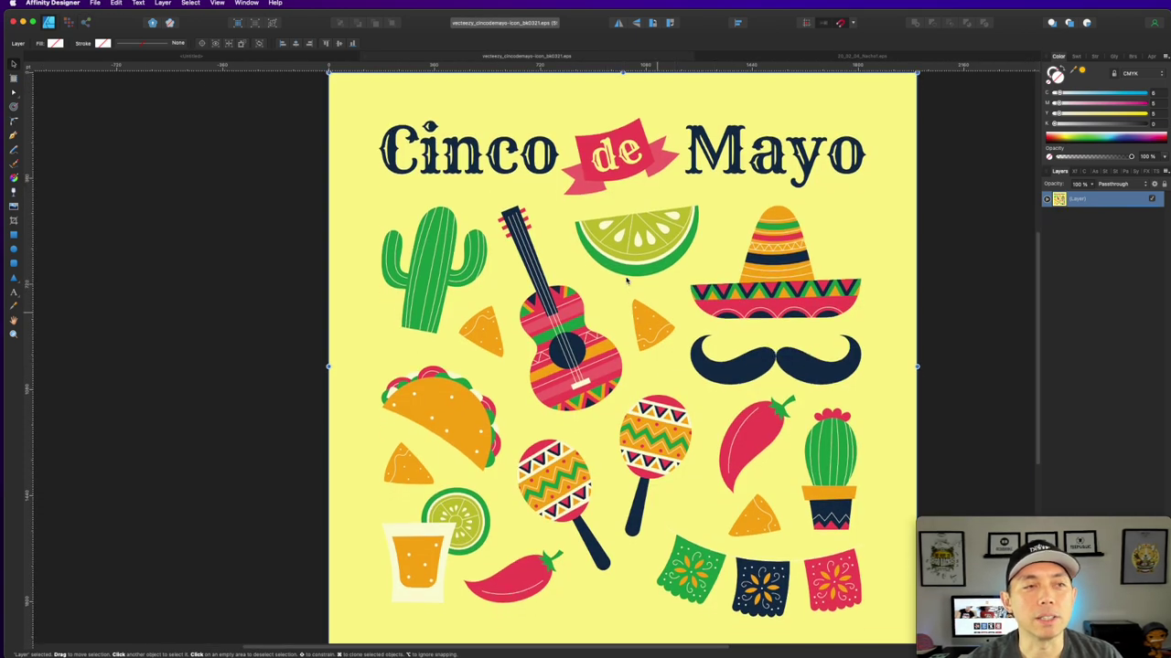
- Look over the blank artboard and the Cinco de Mayo icons, and bring up the 20_02_04_Nacho1.eps document
click(207, 60)
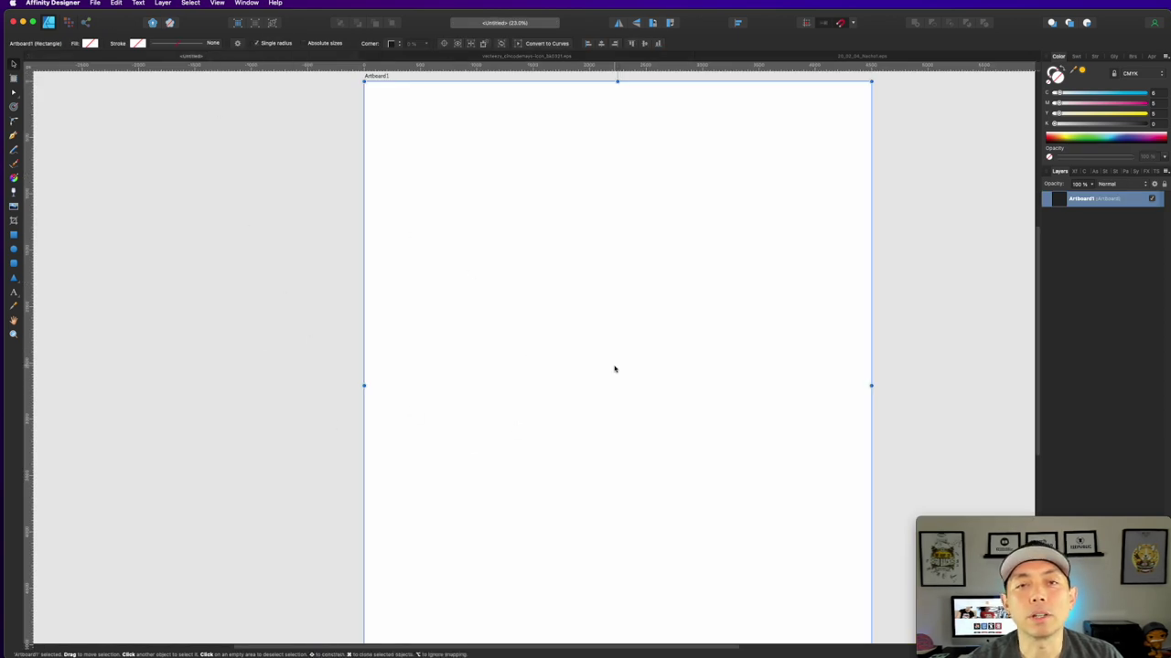
scroll(614, 368, right, 3)
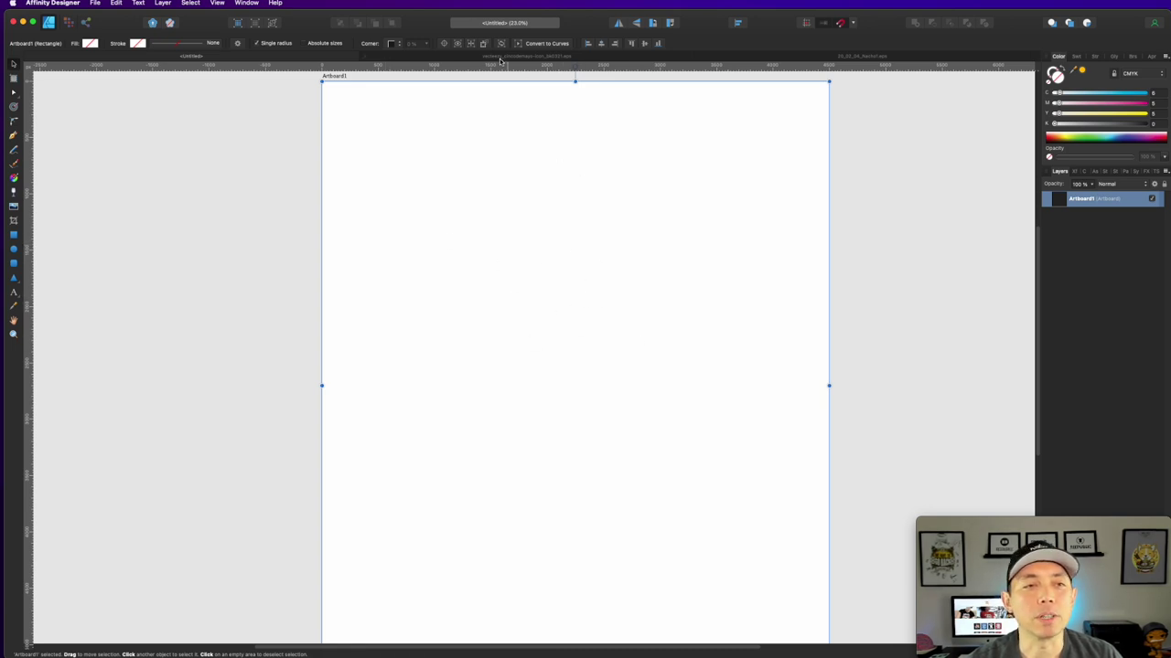
click(471, 58)
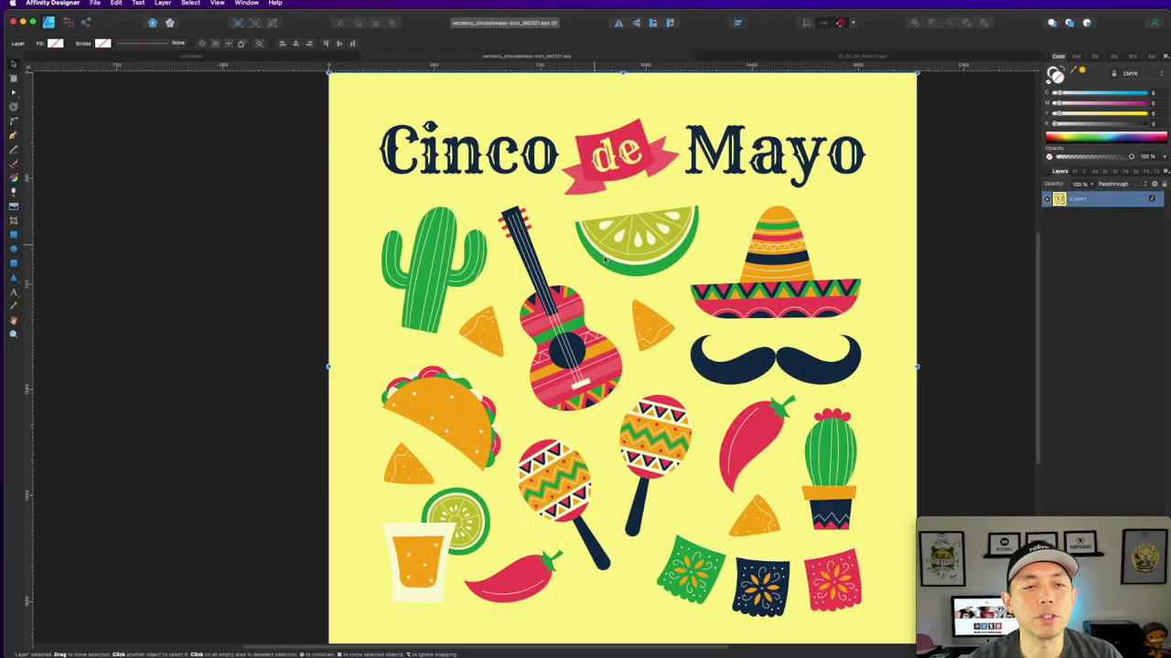
click(818, 59)
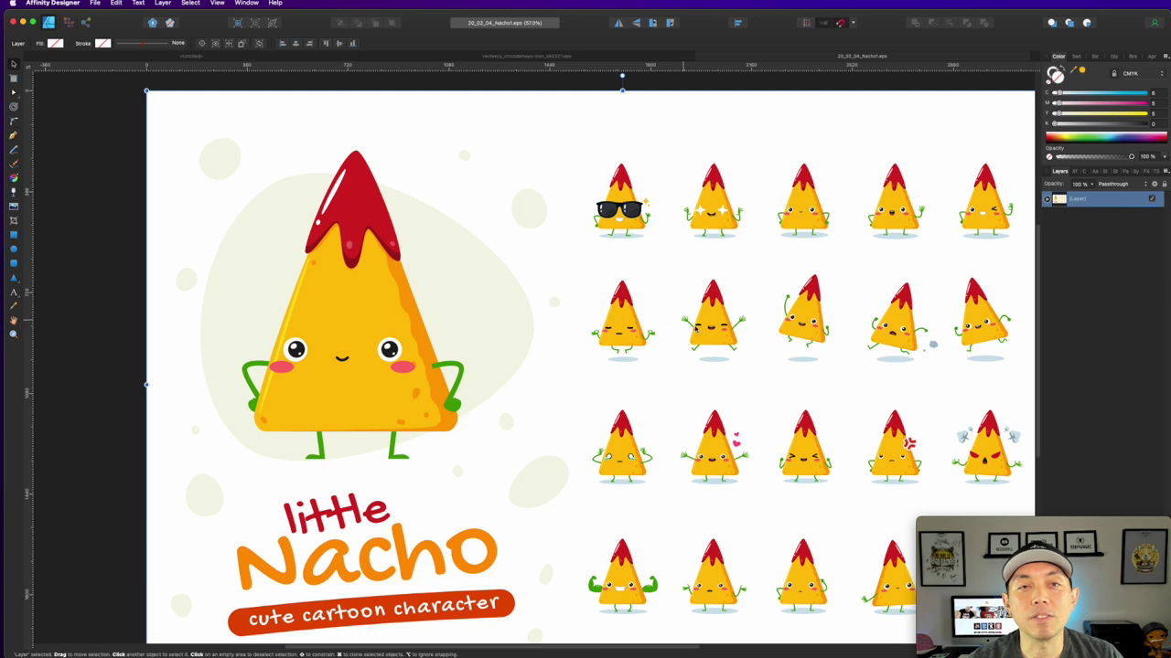
- Group all parts of the open-armed nacho with the two pink hearts in the third row and copy the group
click(677, 405)
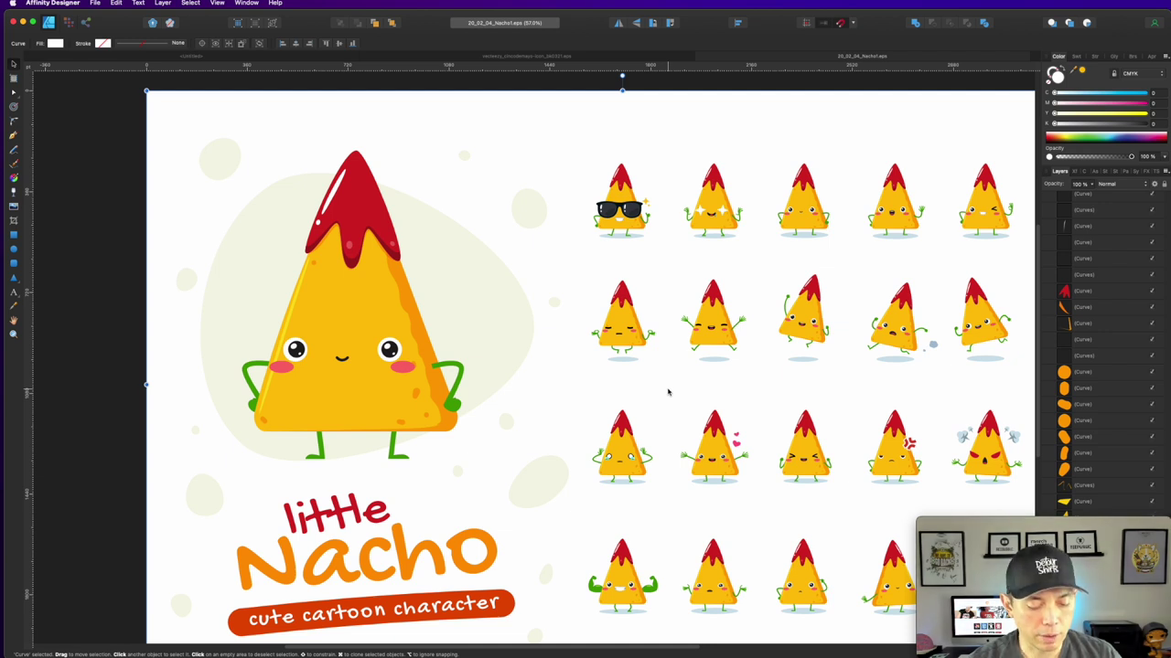
click(704, 464)
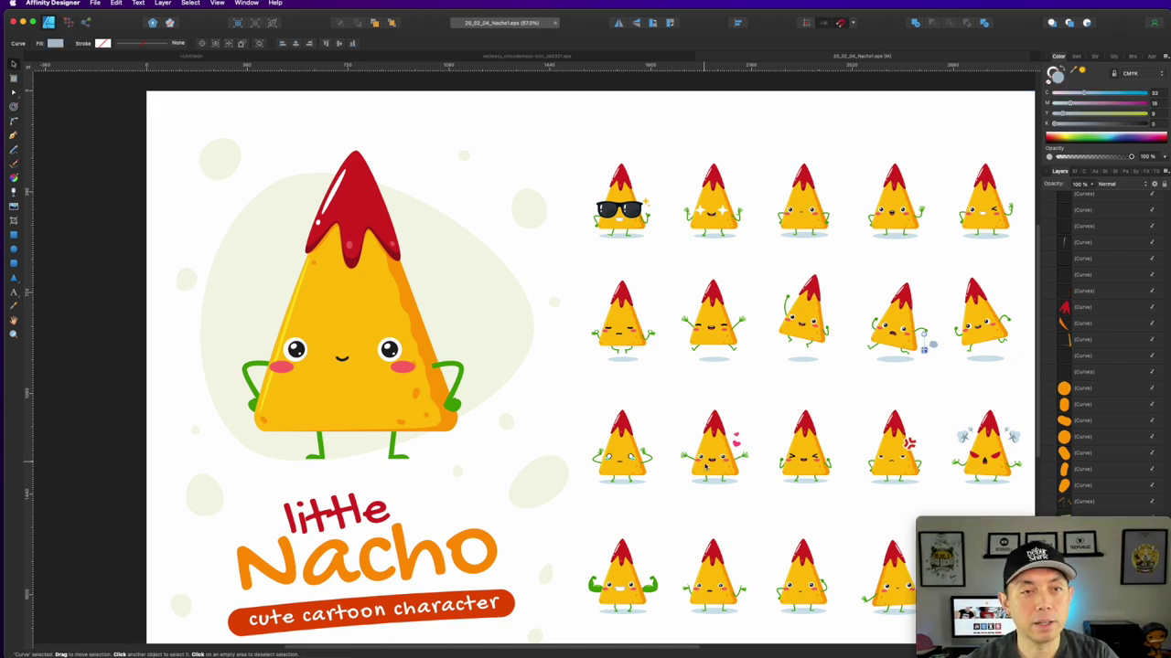
drag(666, 396, 764, 504)
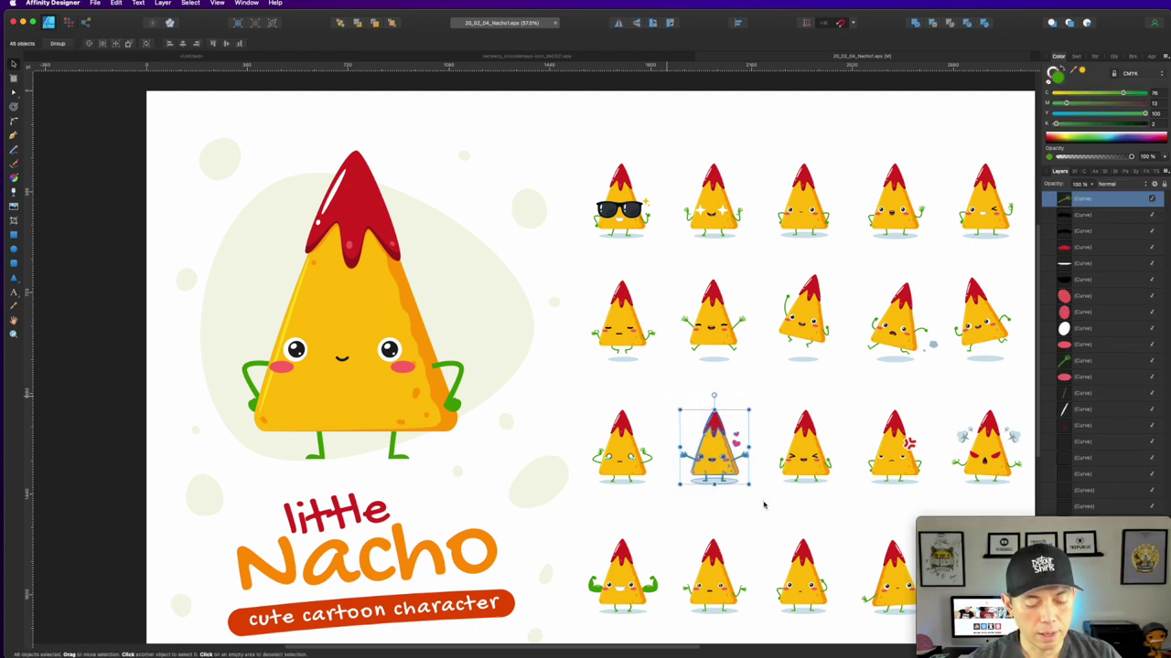
key(super+g)
key(super+c)
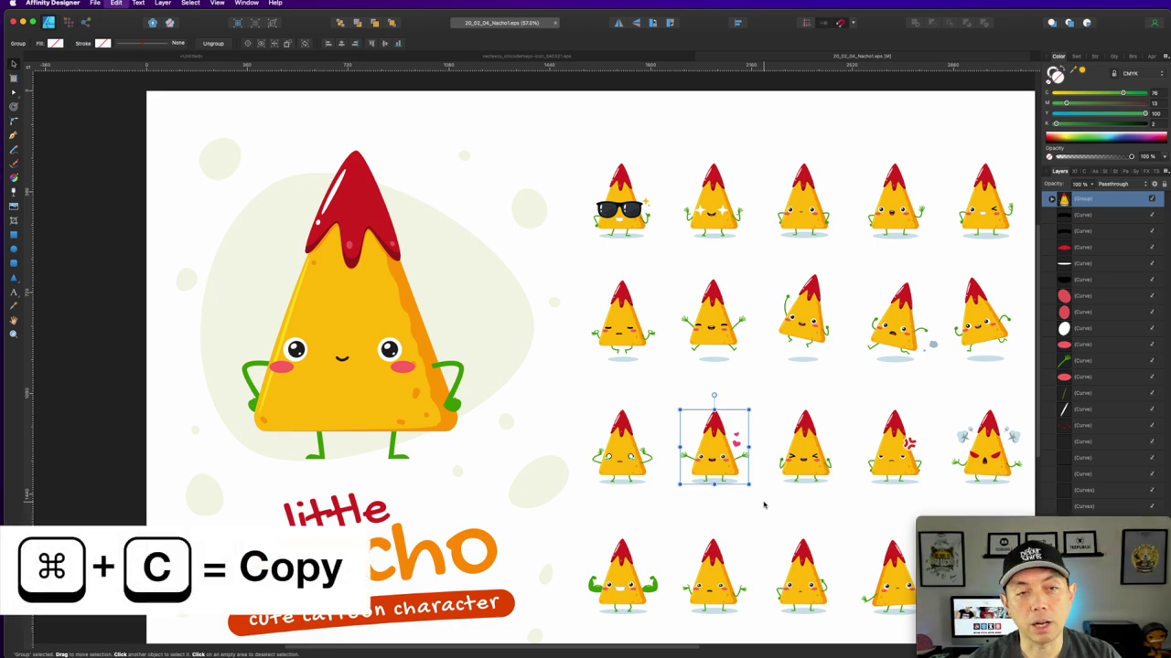
- Paste the nacho group into the untitled document, enlarge it to about half the artboard's width and centre it horizontally
click(254, 57)
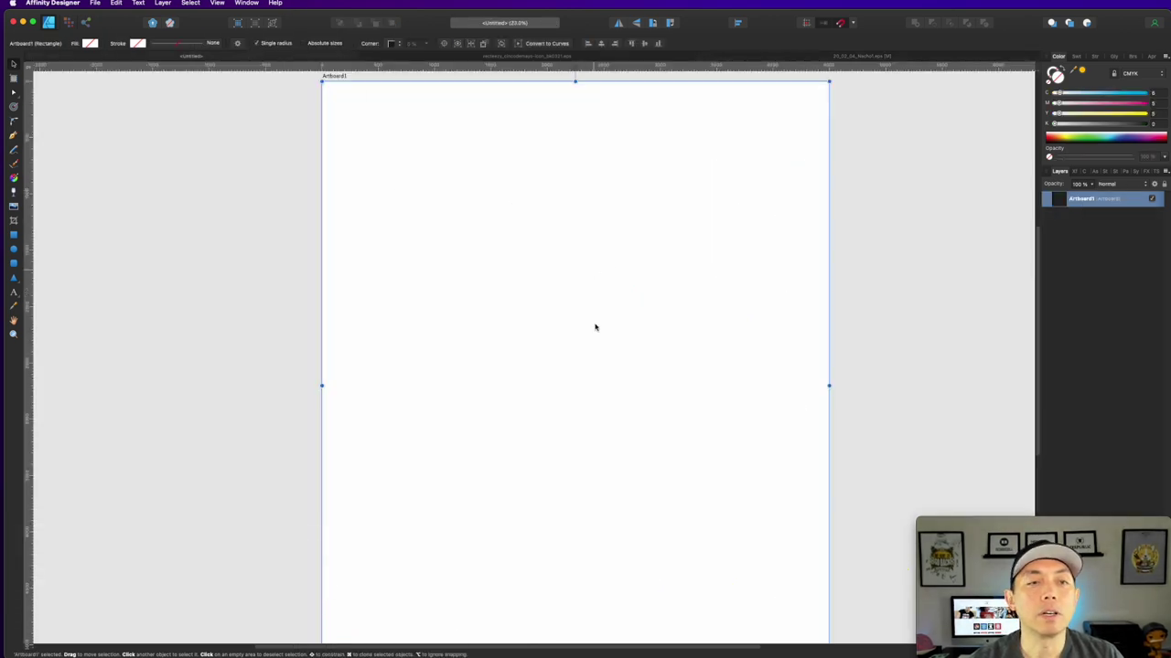
key(super+v)
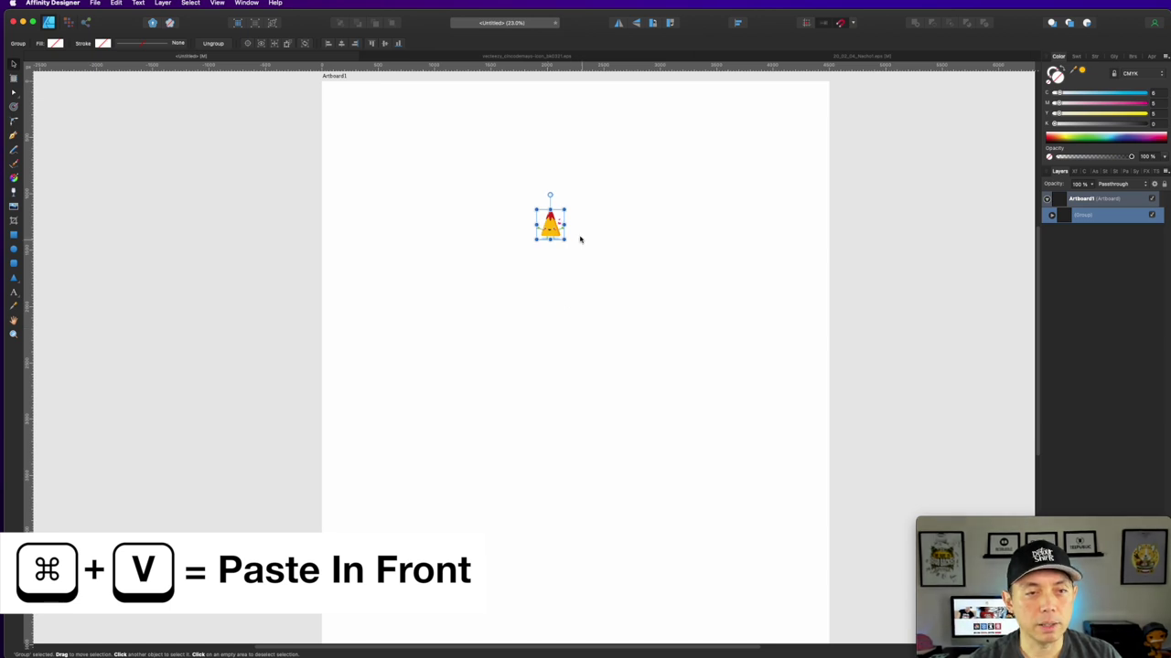
drag(563, 239, 776, 482)
drag(674, 399, 601, 416)
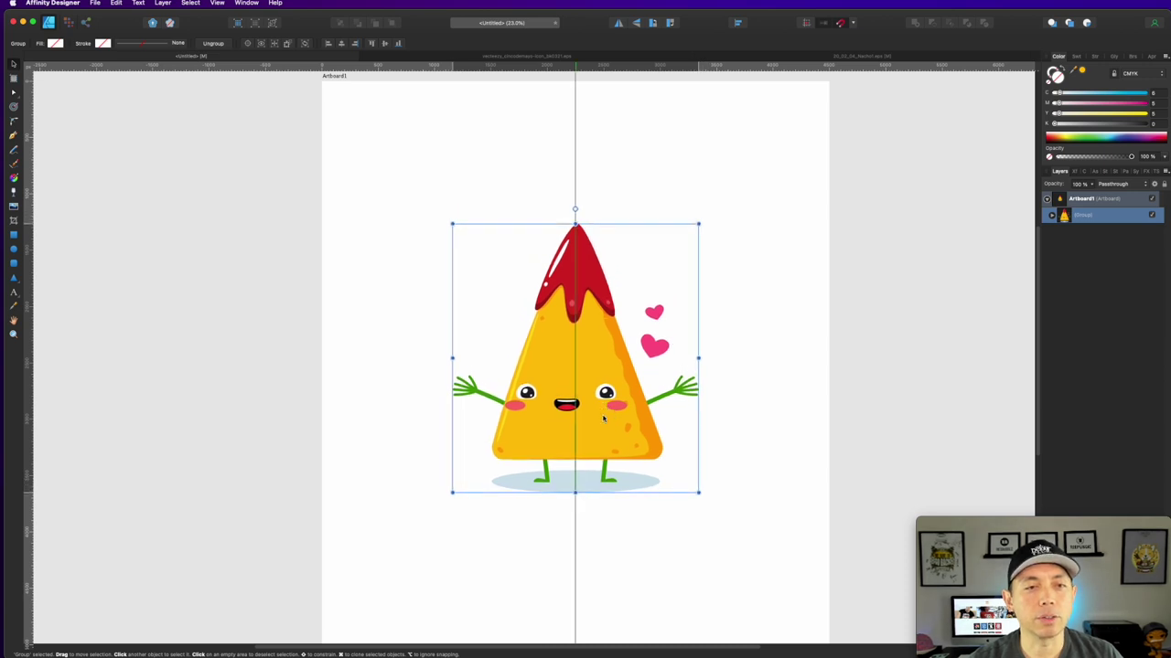
click(602, 416)
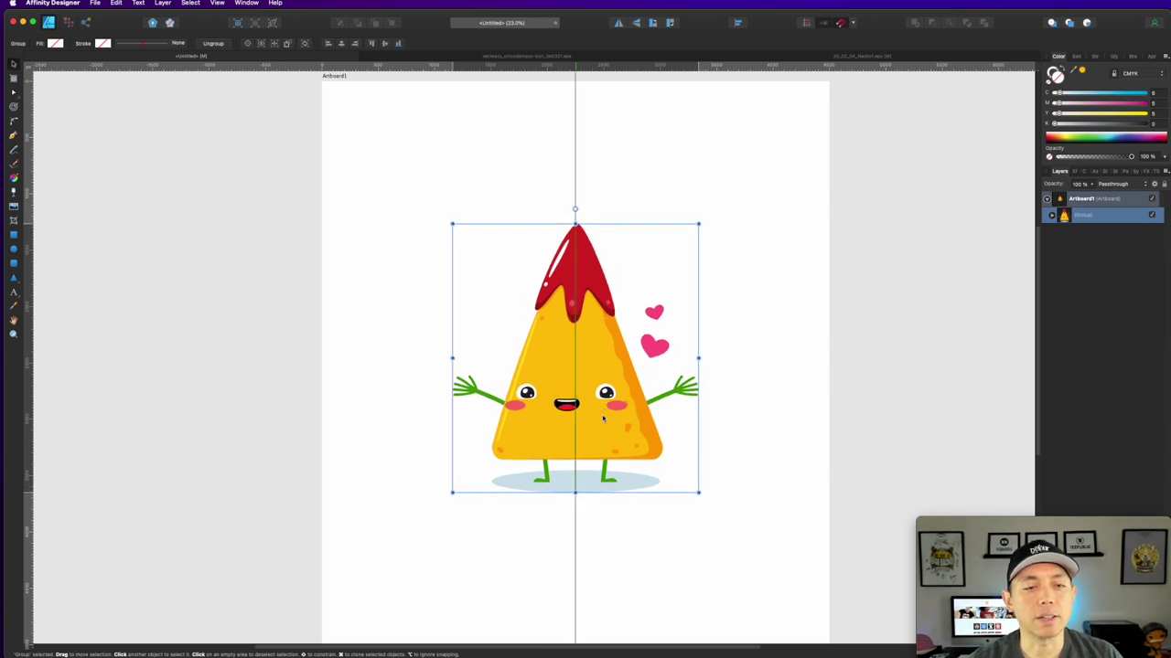
click(867, 256)
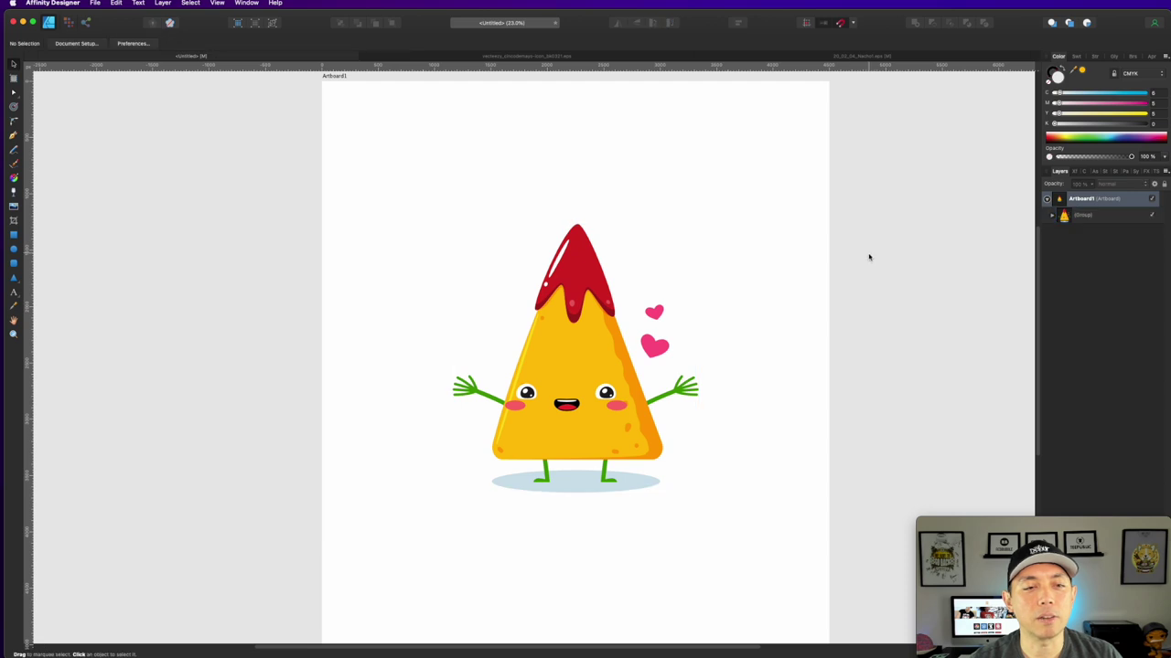
- Move the large heart below the nacho's right-hand arm and the small heart below its left-hand arm
click(671, 381)
double_click(654, 346)
drag(655, 346, 745, 444)
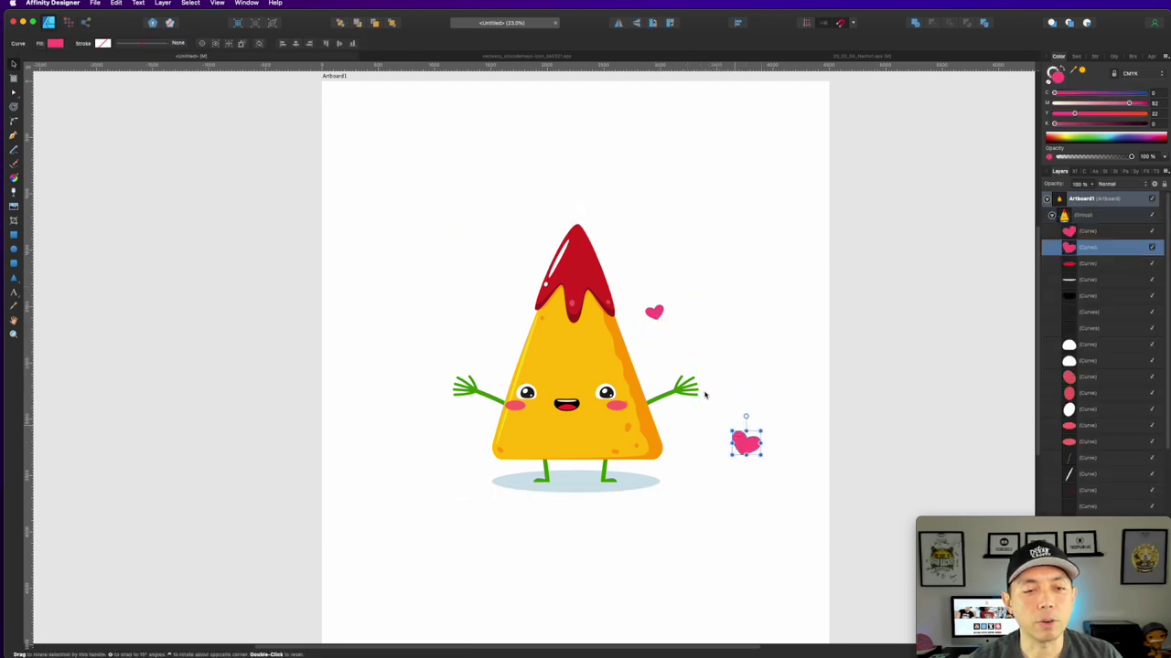
click(654, 313)
drag(654, 312, 469, 439)
drag(750, 445, 706, 444)
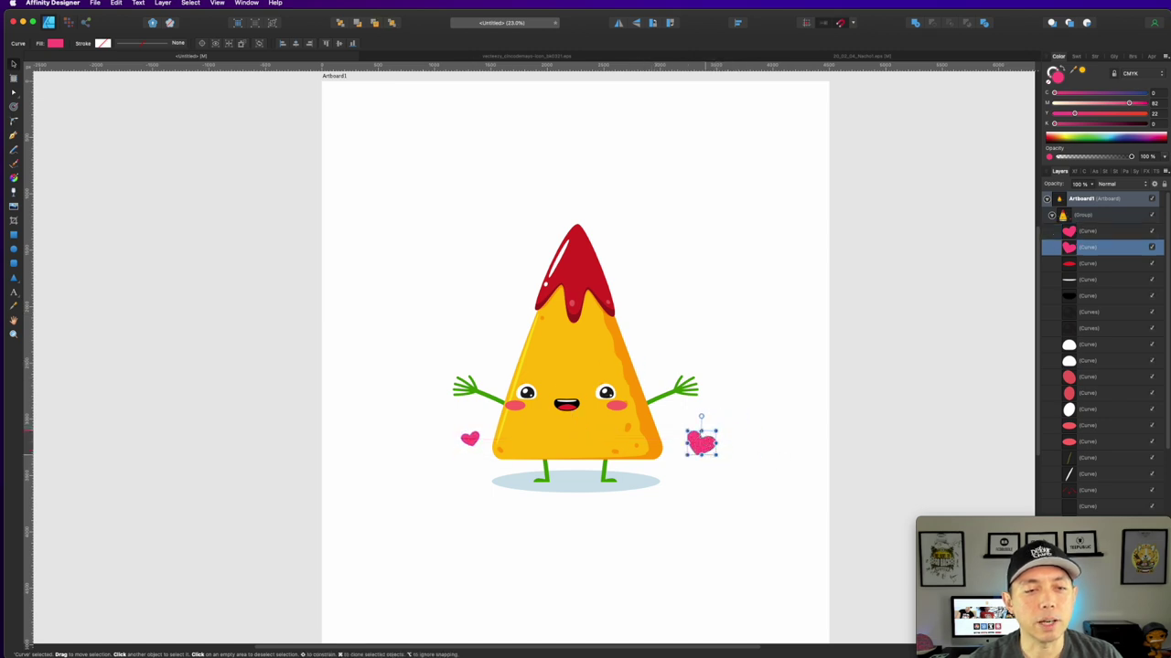
- Move both of the nacho's eyes, pupils and whites together, higher up the face to sit just below the red sauce
click(528, 394)
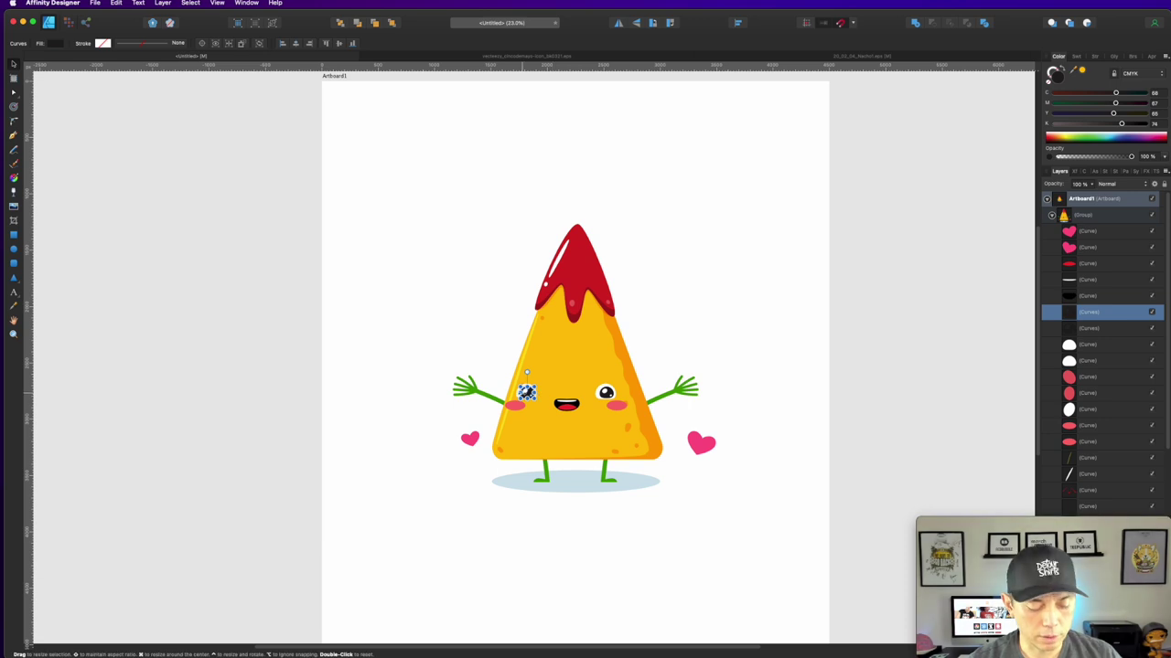
scroll(528, 395, up, 5)
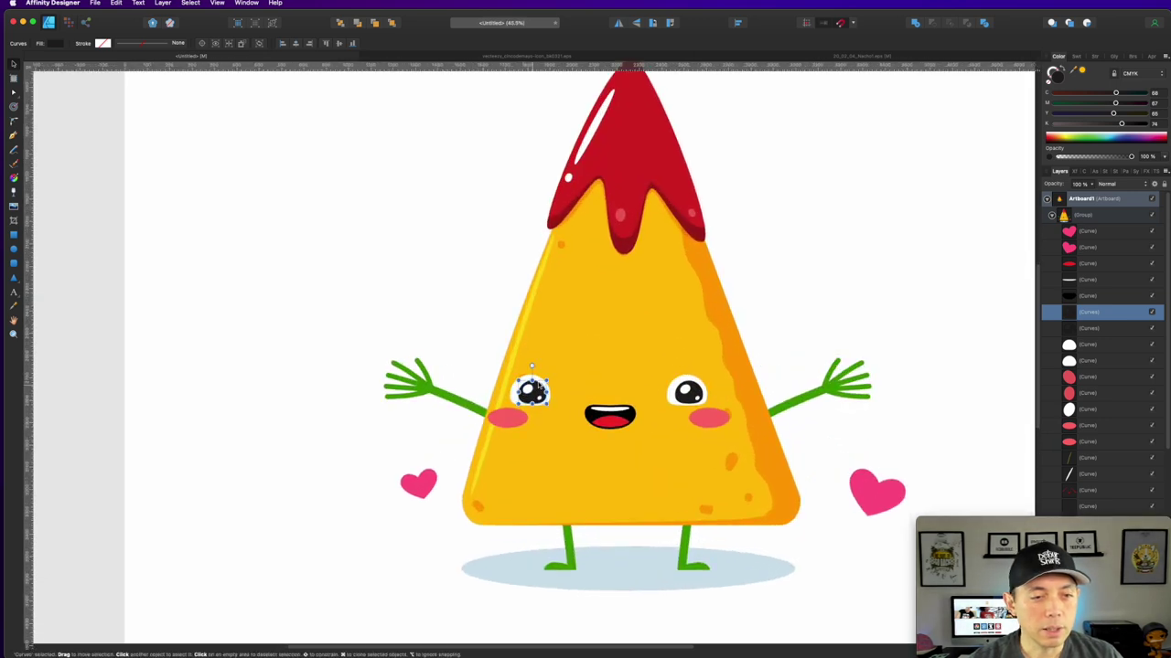
shift+click(515, 394)
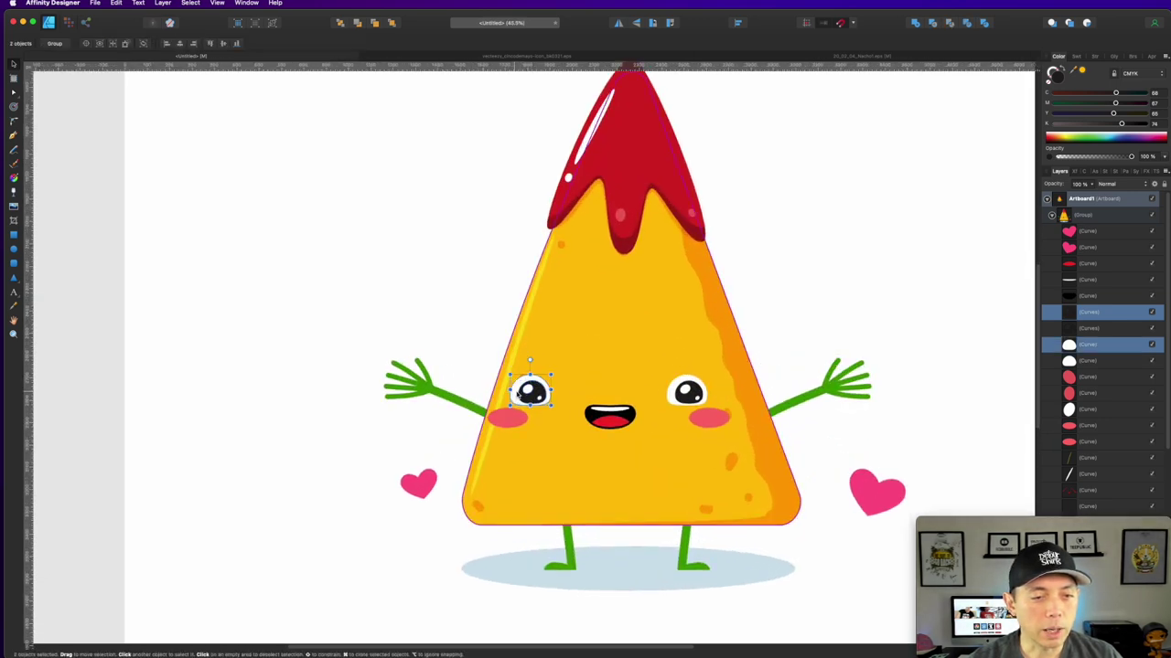
drag(515, 393, 575, 301)
click(697, 395)
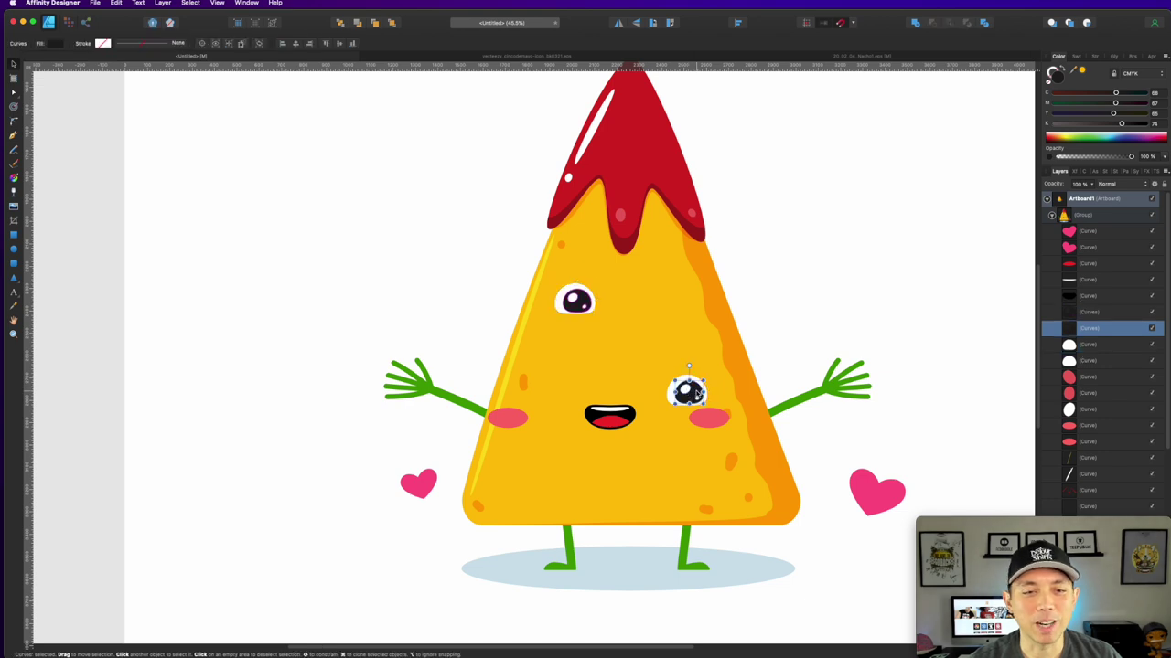
shift+click(672, 399)
drag(688, 395, 665, 306)
click(809, 282)
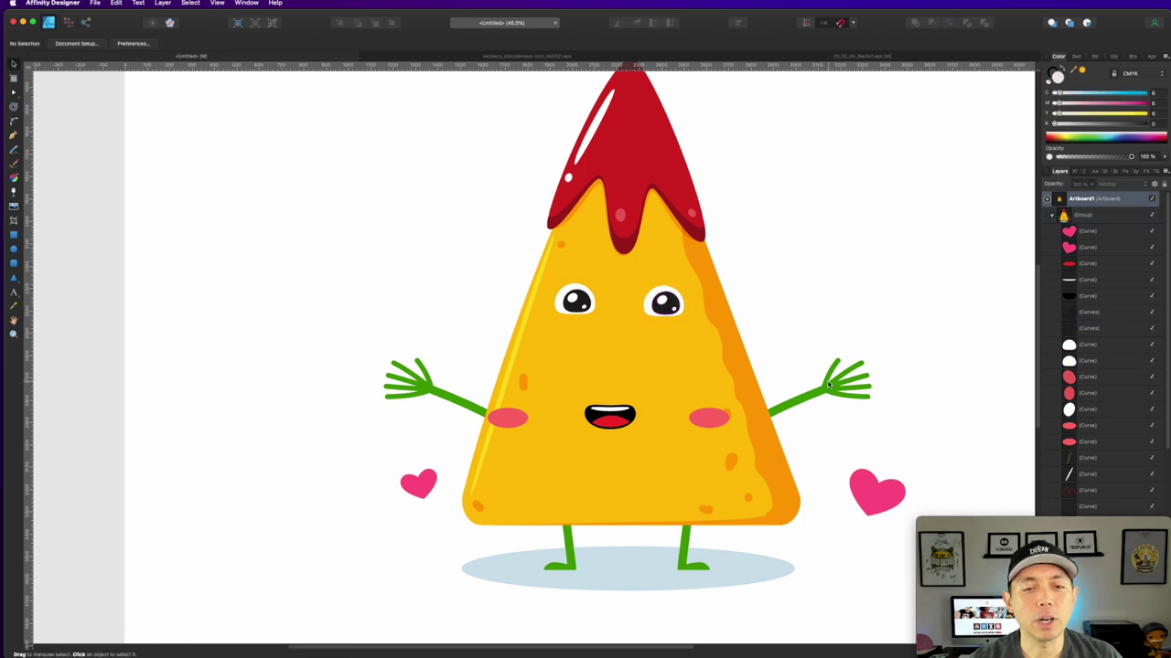
- Recolour the nacho's two arms and two legs with the stored golden yellow, CMYK 0, 26, 100, 0
click(829, 384)
super+click(829, 386)
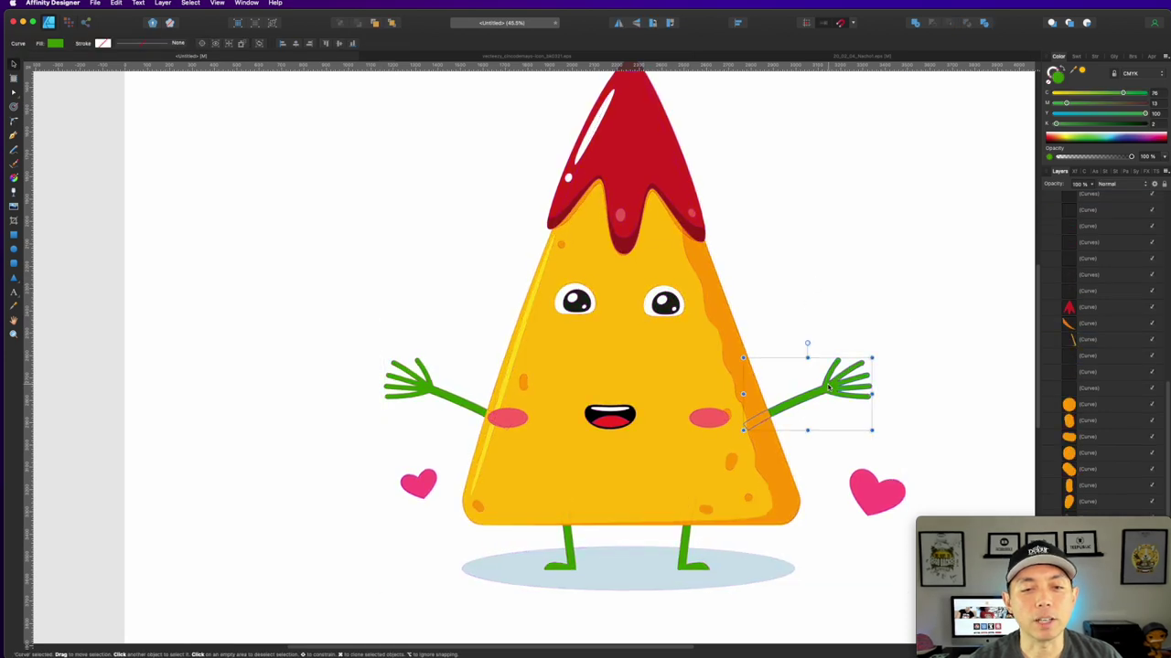
shift+click(428, 393)
shift+click(564, 559)
shift+click(687, 564)
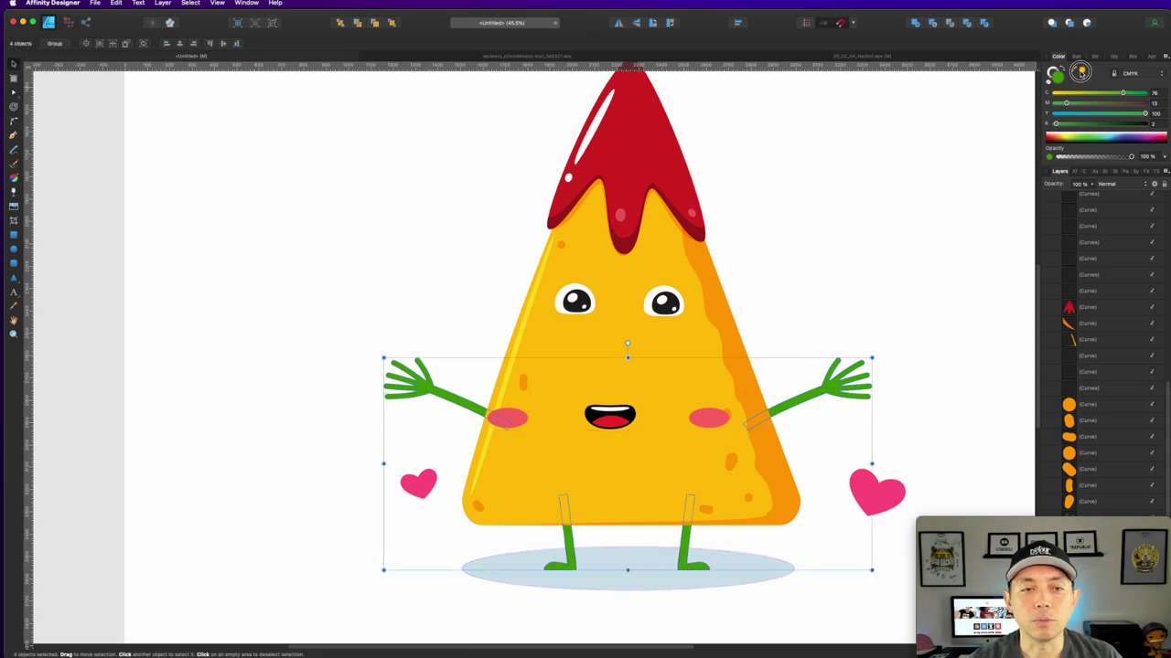
key(super+z)
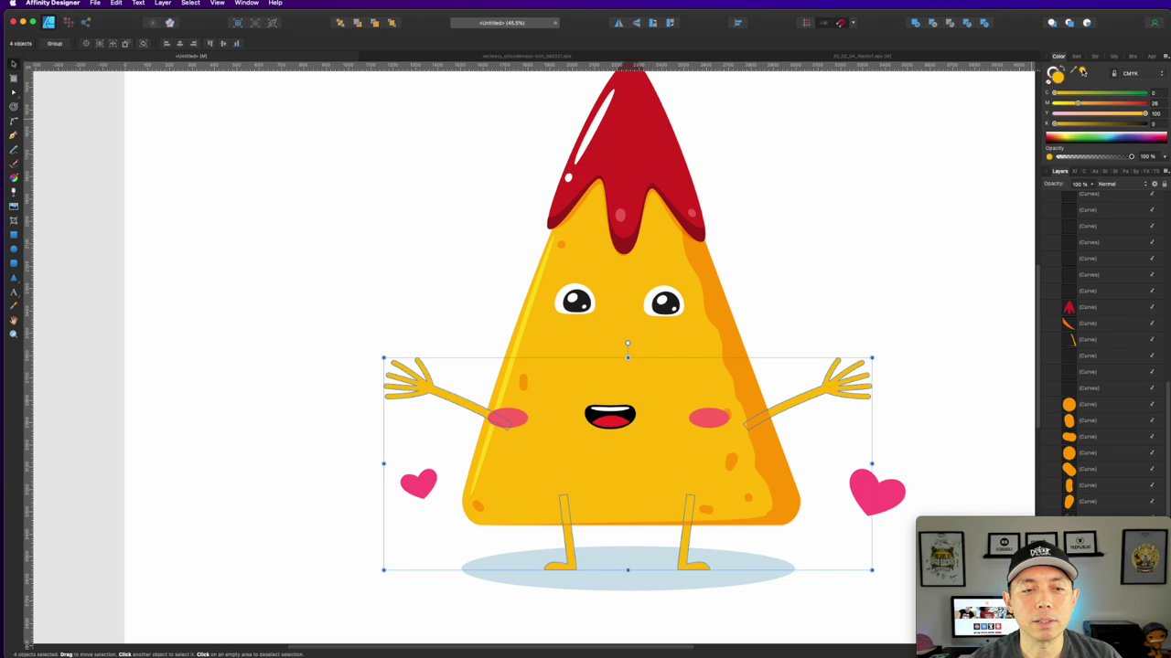
- Delete the light blue shadow ellipse beneath the nacho's feet
click(628, 566)
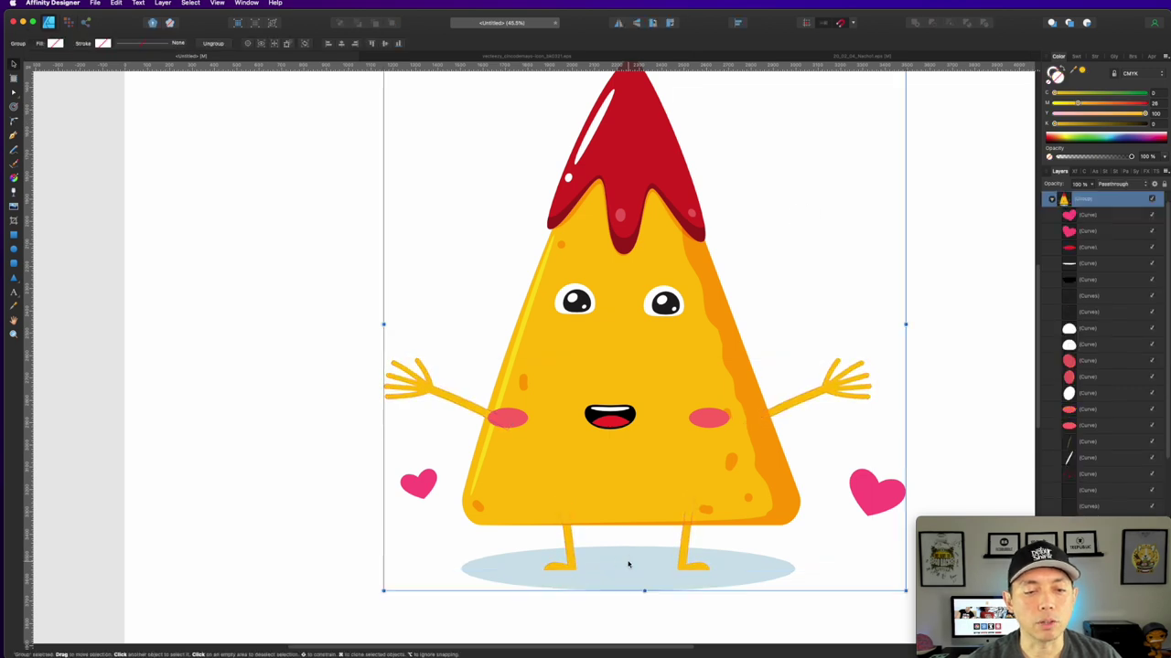
double_click(627, 565)
key(Delete)
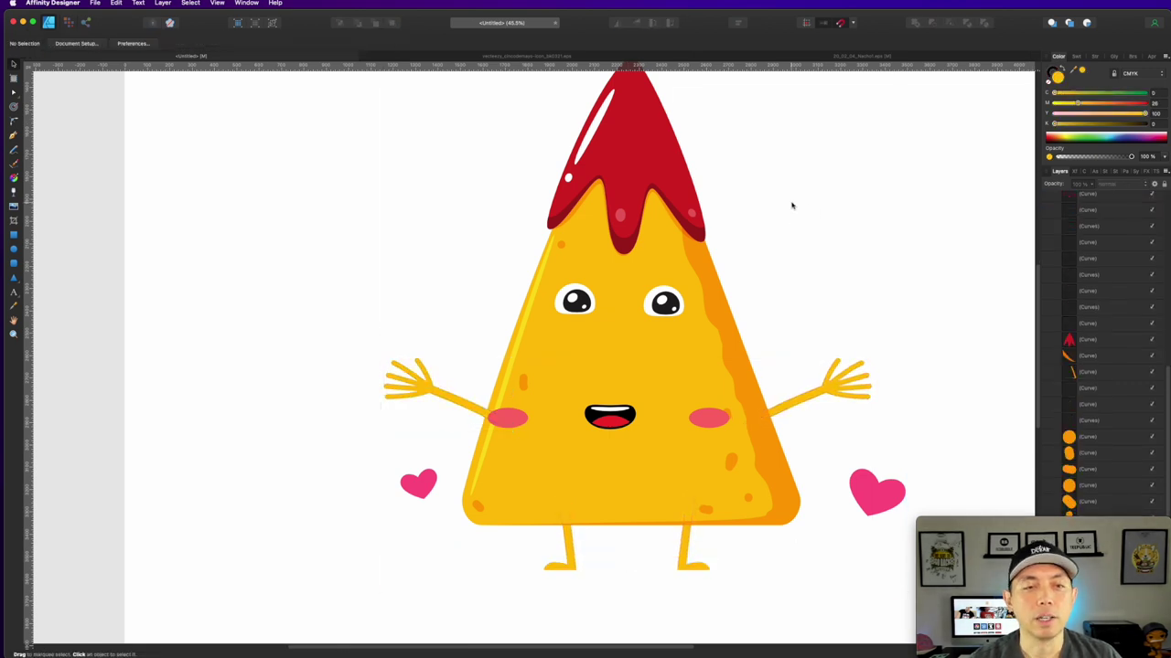
key(super+minus)
key(super+minus)
key(super+minus)
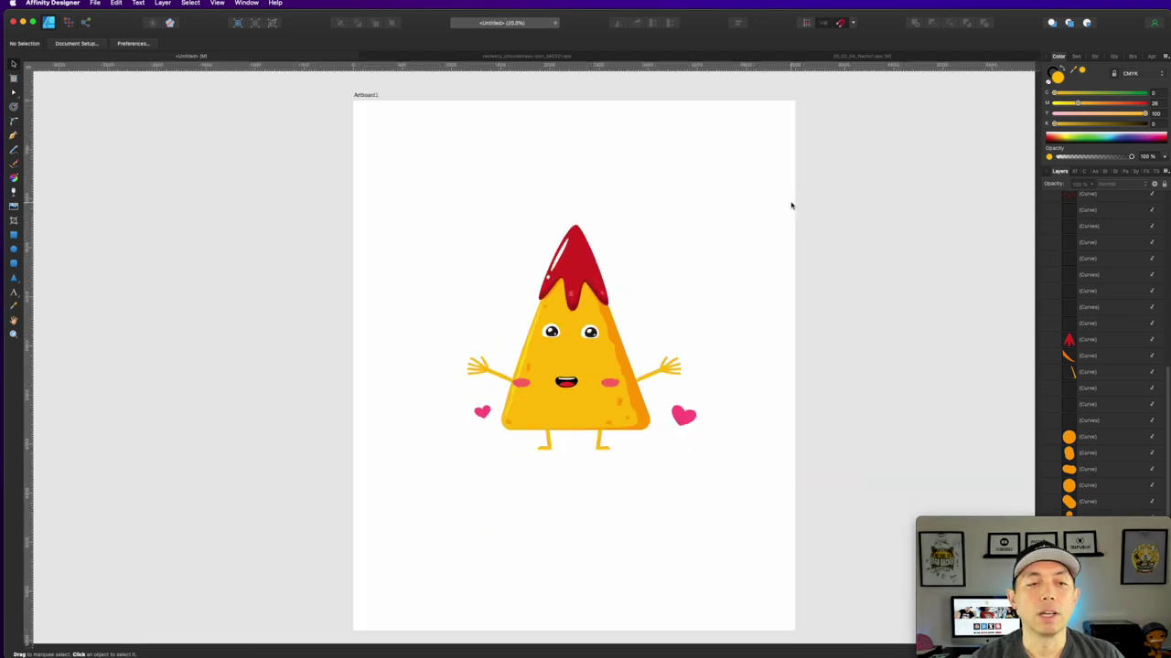
- In the Cinco de Mayo icon document, group the sombrero's parts and select both halves of the moustache for grouping
click(620, 57)
click(796, 252)
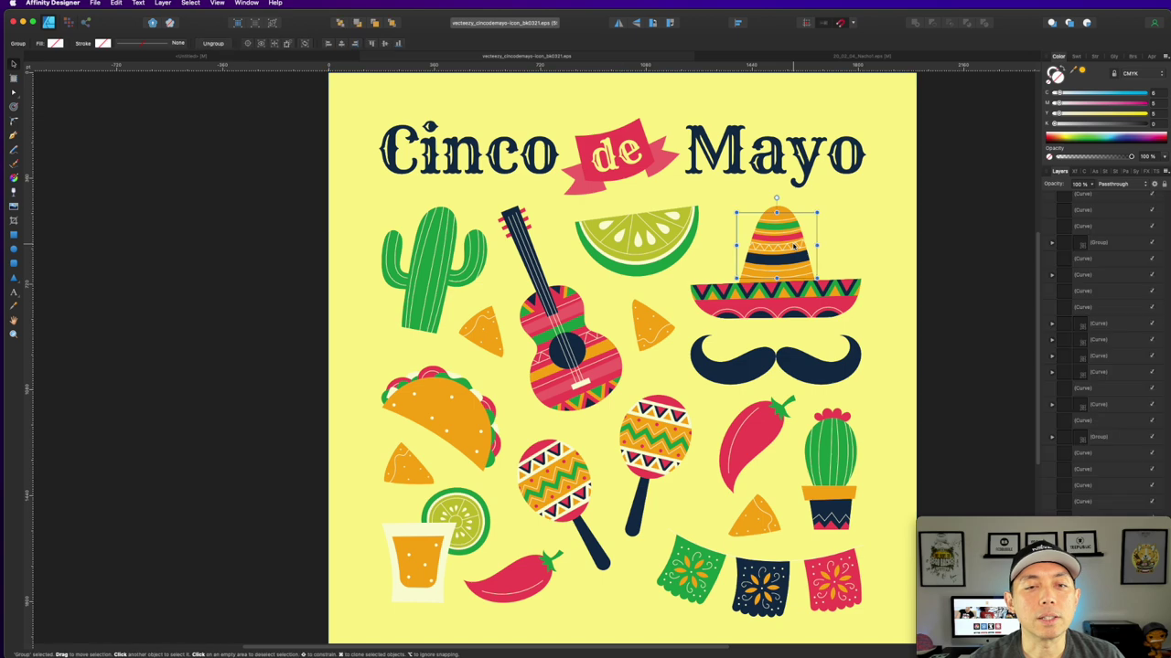
click(947, 194)
drag(946, 187, 681, 339)
key(super+g)
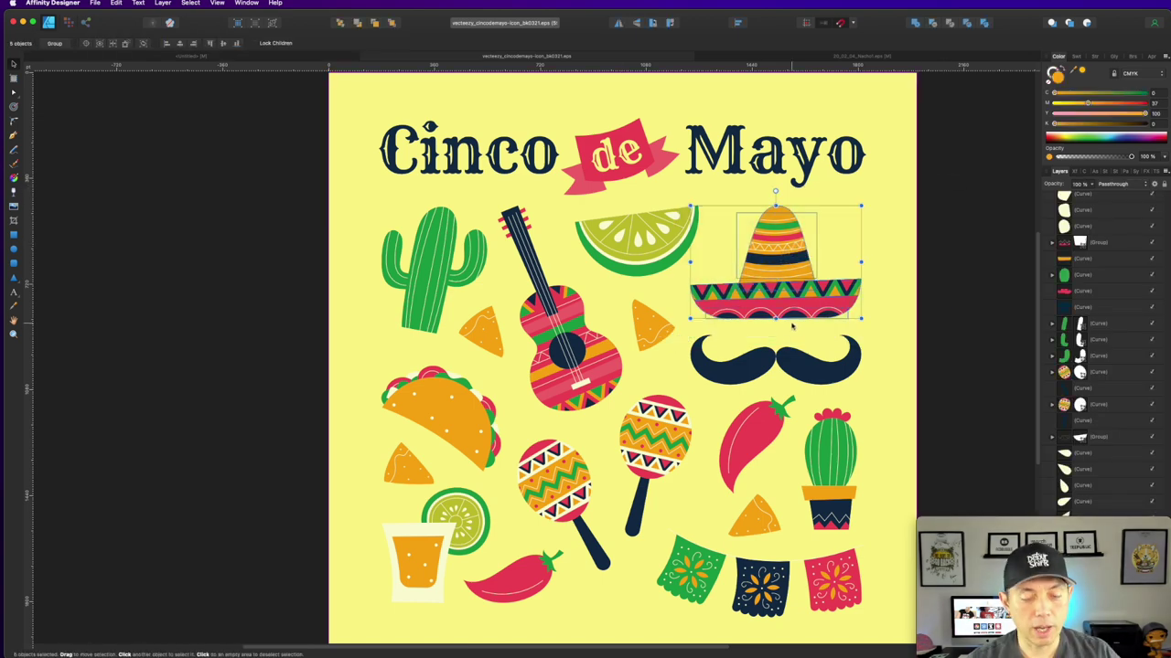
click(828, 374)
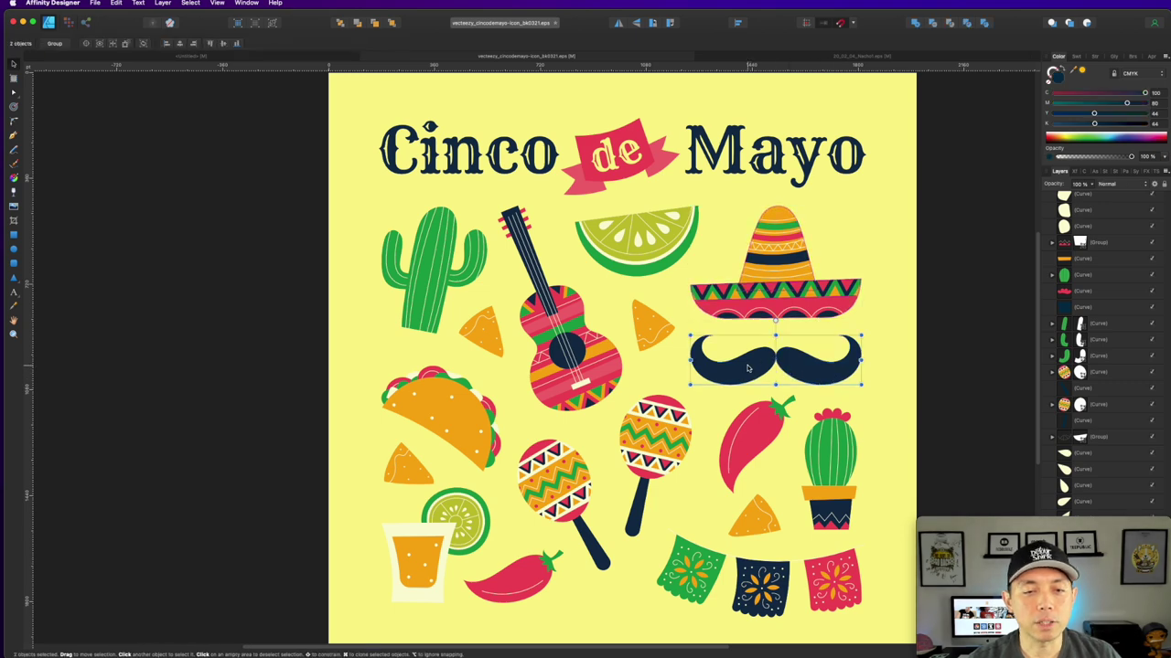
- Select the taco's shell, dots and filling pieces without the nearby nacho chip and group them
click(442, 416)
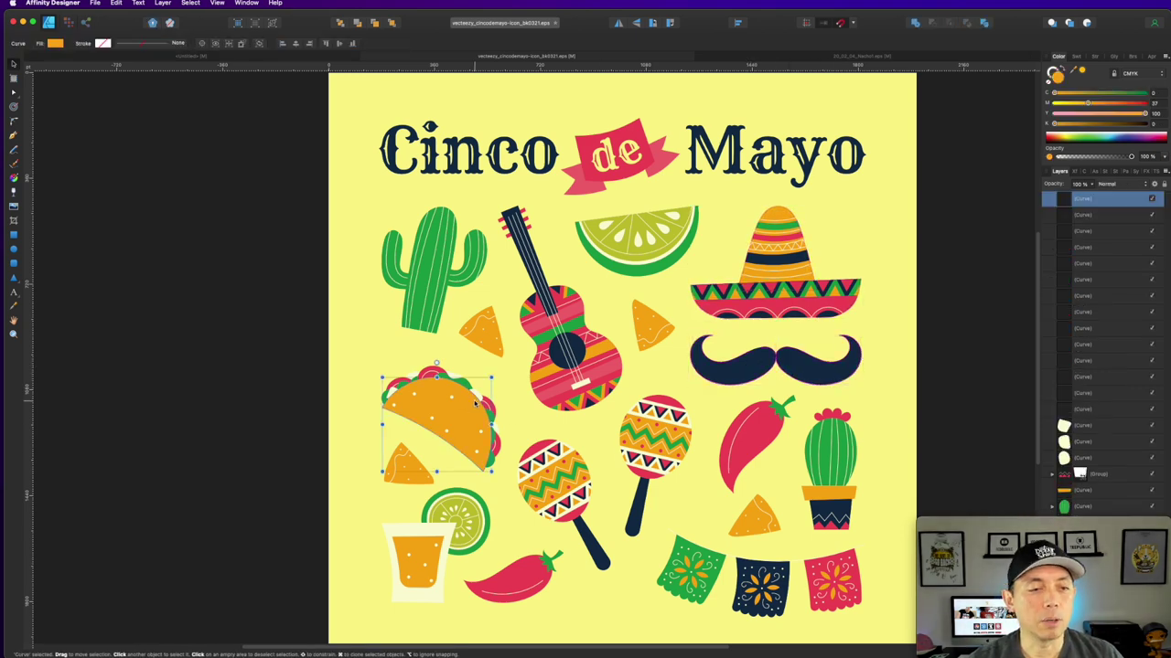
click(240, 358)
drag(82, 104, 792, 449)
drag(253, 370, 604, 477)
shift+click(530, 460)
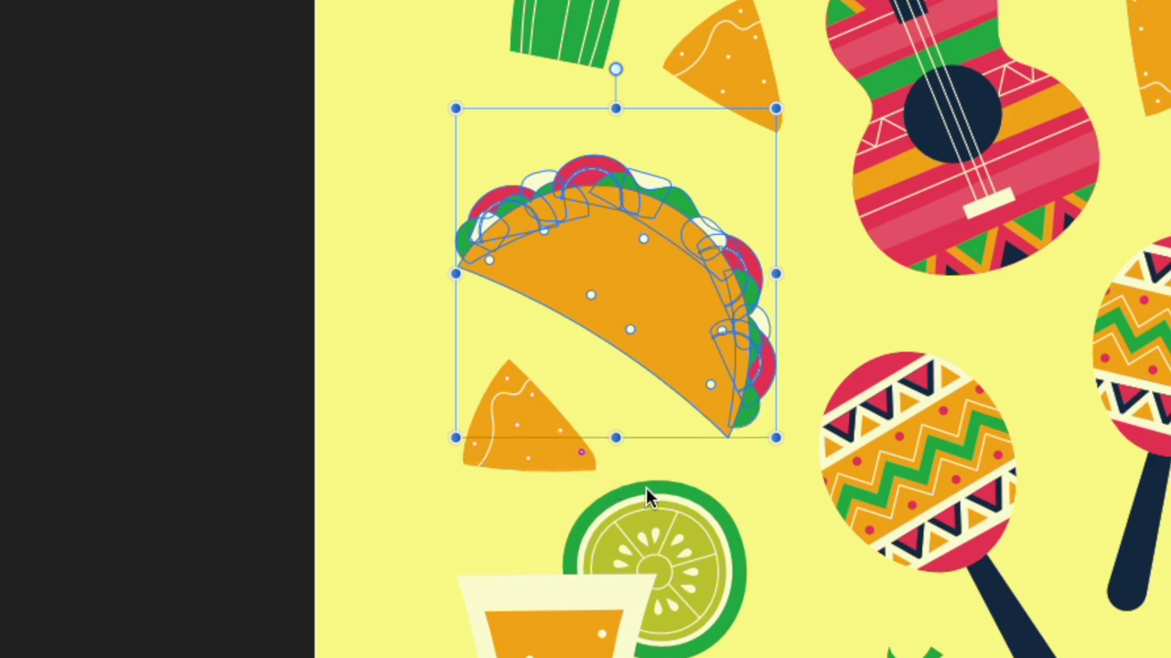
mouse_move(680, 332)
mouse_down()
mouse_move(619, 293)
mouse_move(676, 329)
mouse_up()
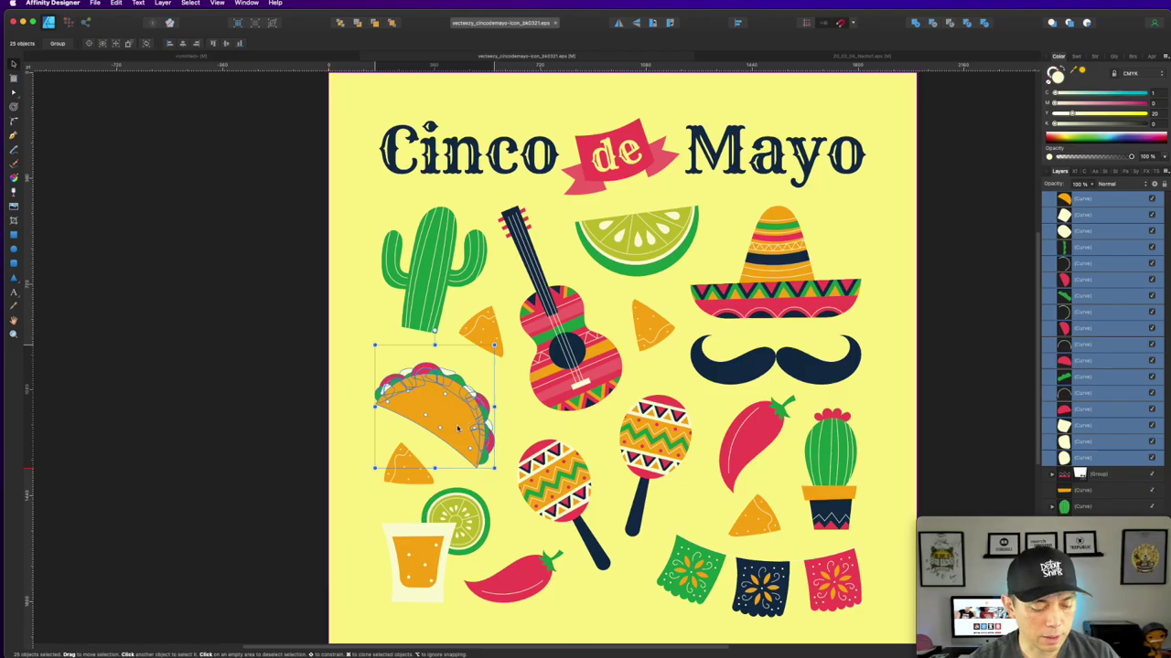
key(super+g)
- Copy the taco, sombrero and moustache into the untitled nacho document and enlarge them together
shift+click(741, 291)
shift+click(718, 382)
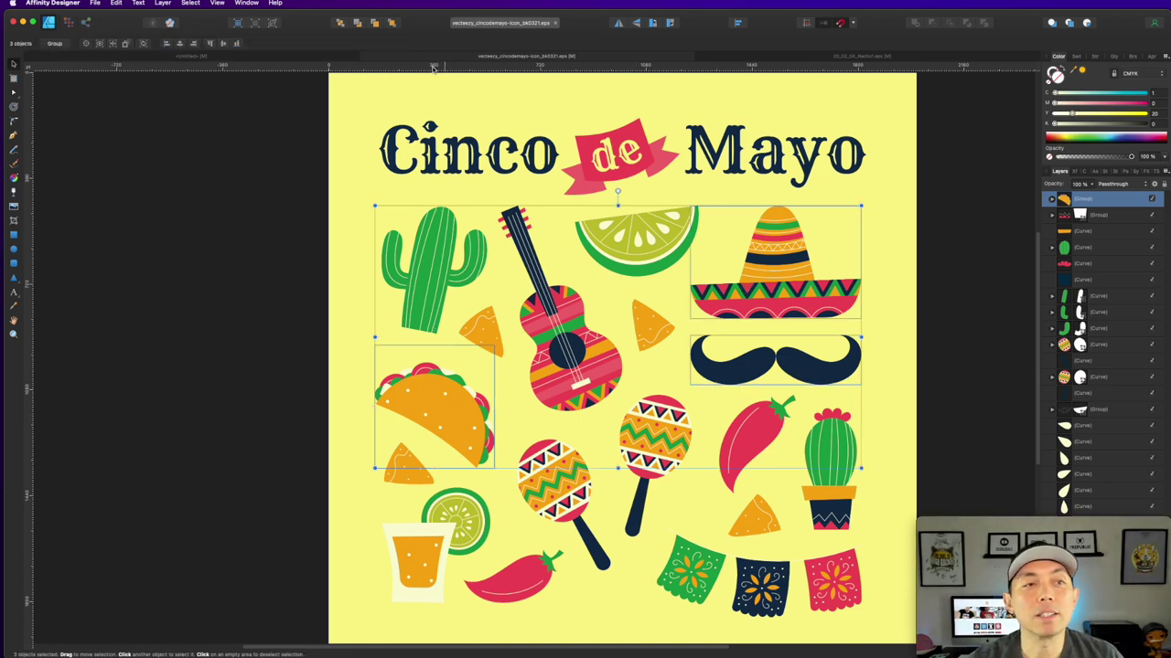
click(320, 56)
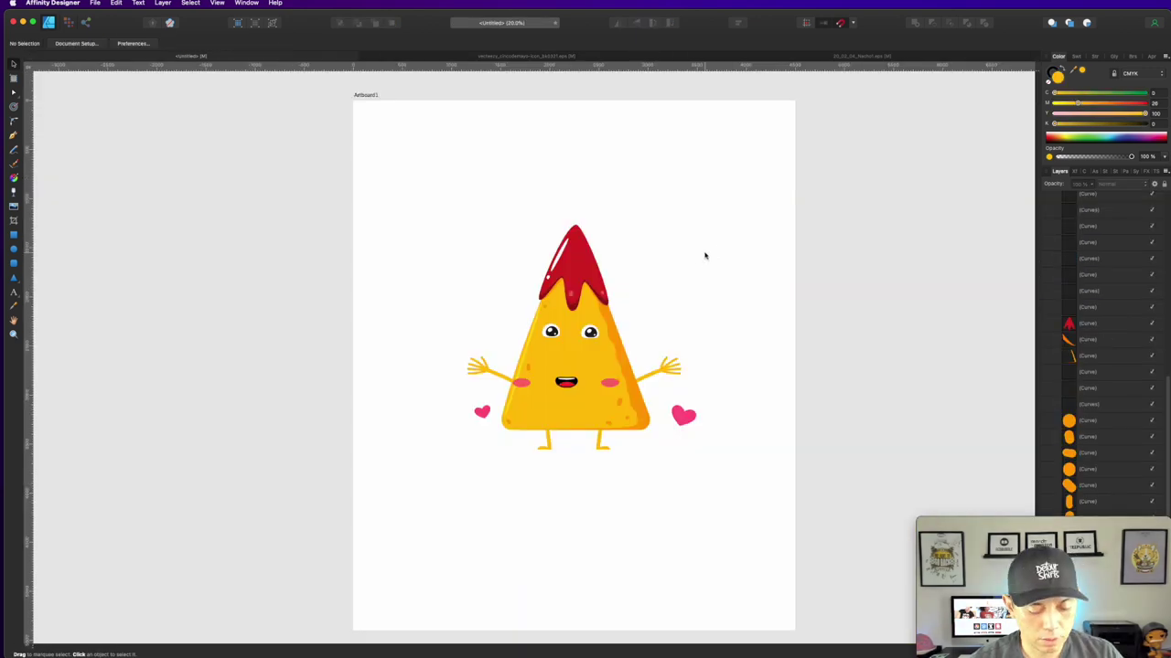
key(super+v)
drag(505, 530, 225, 387)
- Place the sombrero on the nacho's head so its brim covers the red sauce tip
click(1053, 318)
drag(750, 233, 644, 269)
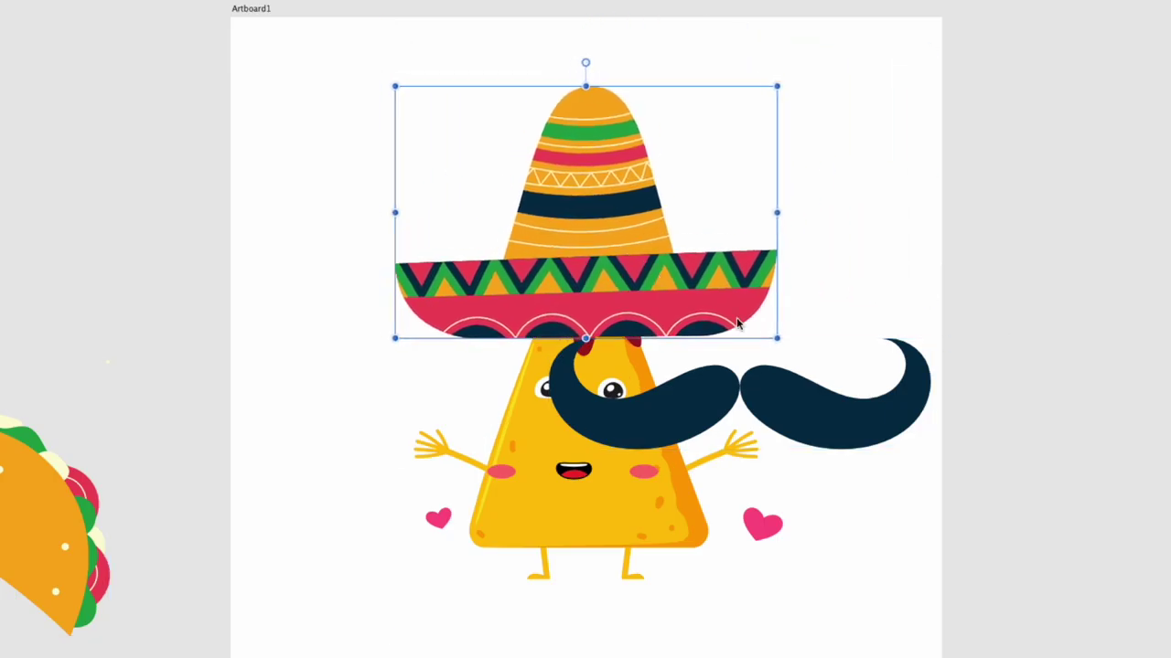
- Shrink the sombrero to fit the nacho's head, and shrink the moustache and centre it between the eyes and mouth
drag(777, 89, 668, 157)
drag(616, 327, 670, 327)
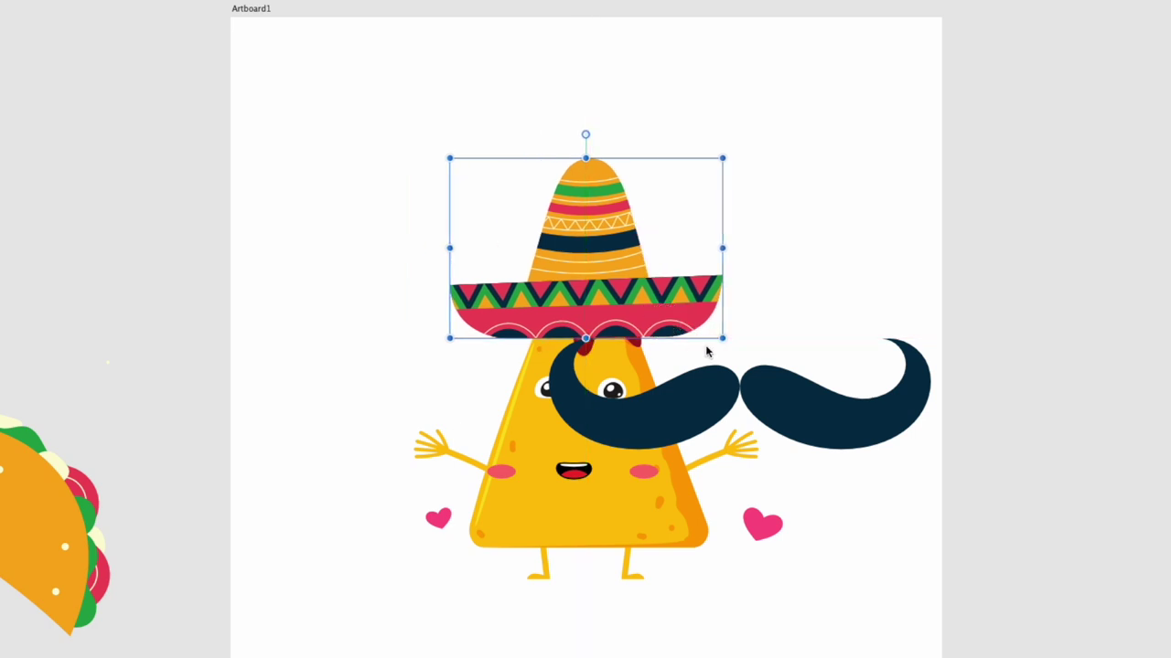
click(746, 427)
drag(828, 426, 724, 470)
drag(814, 496, 674, 465)
drag(590, 441, 625, 451)
- Lower the sombrero to just above the nacho's eyes and tilt it slightly counterclockwise
drag(585, 262, 585, 281)
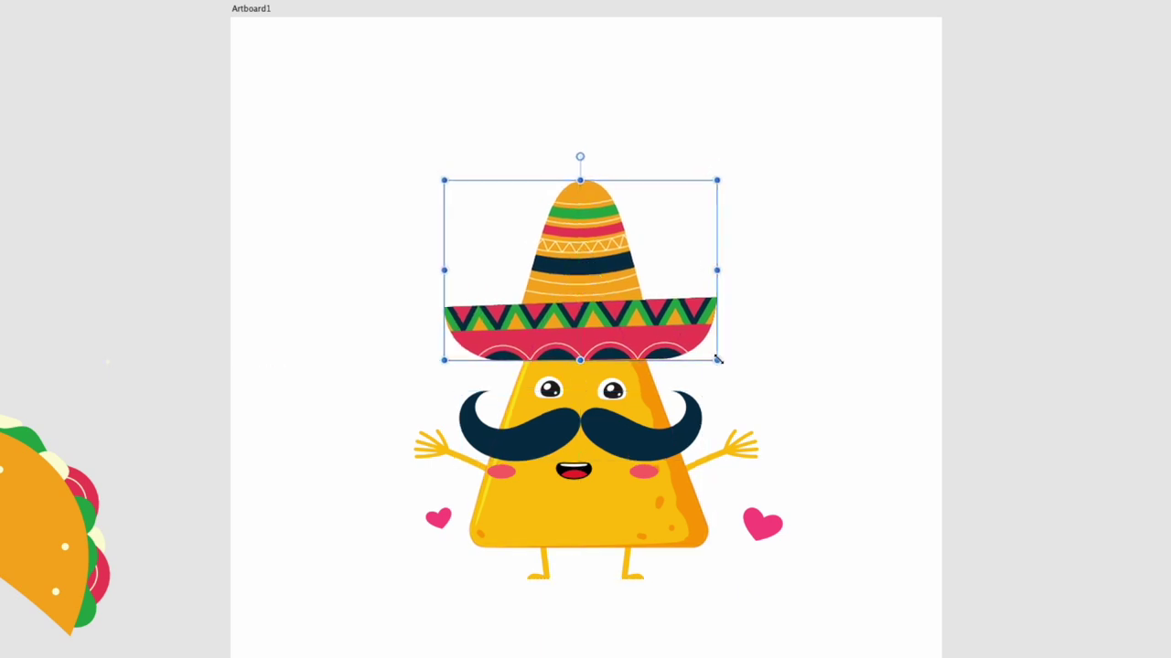
mouse_move(727, 363)
mouse_down()
mouse_move(734, 348)
mouse_move(729, 359)
mouse_up()
- Bring the taco onto the artboard, shrink it and place it on the nacho's hand above the larger heart
drag(2, 498, 909, 460)
drag(1031, 578, 884, 443)
drag(848, 388, 779, 483)
drag(816, 517, 779, 494)
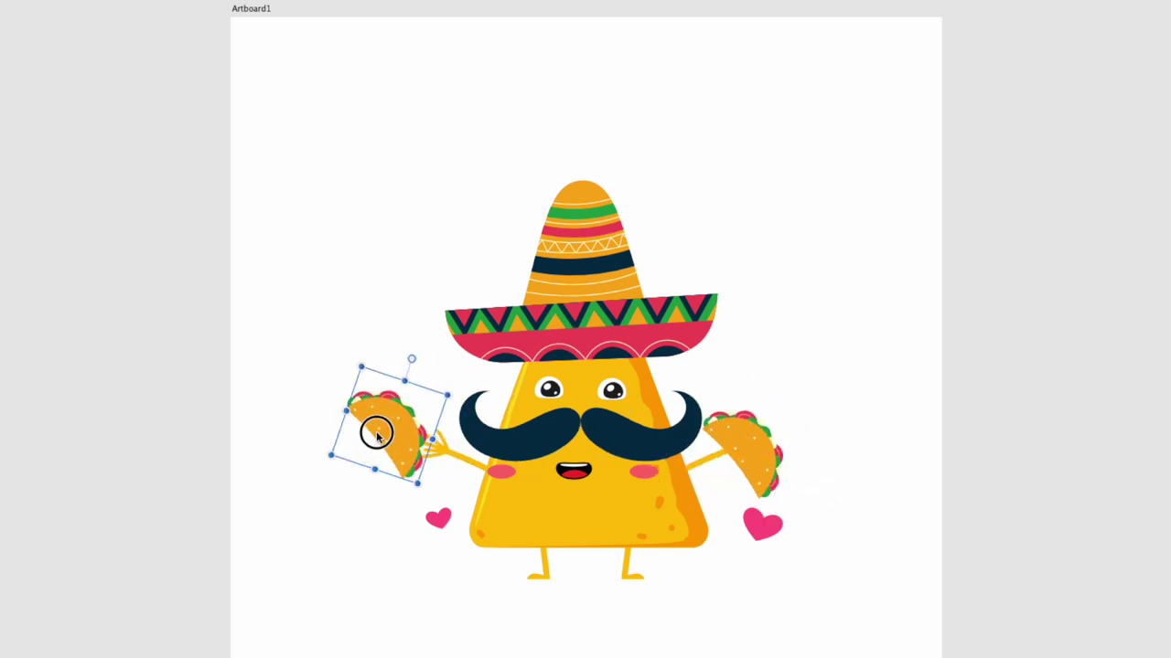
- Duplicate the taco, flip the copy horizontally and place it in the nacho's other hand above the smaller heart
drag(377, 436, 367, 435)
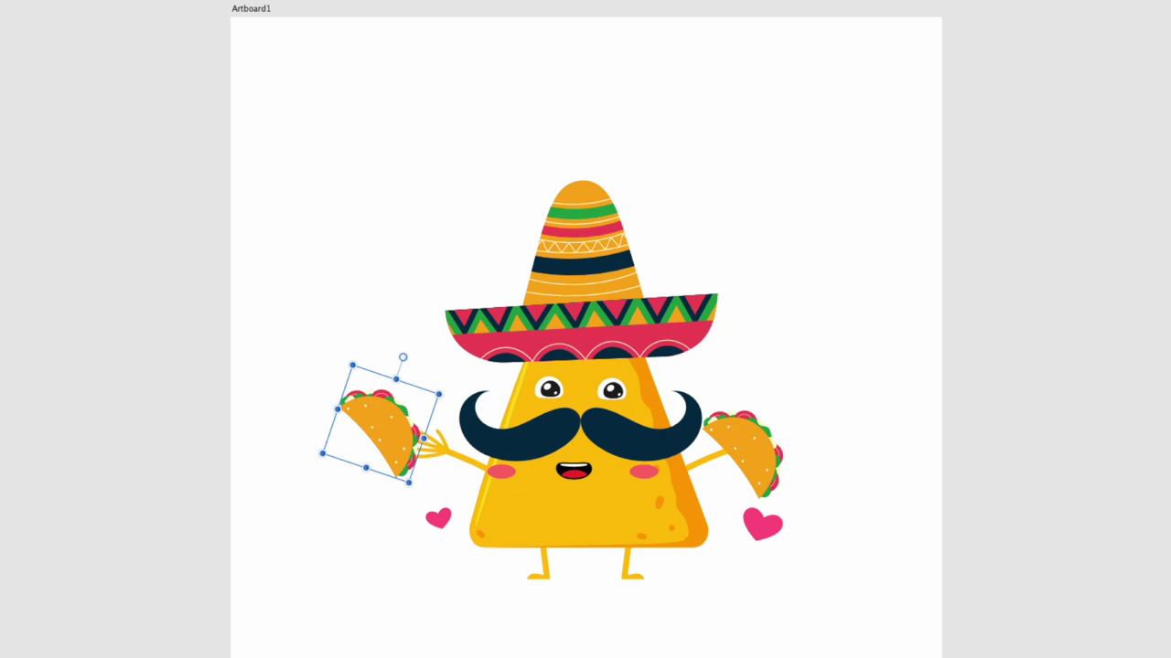
key(shift+h)
drag(378, 433, 408, 453)
click(1016, 267)
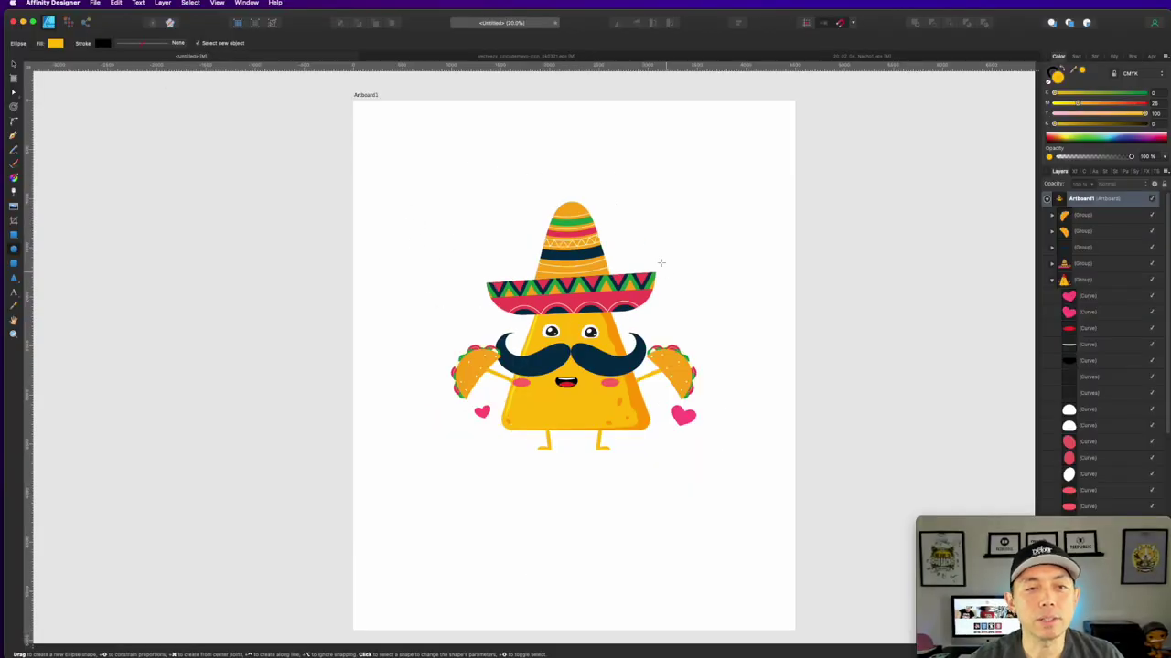
- Draw a large ellipse around the character and turn its outline into a text path starting at its upper left
drag(447, 183, 707, 433)
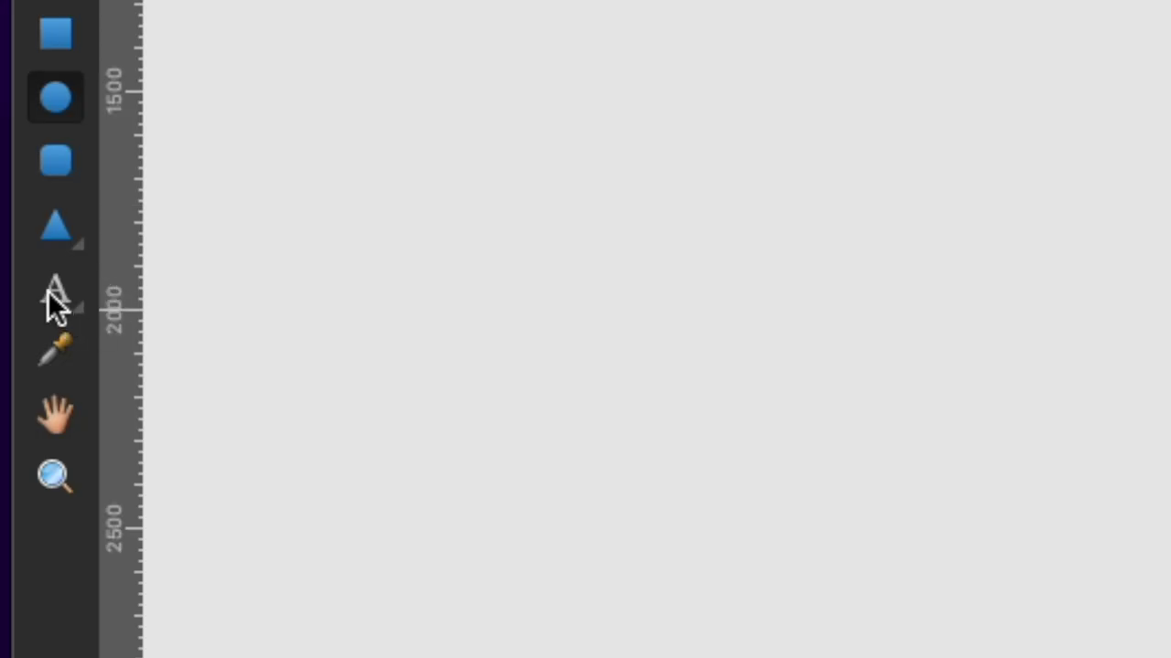
click(54, 300)
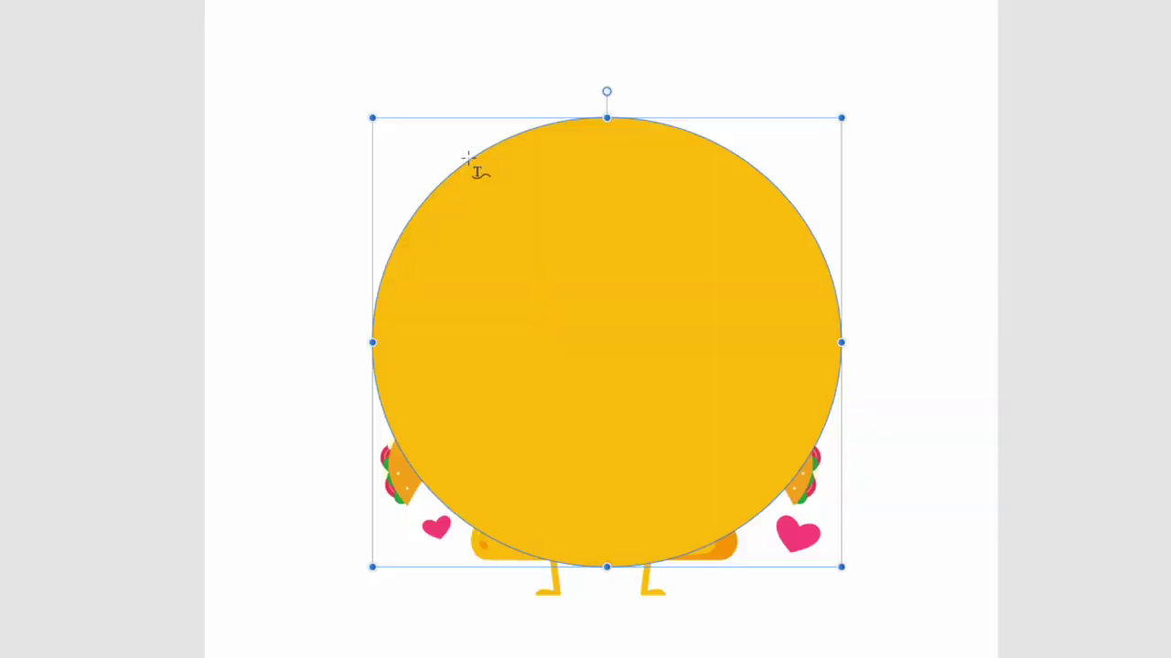
click(468, 160)
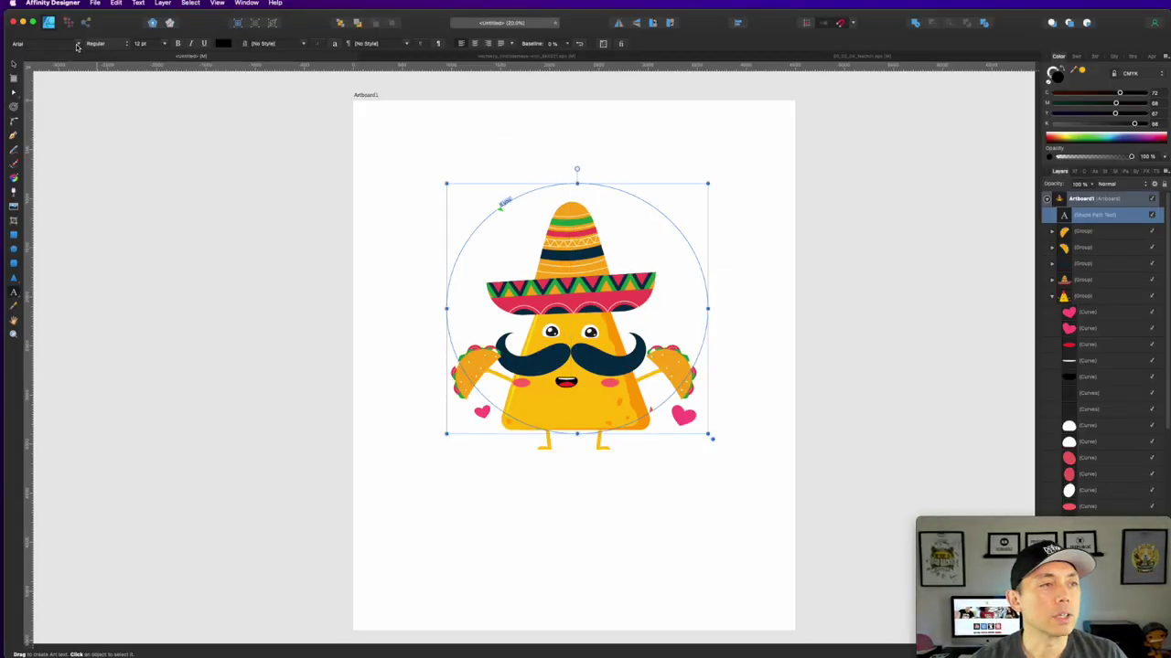
- Set the path text to The Foregen Rough One at 64 pt and enter "IF YOU DON'T"
click(78, 44)
click(202, 523)
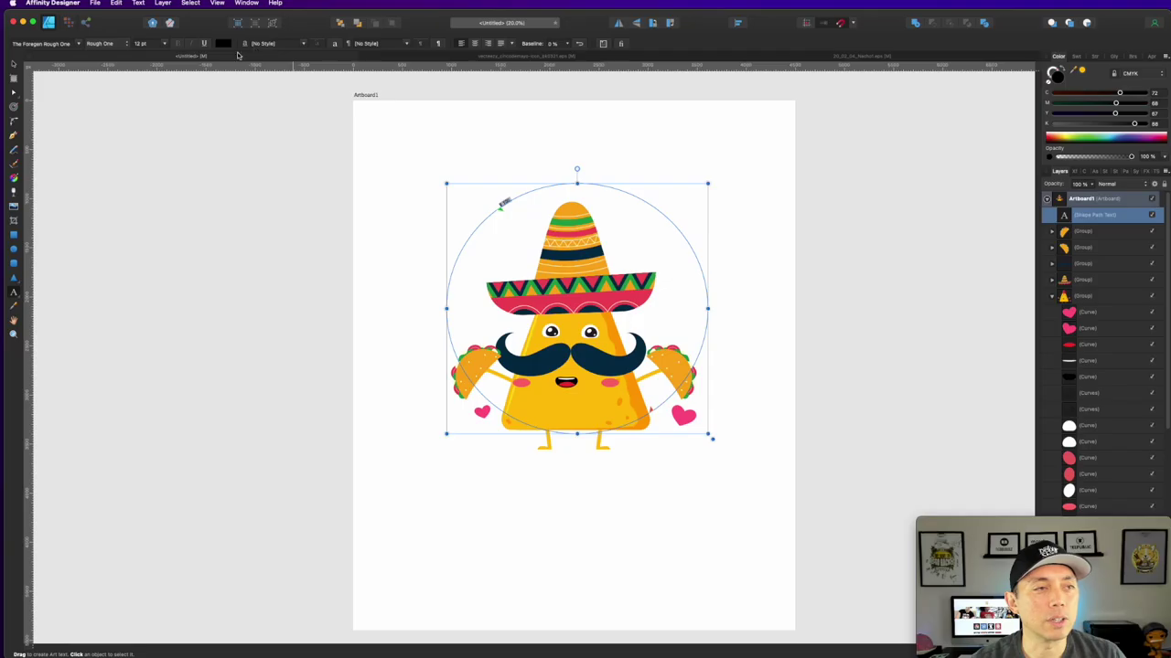
click(164, 43)
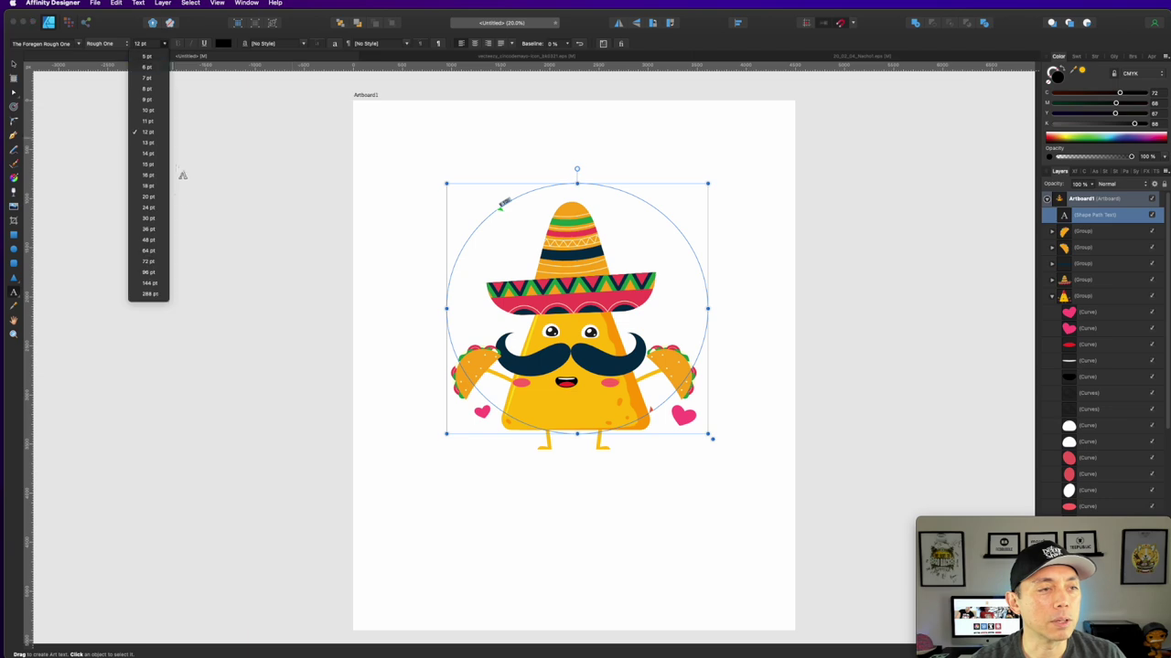
click(148, 249)
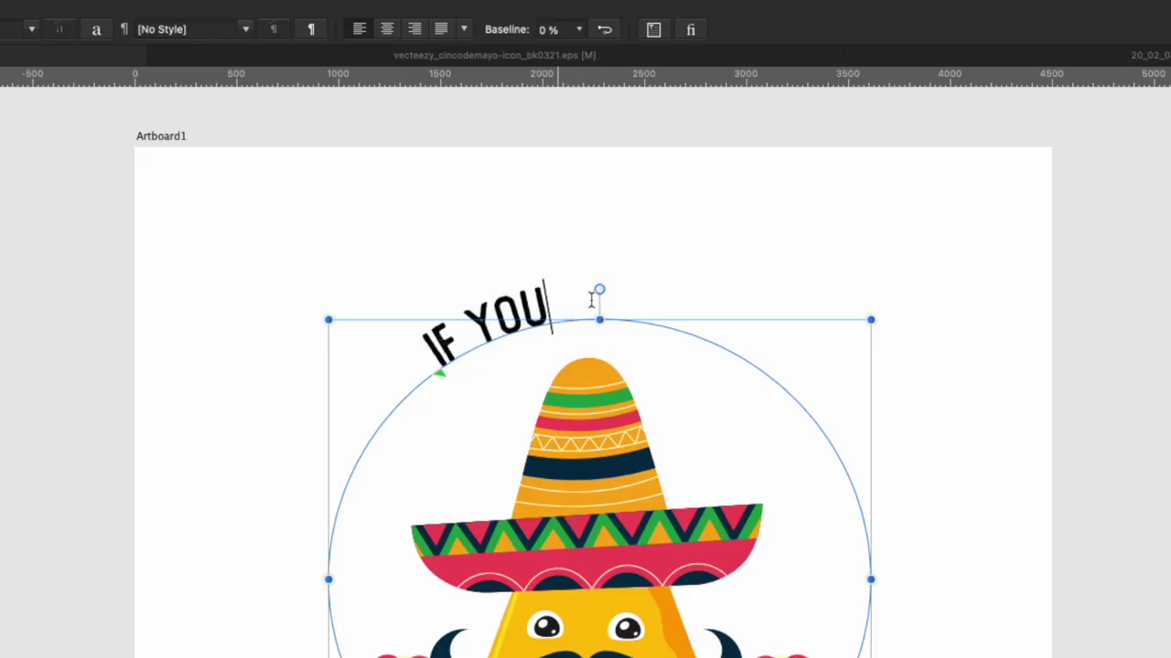
text(DON'T)
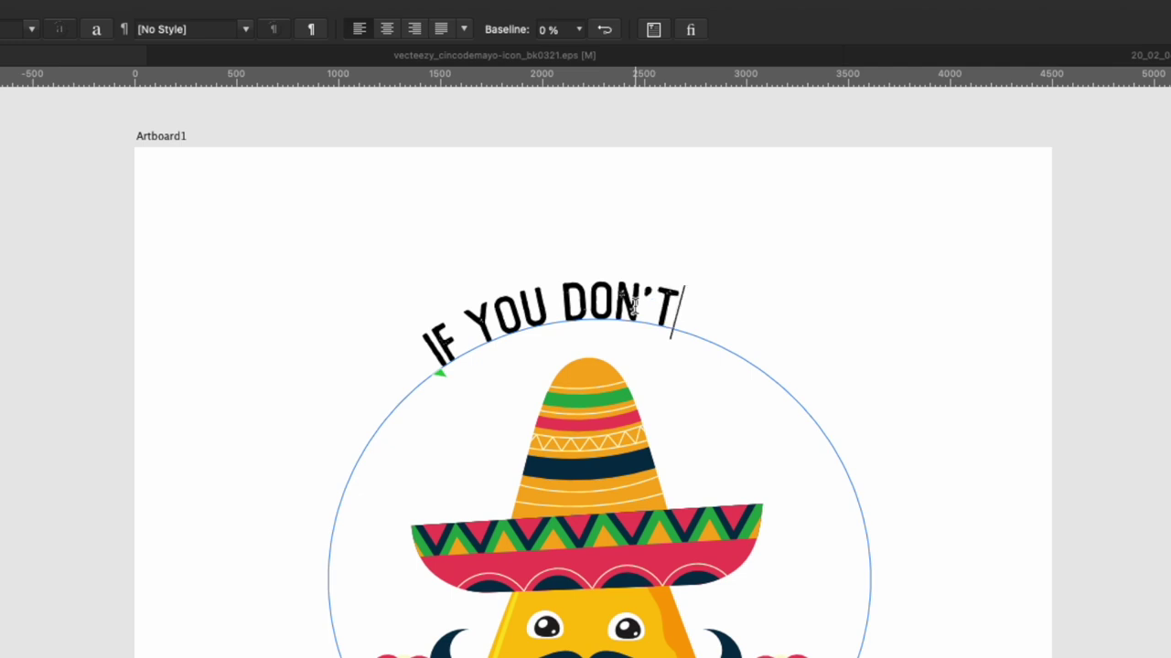
- Span the path text between the ellipse's left and right midpoints and centre it over the sombrero
drag(437, 376, 331, 580)
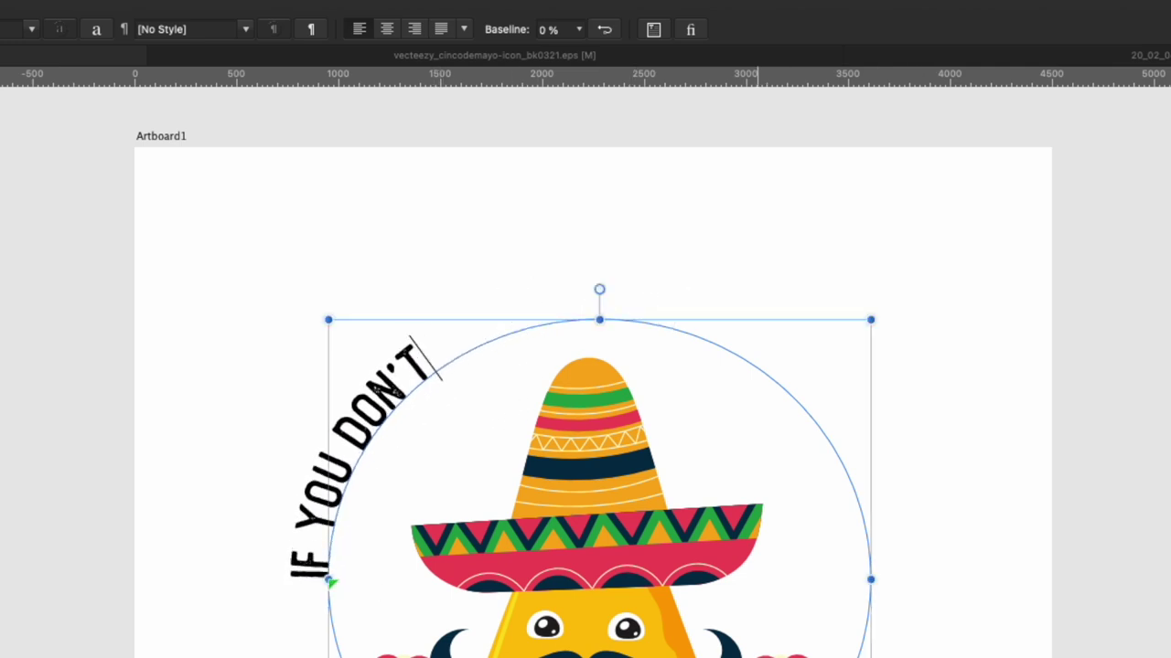
triple_click(330, 454)
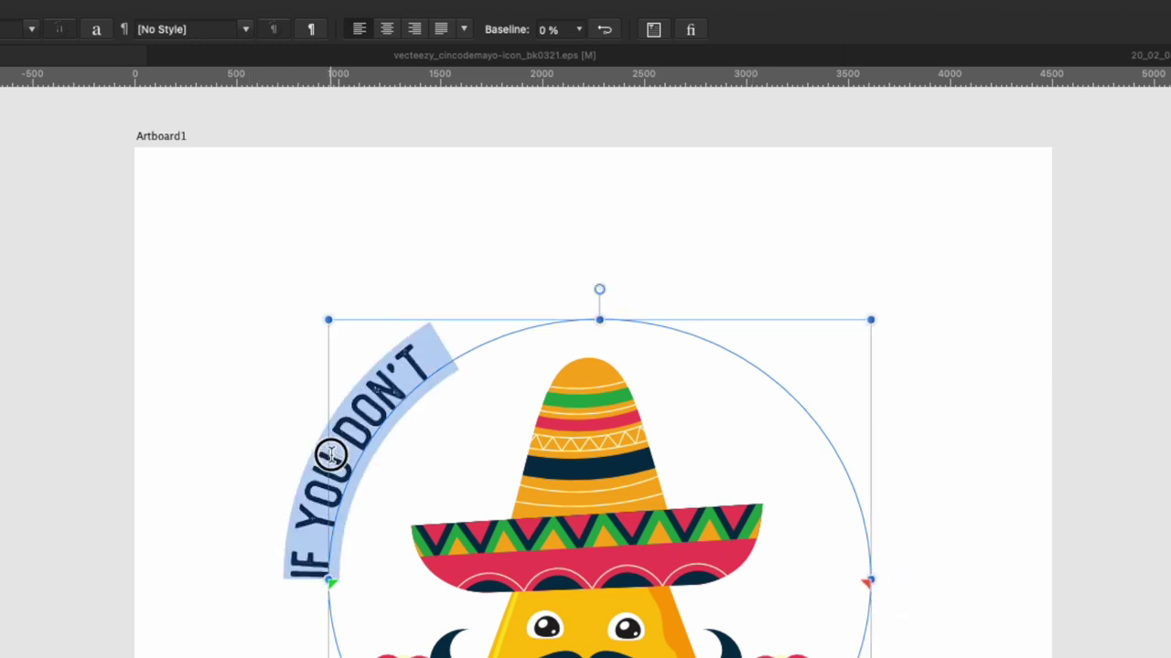
click(387, 32)
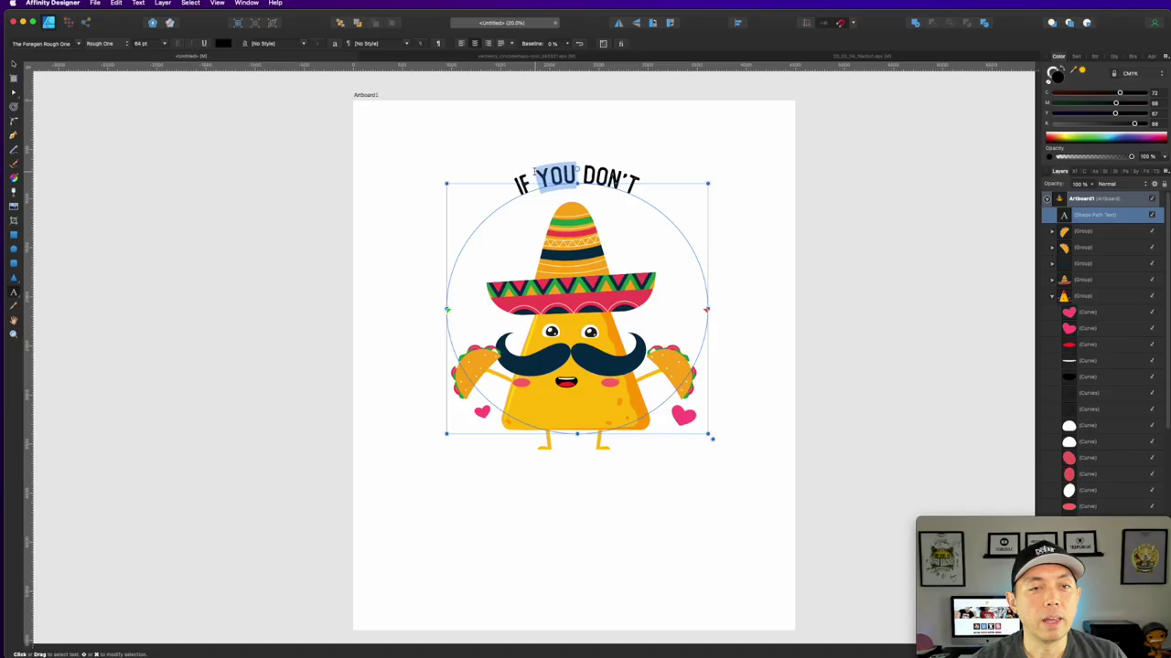
click(514, 290)
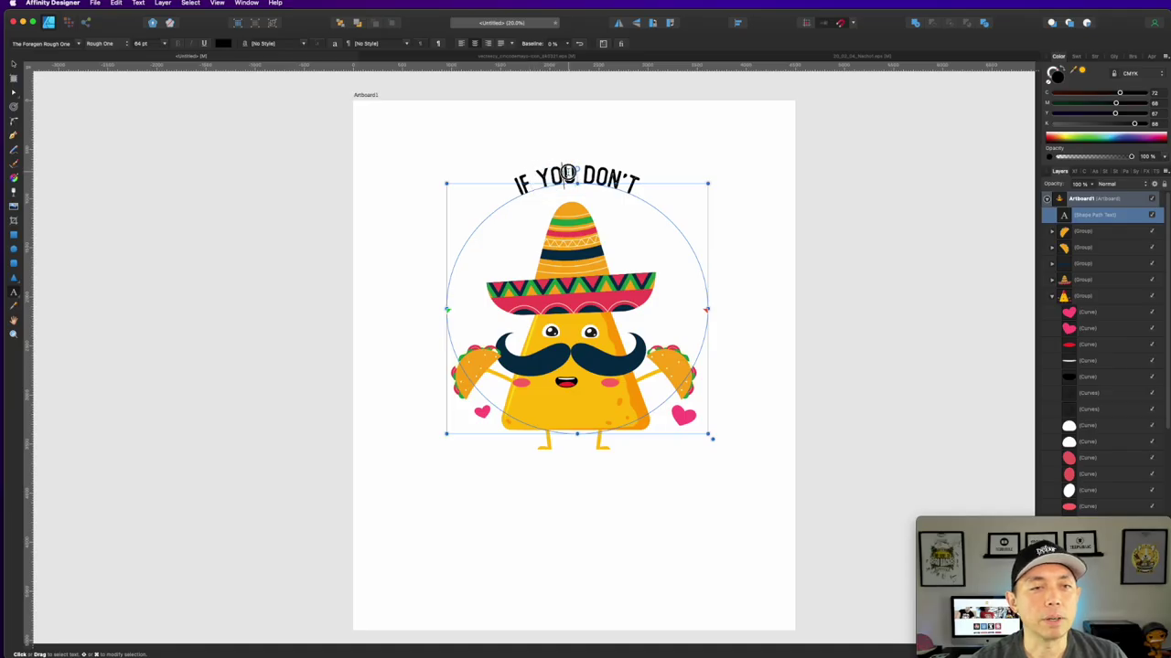
- Set the size of the whole arched "IF YOU DON'T" text to 110 pt
triple_click(545, 172)
click(165, 43)
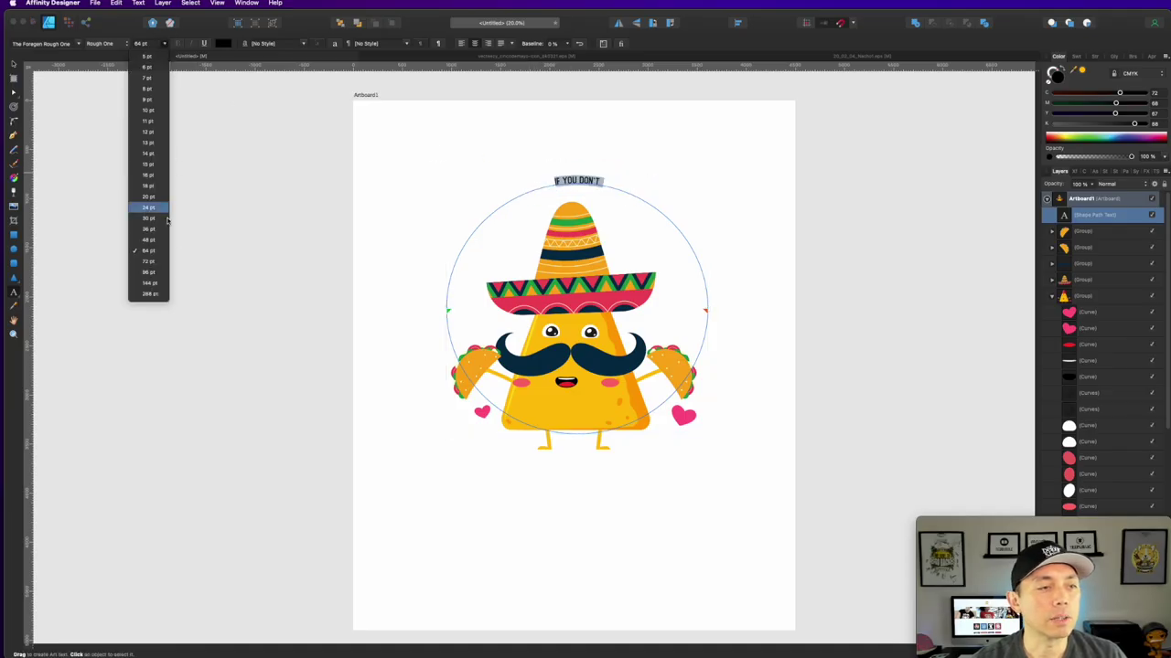
click(149, 283)
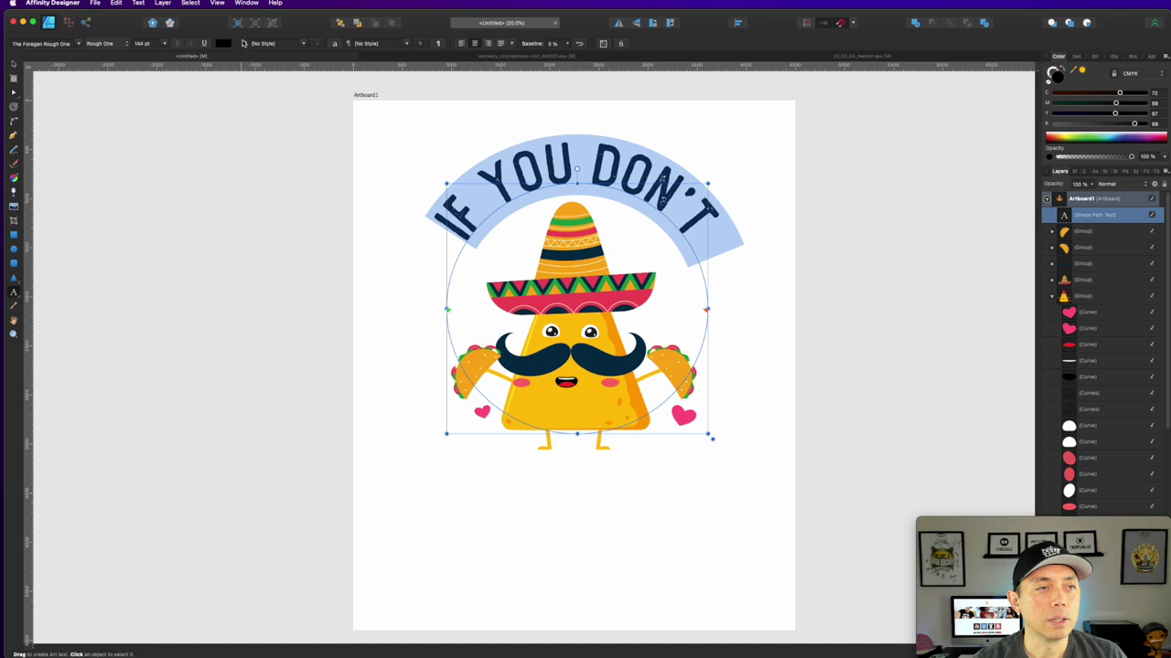
click(138, 44)
text(110)
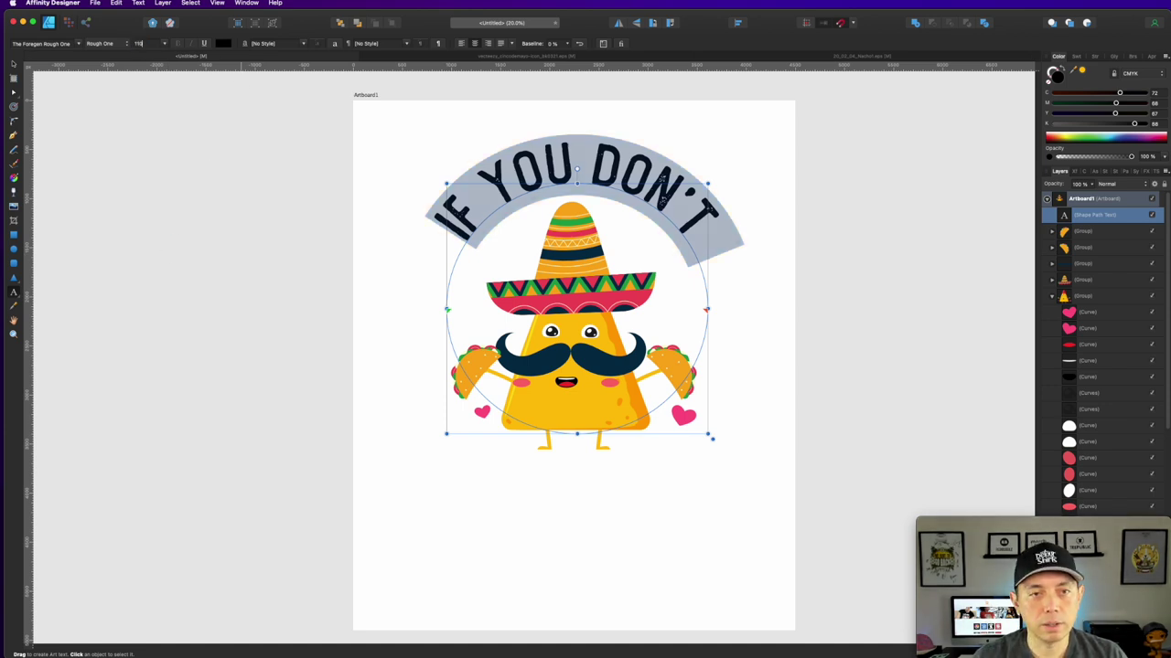
key(Return)
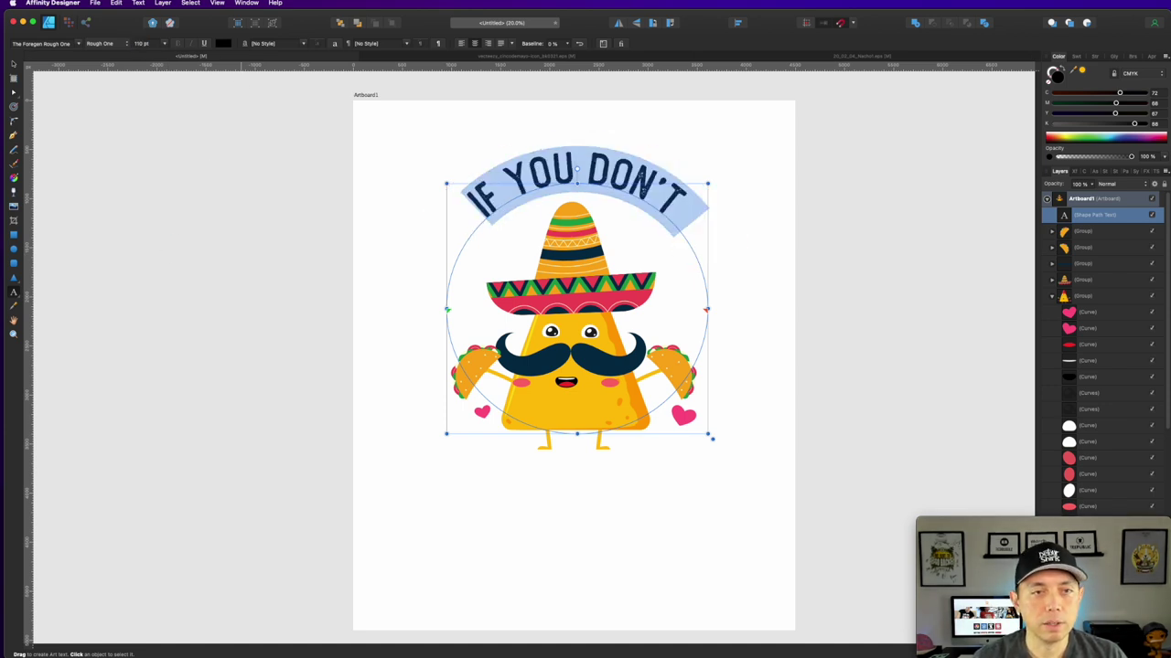
click(15, 70)
click(324, 157)
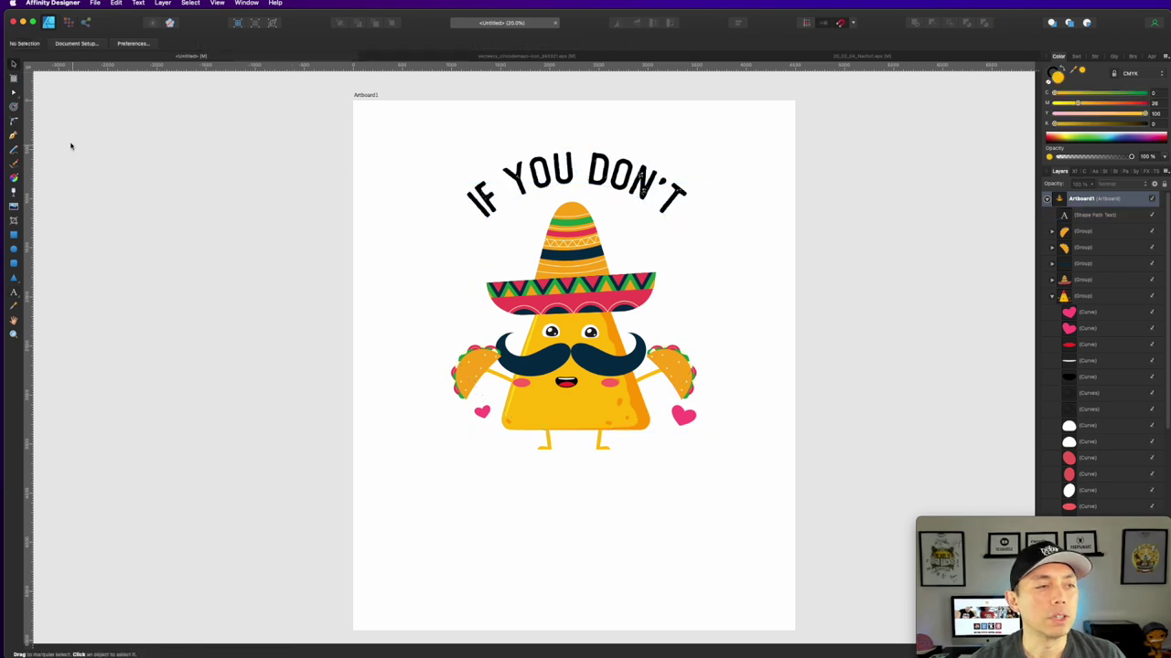
- Add the art text "Love", enlarge it to 102.9 pt beside the sombrero and set its font to The Foregen Rough One
click(15, 292)
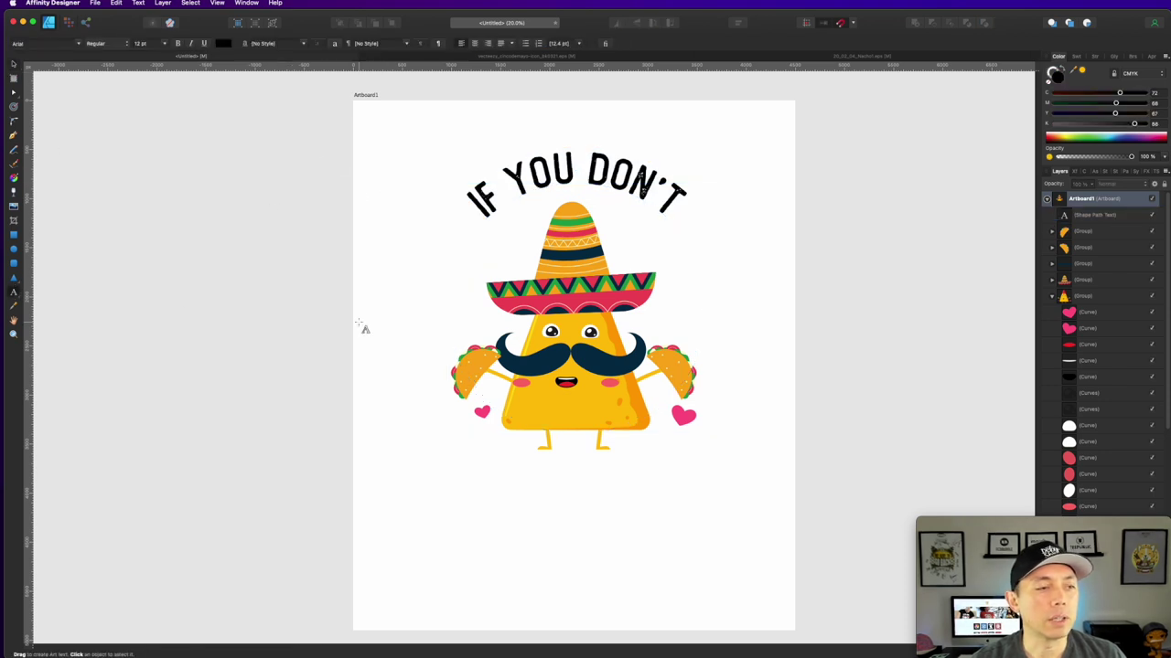
click(495, 512)
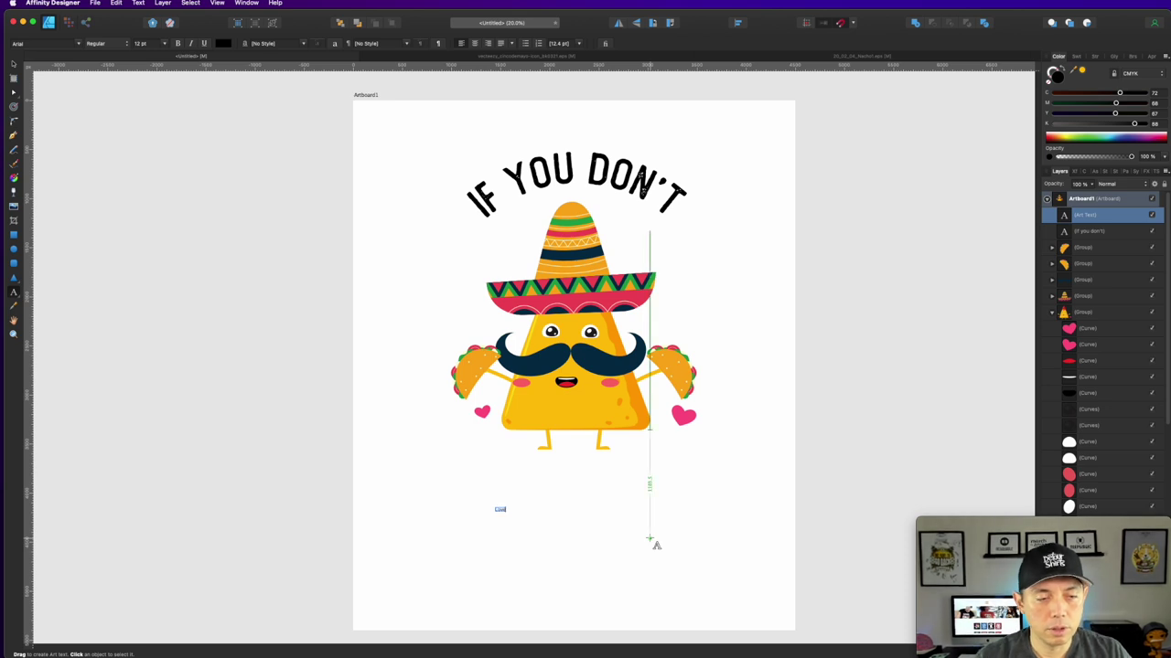
click(17, 66)
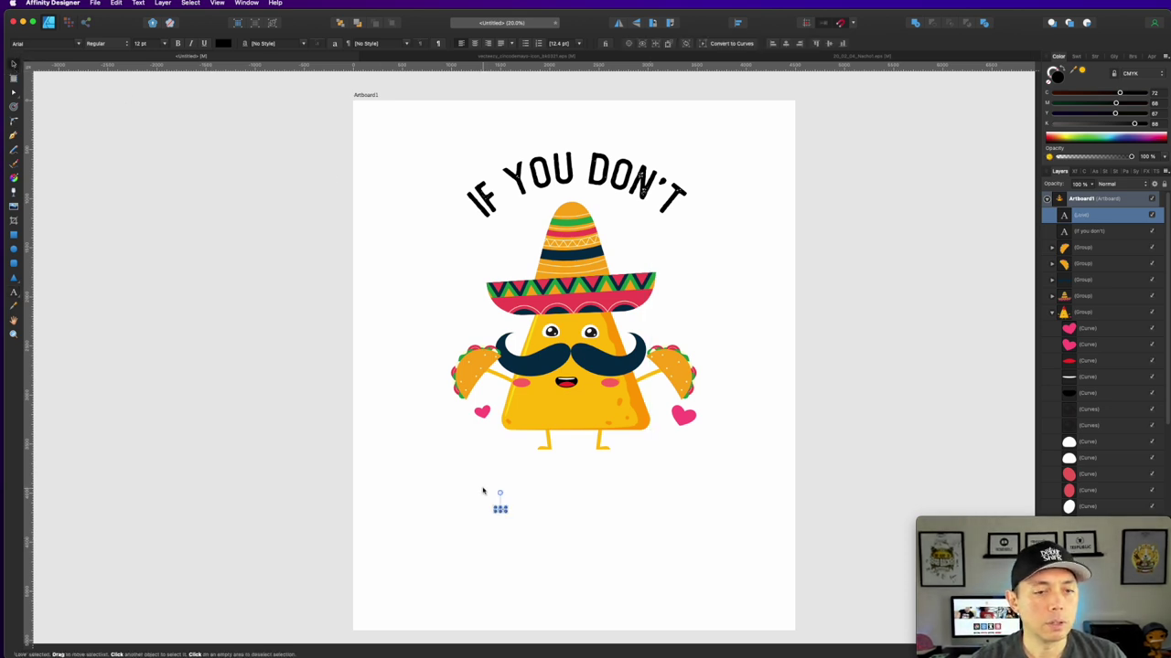
drag(508, 512, 445, 266)
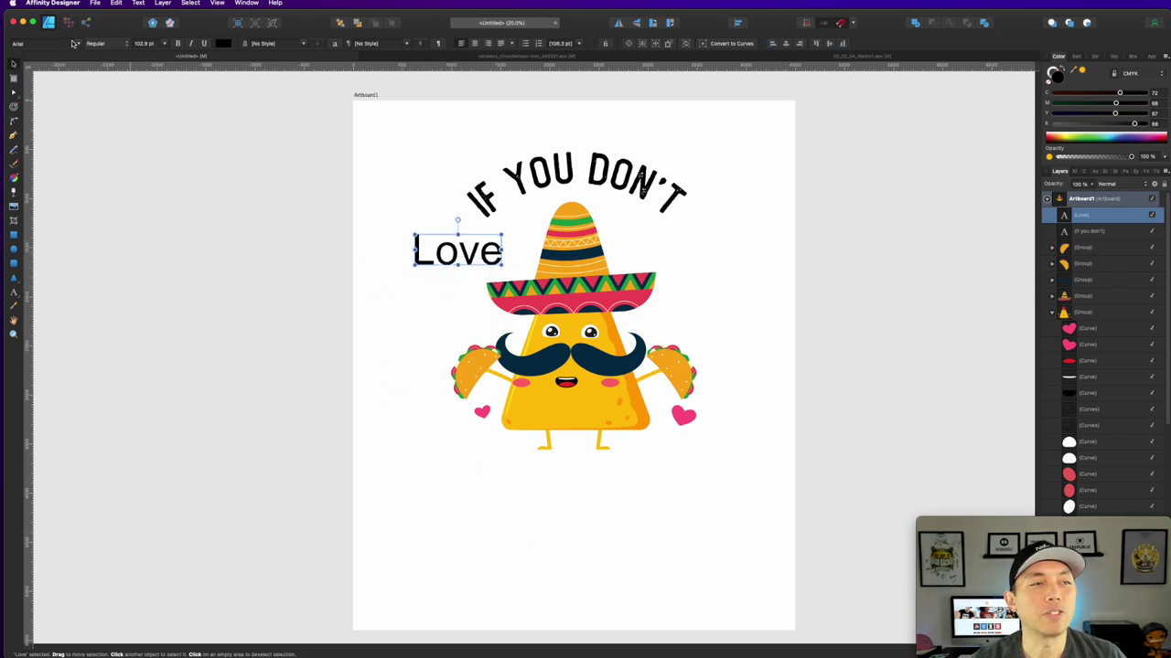
click(76, 47)
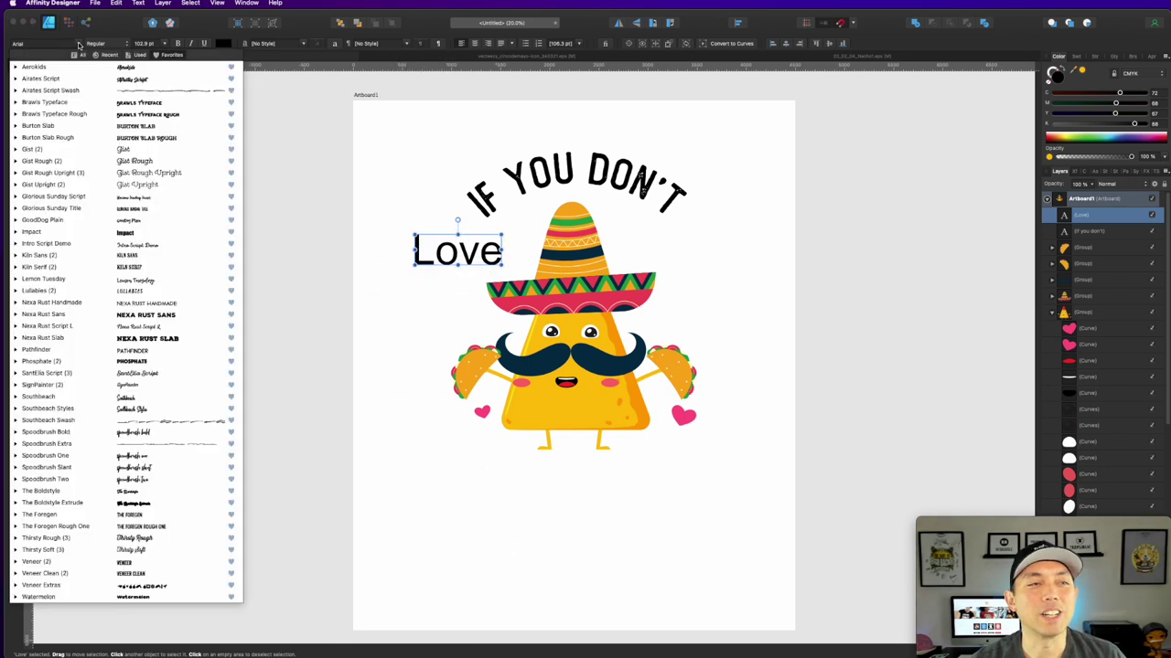
click(151, 526)
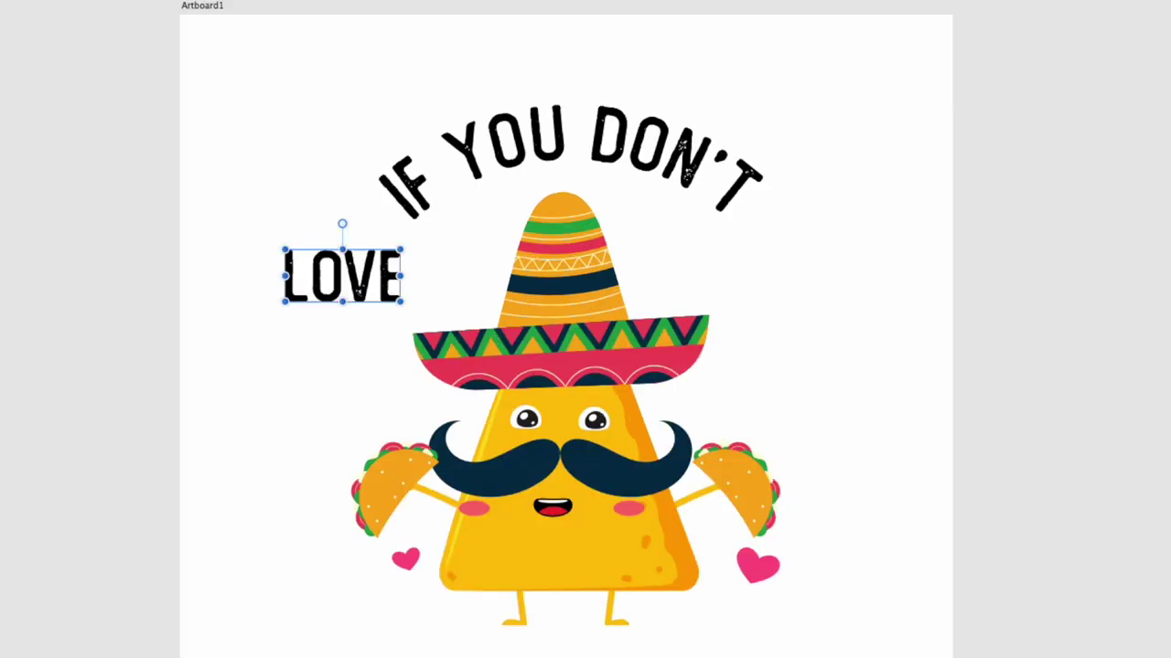
- Duplicate LOVE to the sombrero's other side, change the copy to TACOS and position both words close to the hat
drag(332, 282, 716, 275)
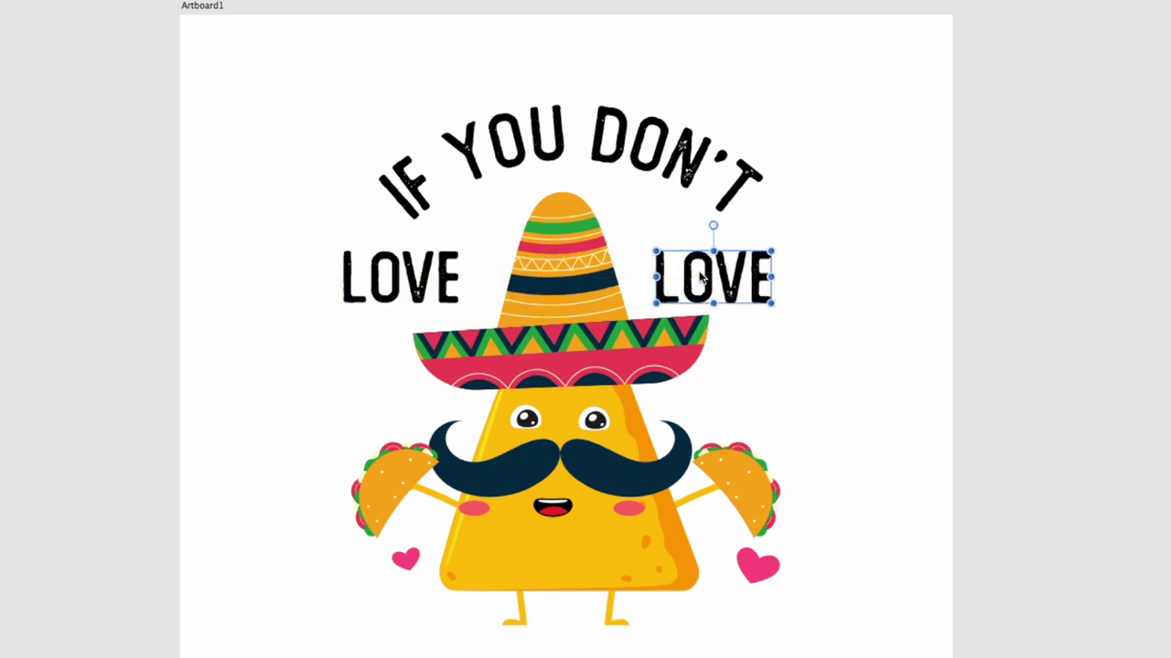
double_click(697, 272)
text(TACOS)
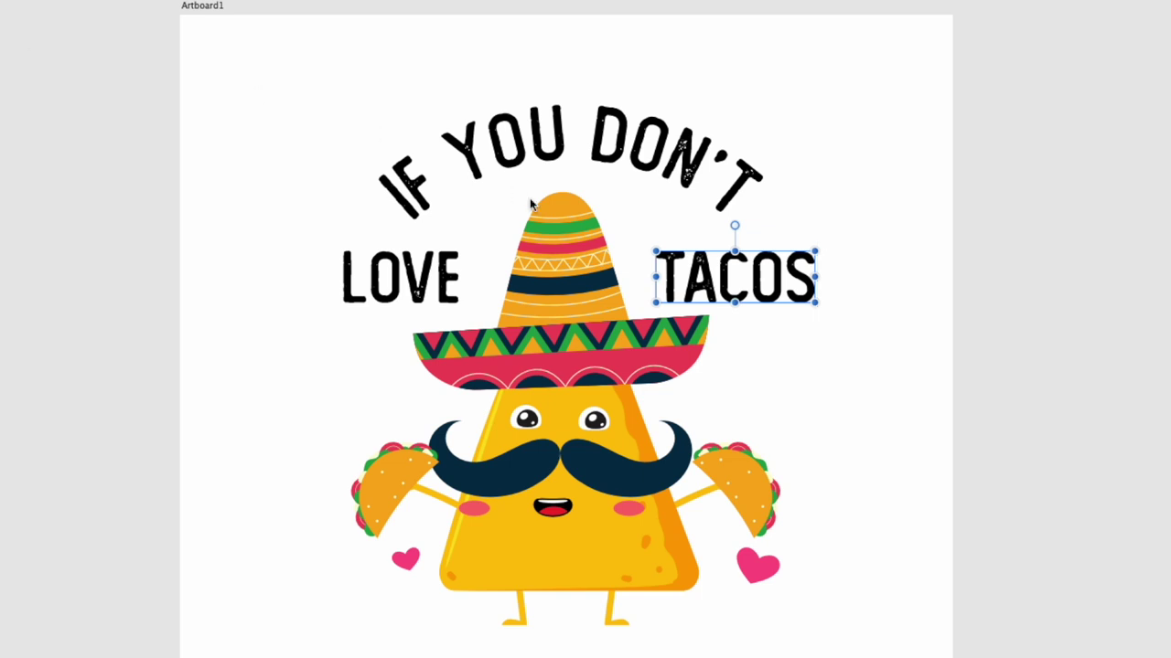
drag(737, 268, 711, 257)
drag(428, 284, 442, 275)
click(893, 381)
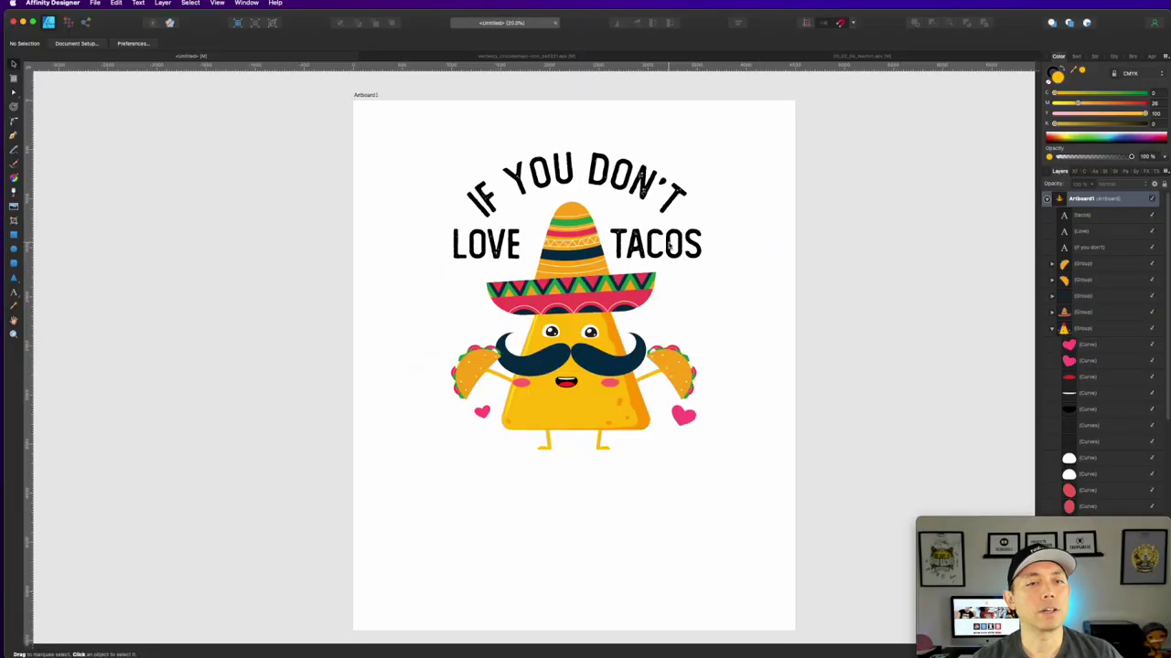
- Duplicate the TACOS text to below the character's feet and change the copy to "I AM"
drag(671, 245, 490, 490)
double_click(490, 490)
text(I AM)
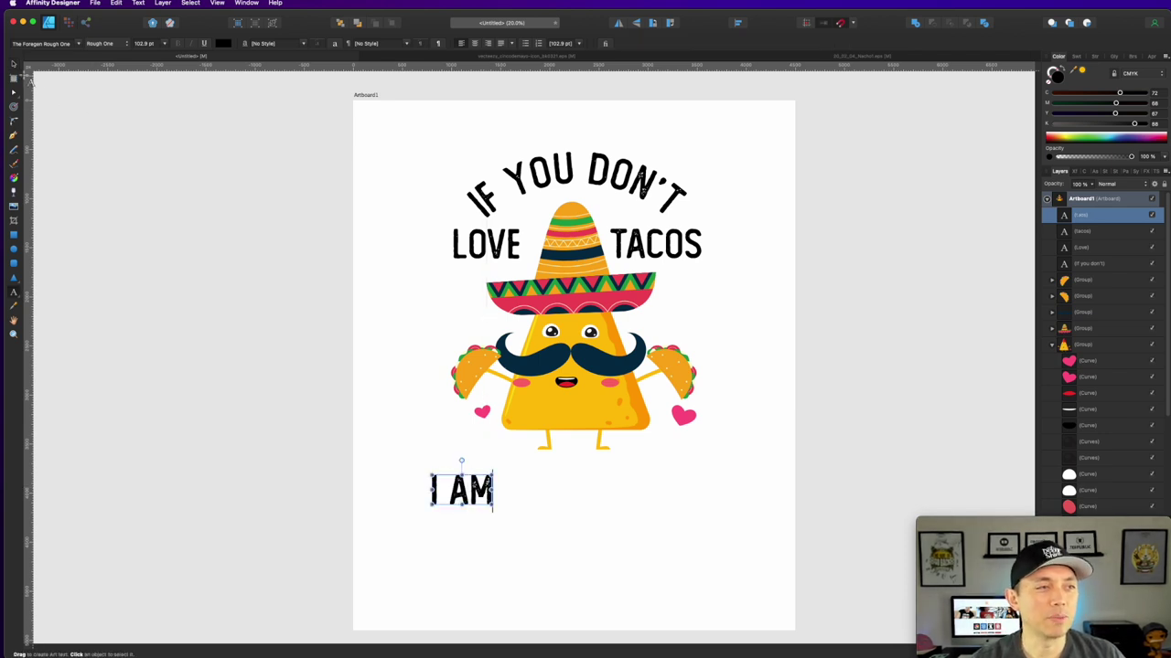
click(14, 67)
- Duplicate the "I AM" text along the same line and change the copy to NACHO
drag(466, 491, 568, 491)
double_click(569, 490)
text(NA)
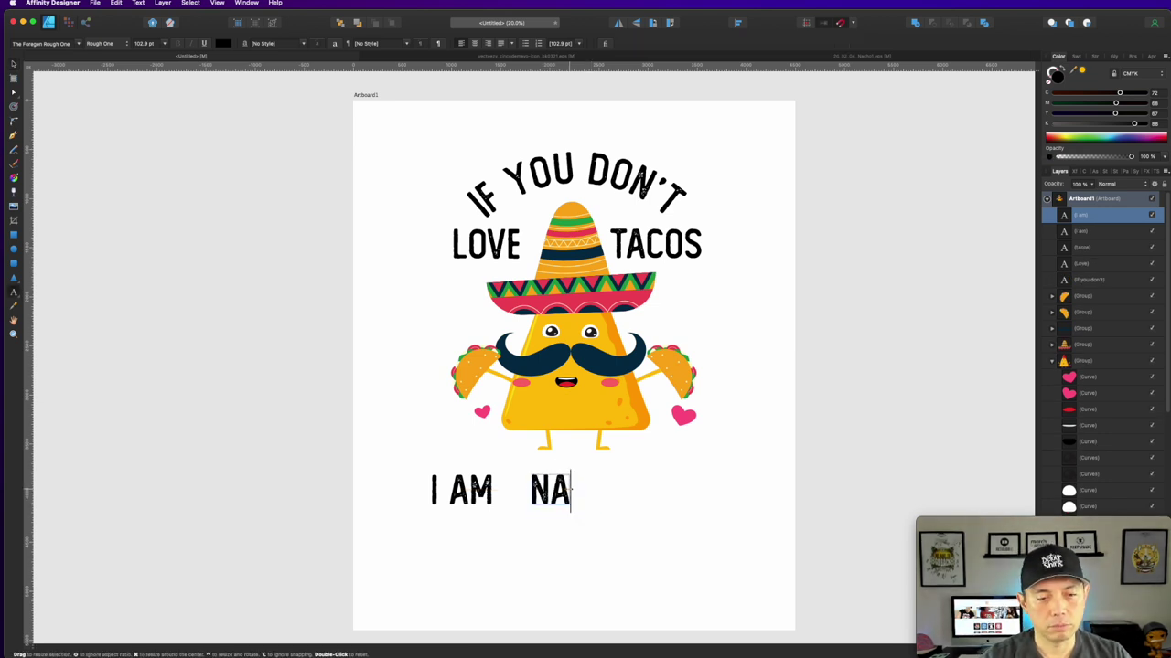
text(CHO)
key(Escape)
click(14, 63)
- Duplicate the NACHO text to its right on the same line and change the copy to TYPE
drag(618, 492, 726, 492)
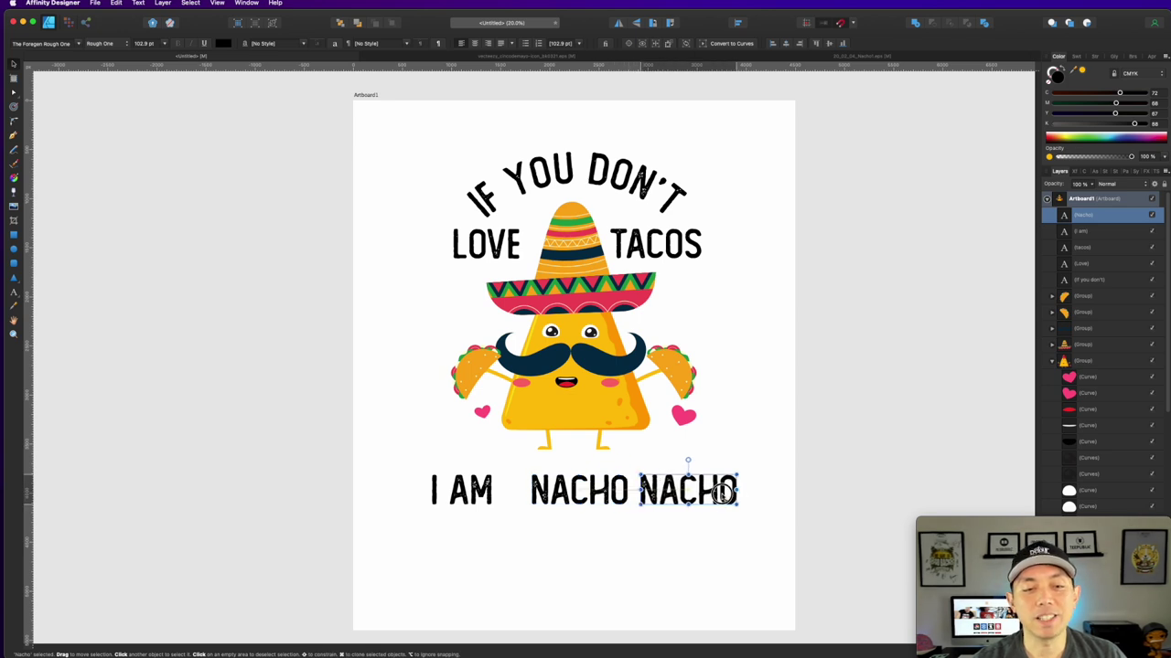
double_click(692, 492)
text(TYPE)
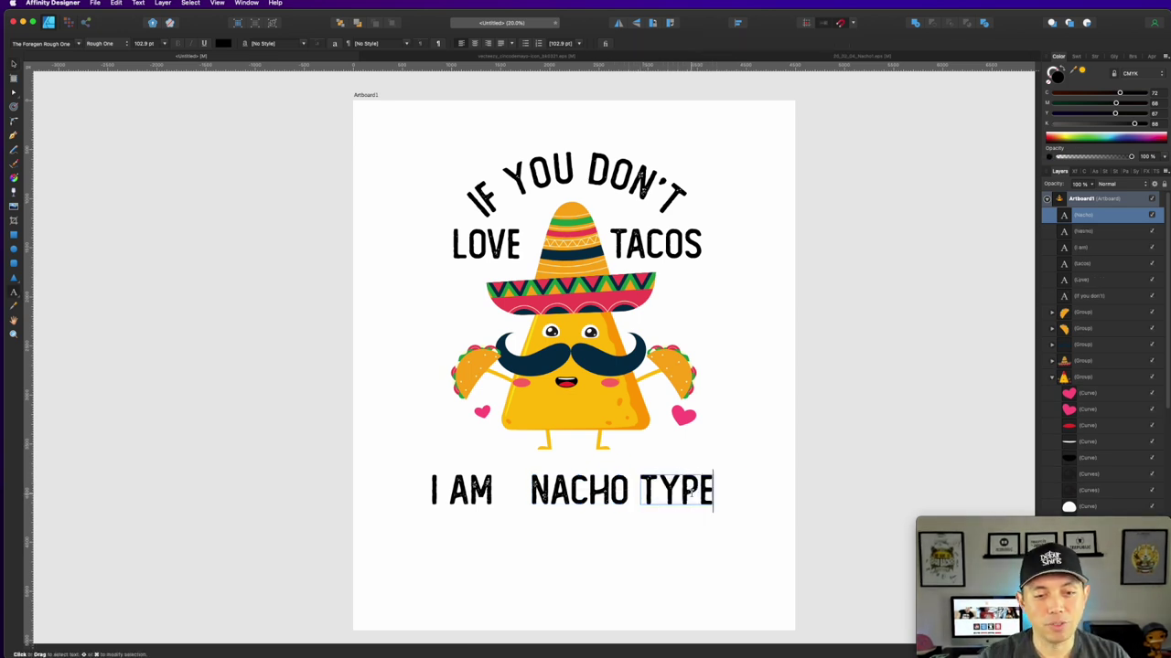
- Change the font of NACHO to Veneer and re-enter the word in capitals
double_click(580, 492)
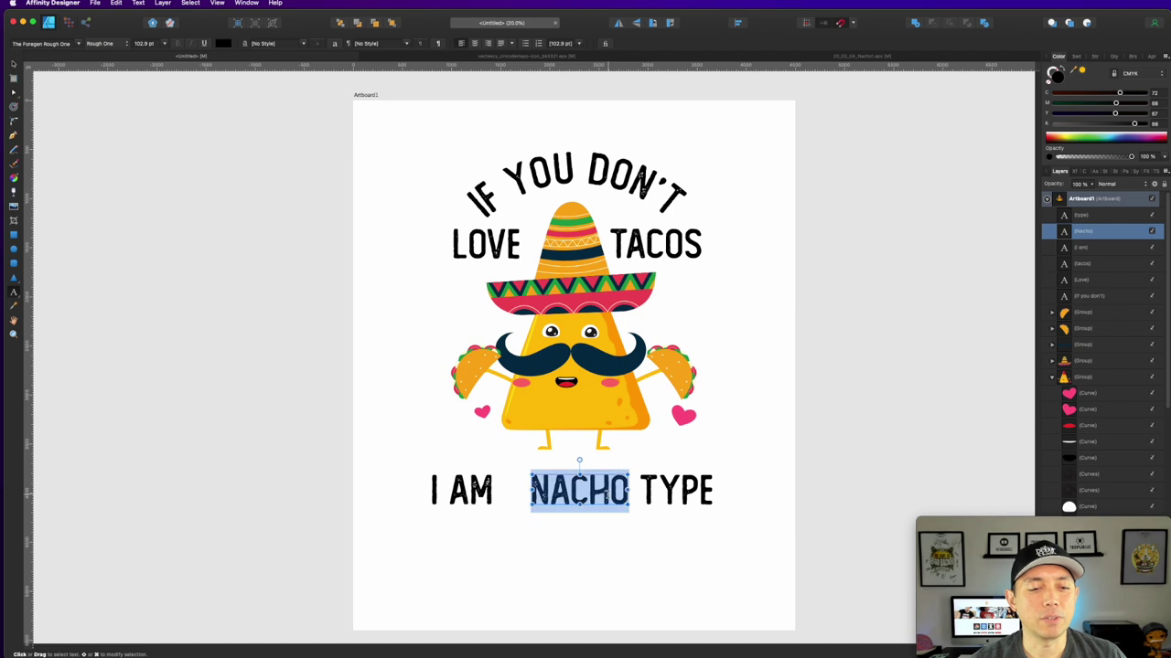
click(80, 45)
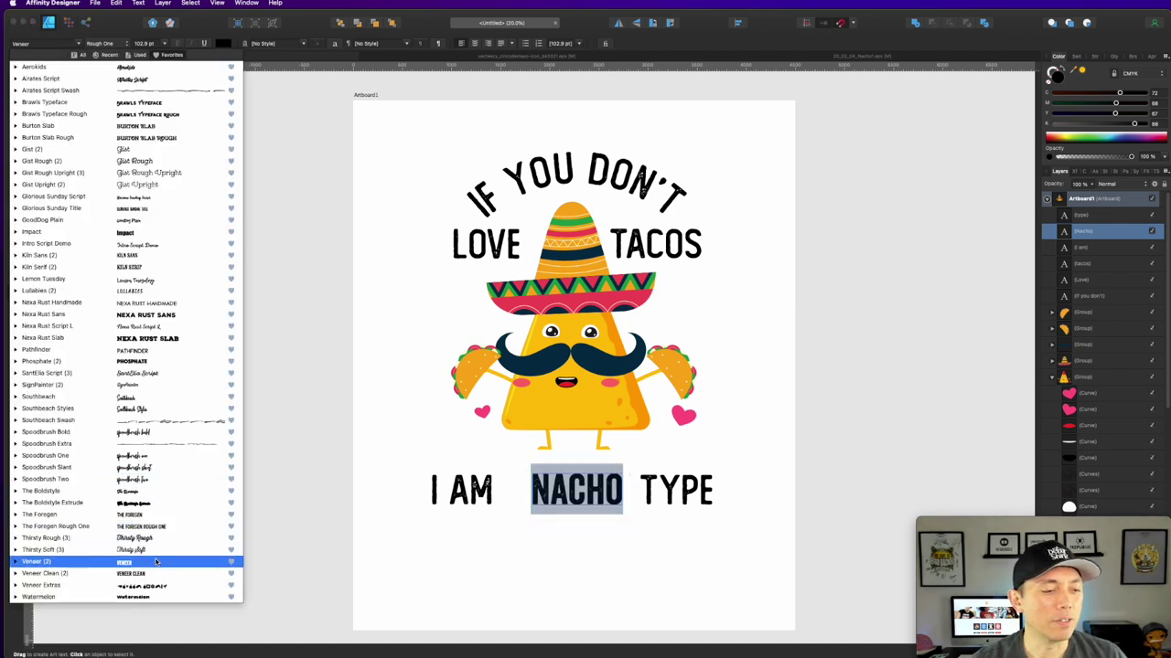
click(167, 530)
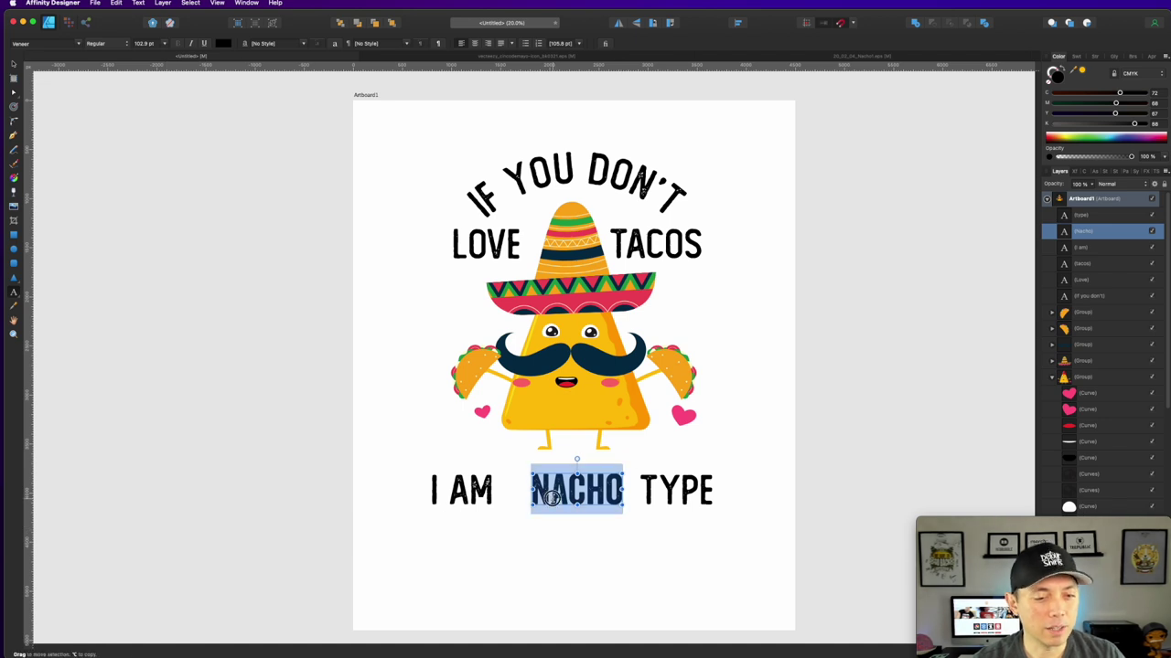
key(super+a)
text(NACHO)
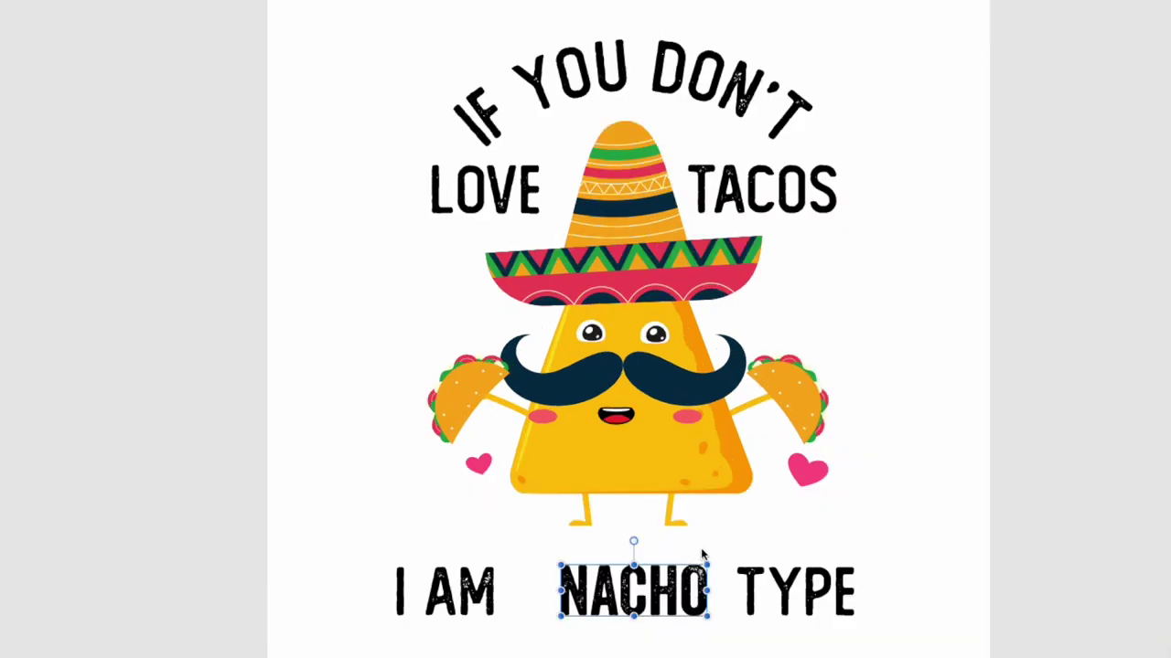
- Enlarge NACHO and move "I AM" and TYPE close to either side of it, vertically centred on the larger word
drag(560, 565, 501, 545)
drag(655, 607, 674, 606)
click(812, 594)
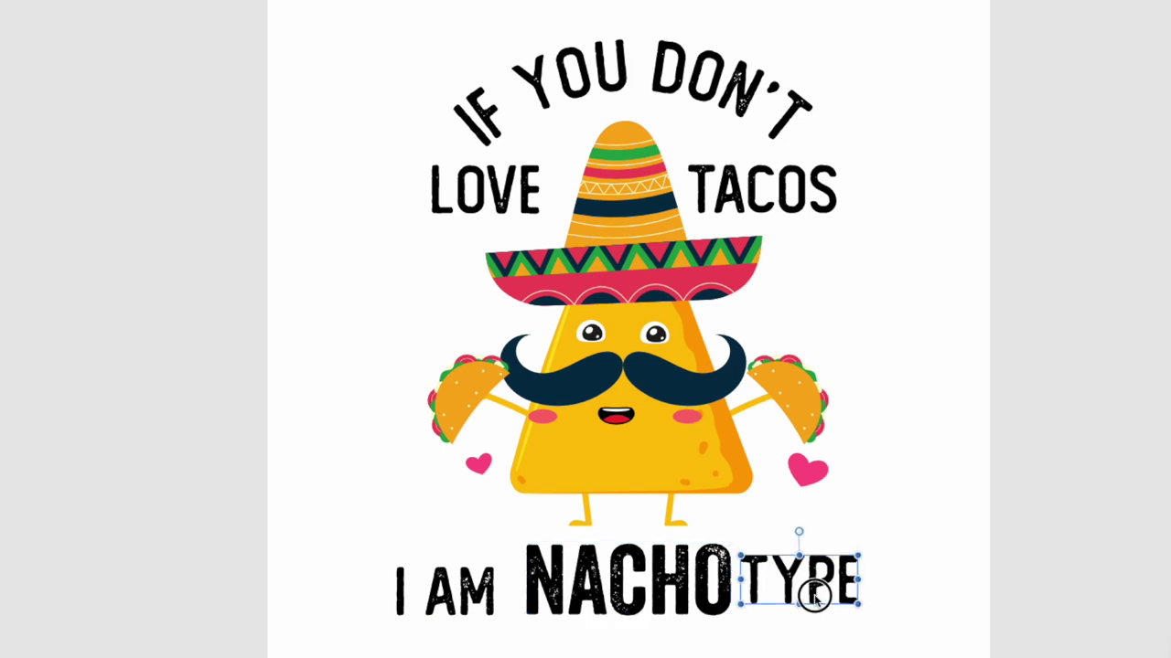
drag(446, 593, 482, 585)
click(711, 640)
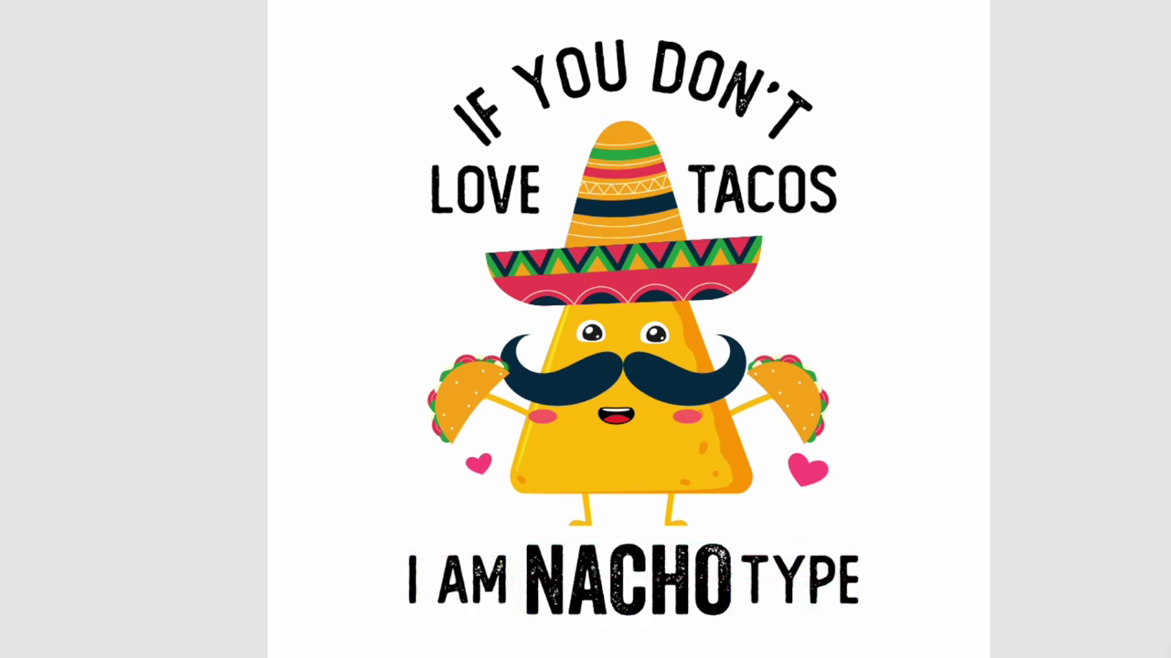
mouse_move(684, 605)
mouse_down()
mouse_move(701, 606)
mouse_move(674, 607)
mouse_move(685, 606)
mouse_up()
click(730, 653)
- Select "I AM", NACHO and TYPE together and shift the whole line slightly left under the character
click(455, 586)
shift+click(586, 603)
shift+click(803, 599)
drag(790, 595, 796, 599)
click(933, 517)
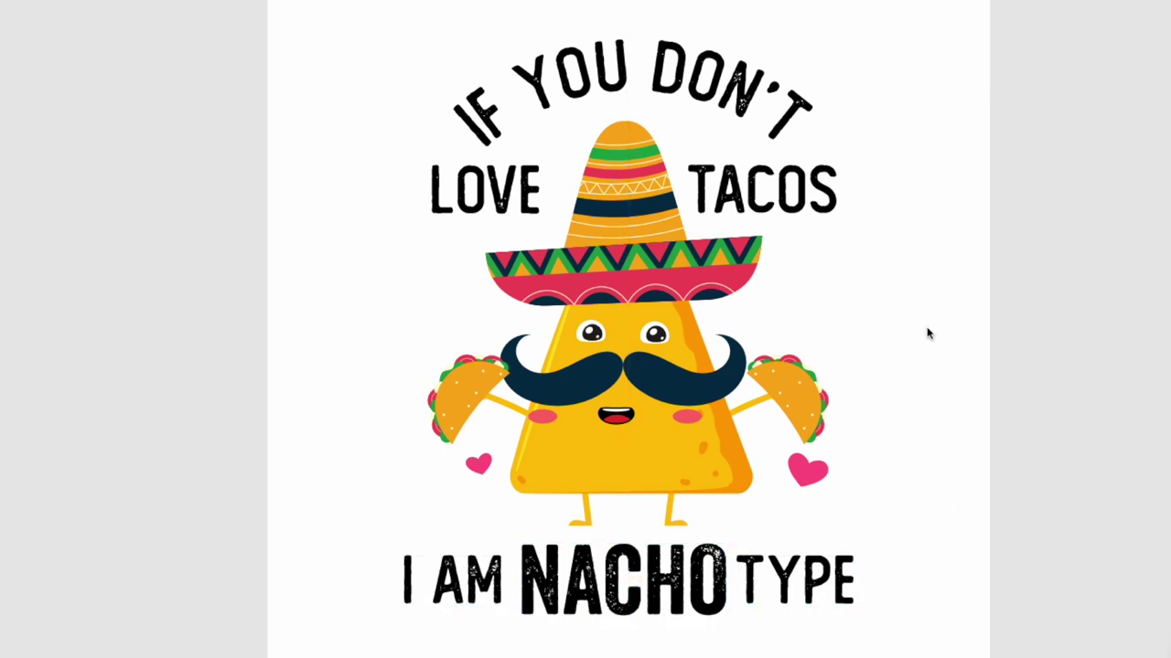
- Shift LOVE and TACOS together slightly to the right
click(490, 195)
shift+click(809, 203)
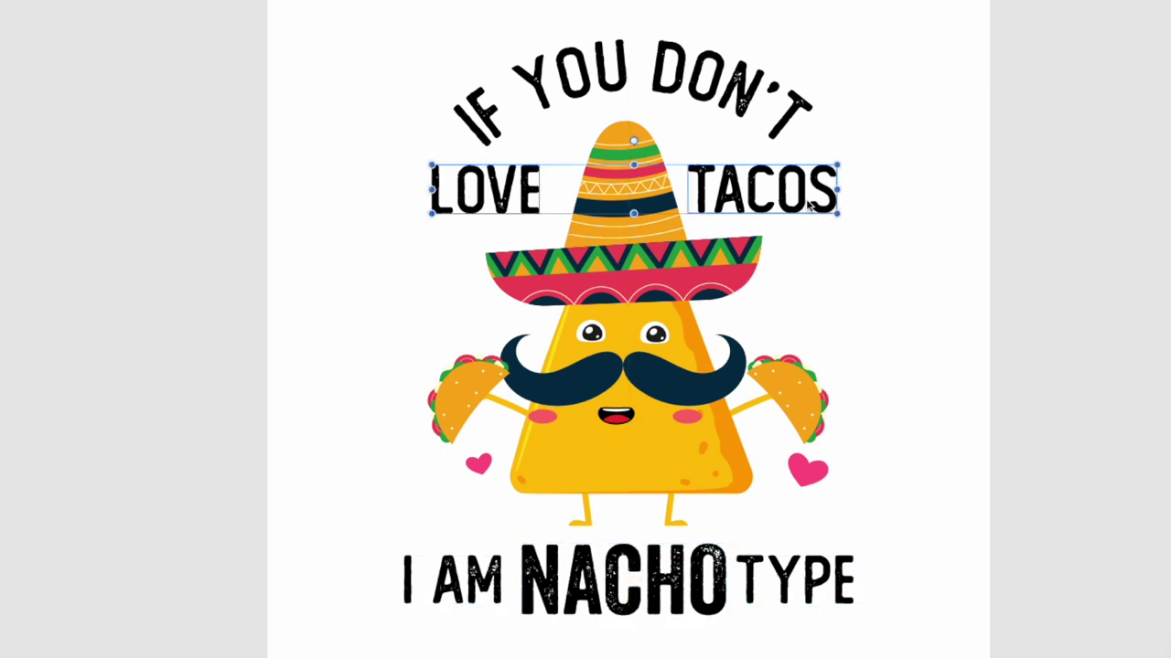
drag(810, 203, 813, 205)
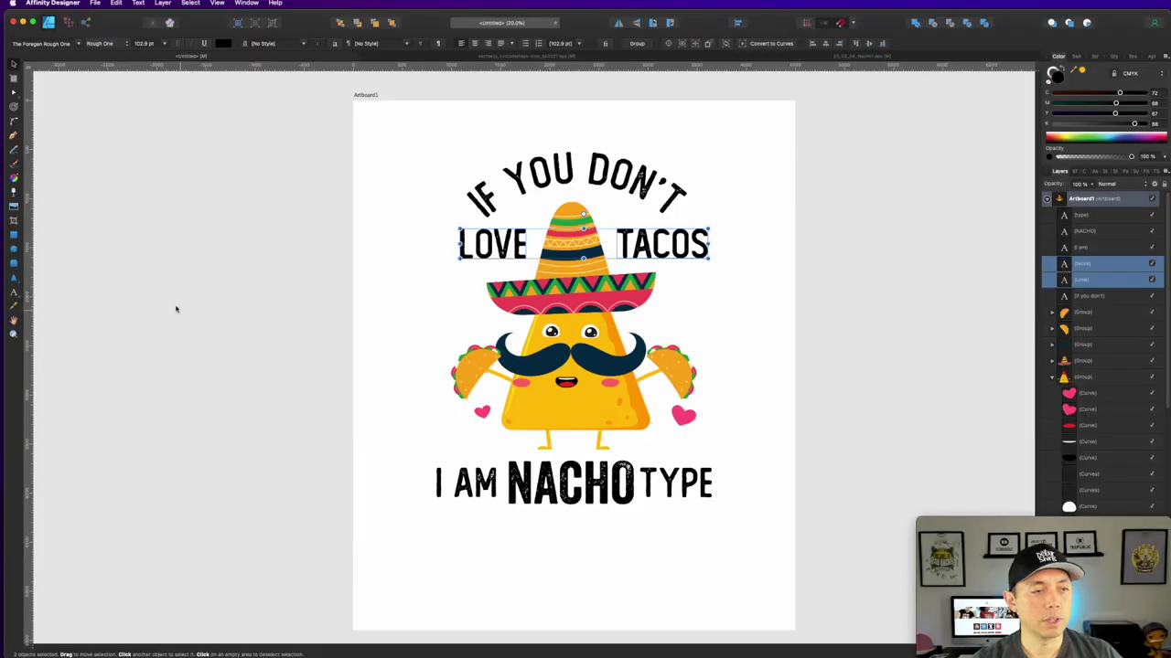
- Place vertical guides at both outer ends of the "I AM NACHO TYPE" line and centre LOVE and TACOS between them
drag(29, 273, 437, 377)
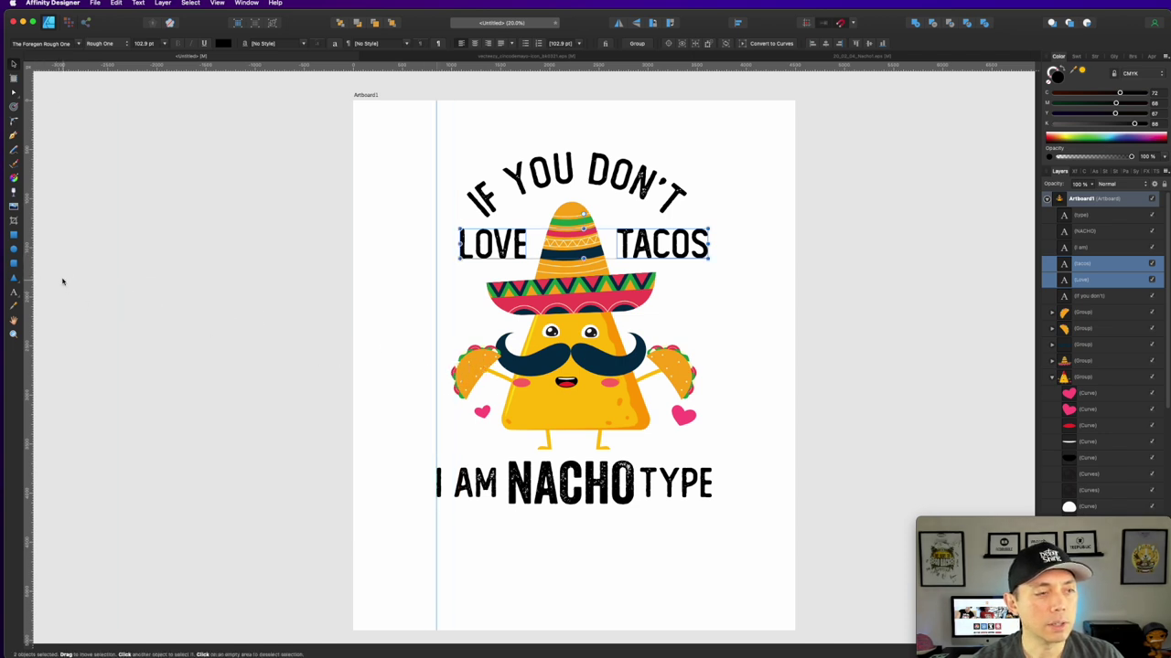
drag(31, 256, 711, 358)
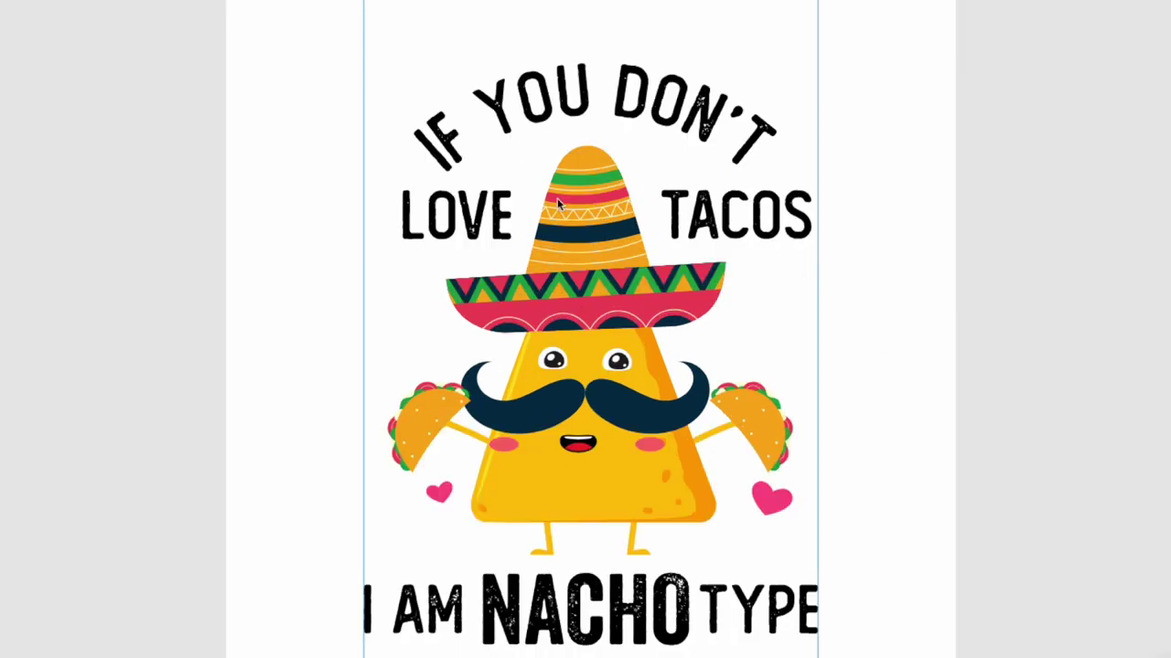
click(483, 215)
shift+click(772, 227)
drag(773, 225, 758, 224)
click(908, 201)
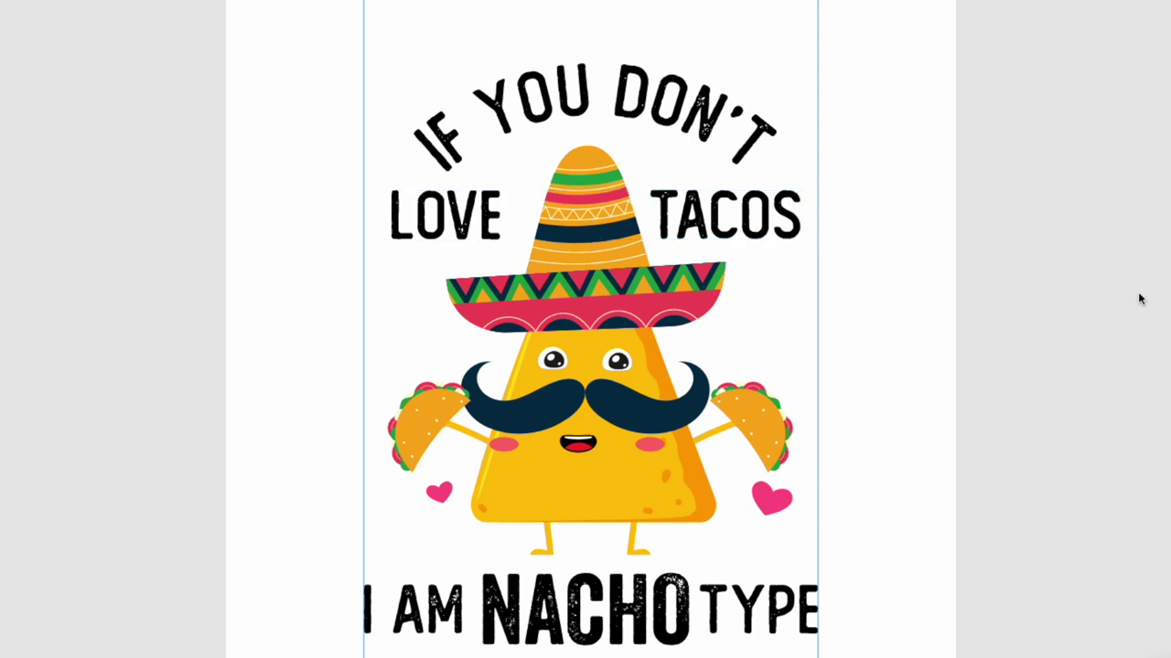
- Move the sombrero slightly left and rotate it a little further counter-clockwise on the character's head
click(582, 213)
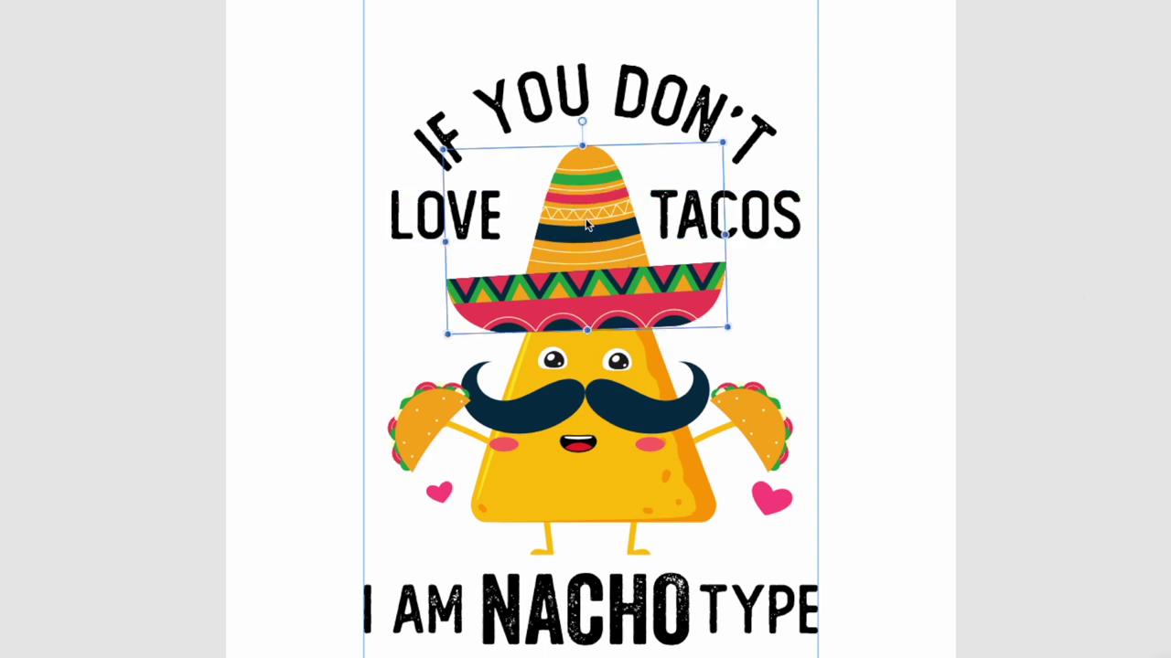
drag(582, 212, 576, 224)
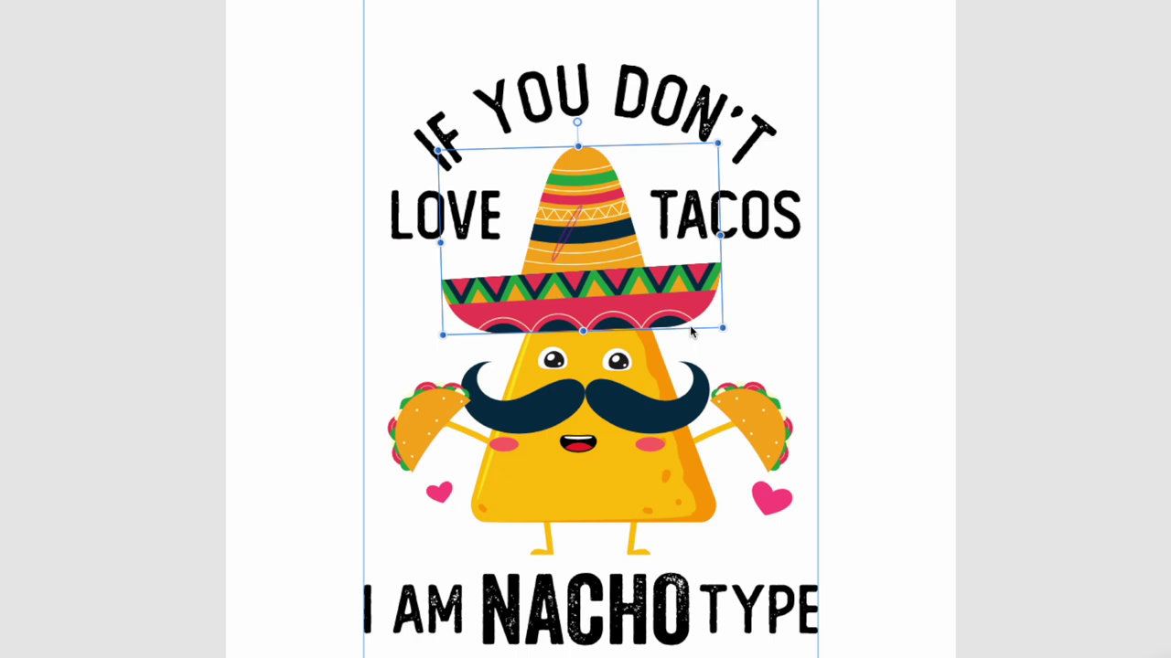
drag(734, 332, 737, 329)
click(988, 360)
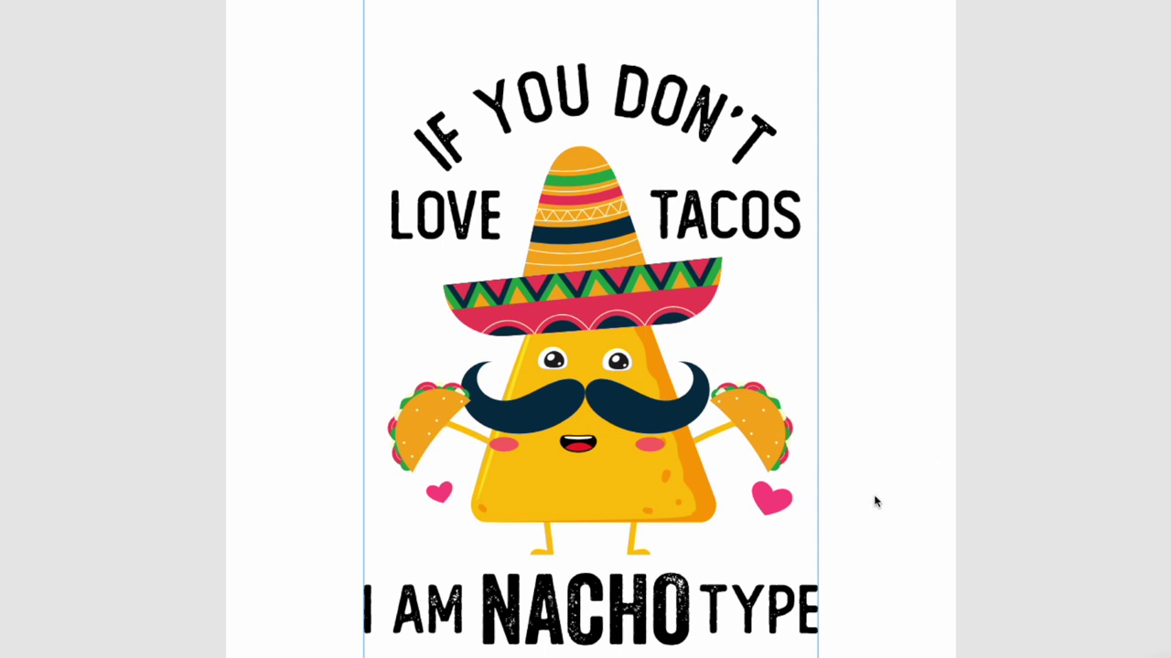
- Enlarge LOVE and TACOS so that their outer edges reach the two vertical guides
click(774, 502)
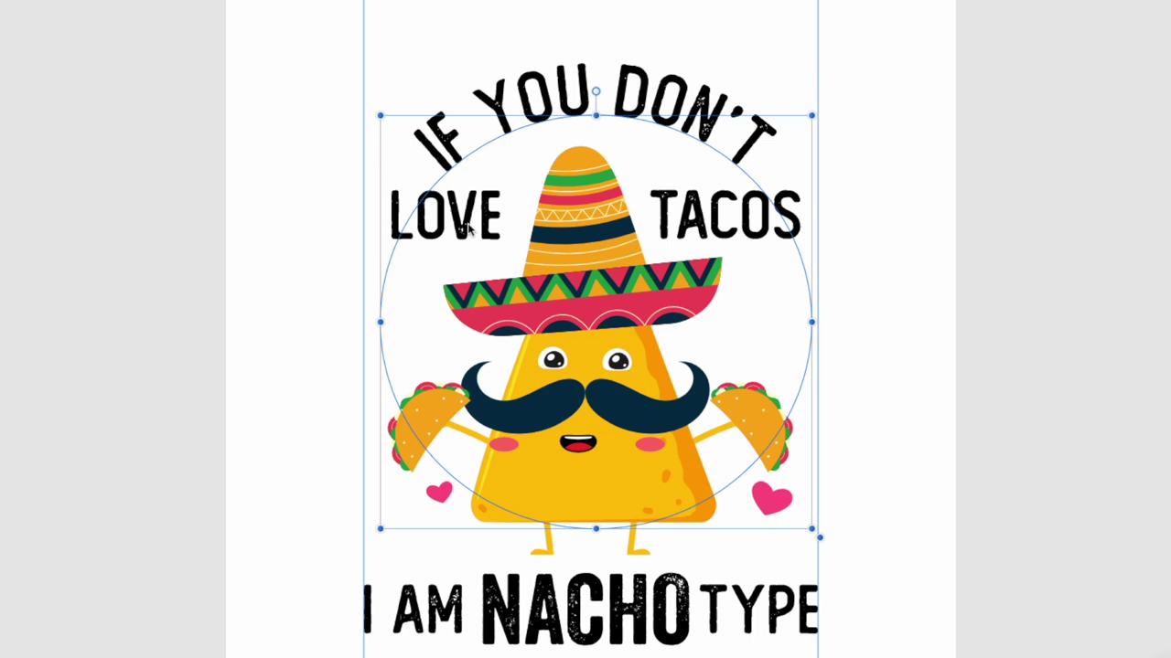
click(437, 240)
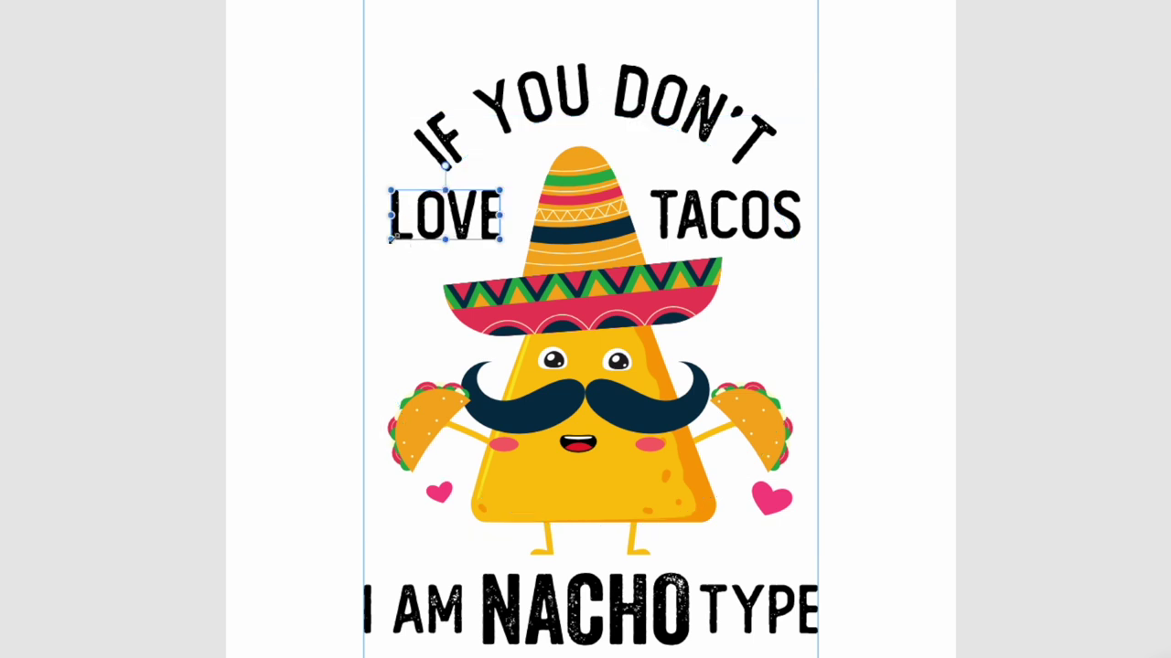
drag(389, 239, 364, 252)
click(771, 243)
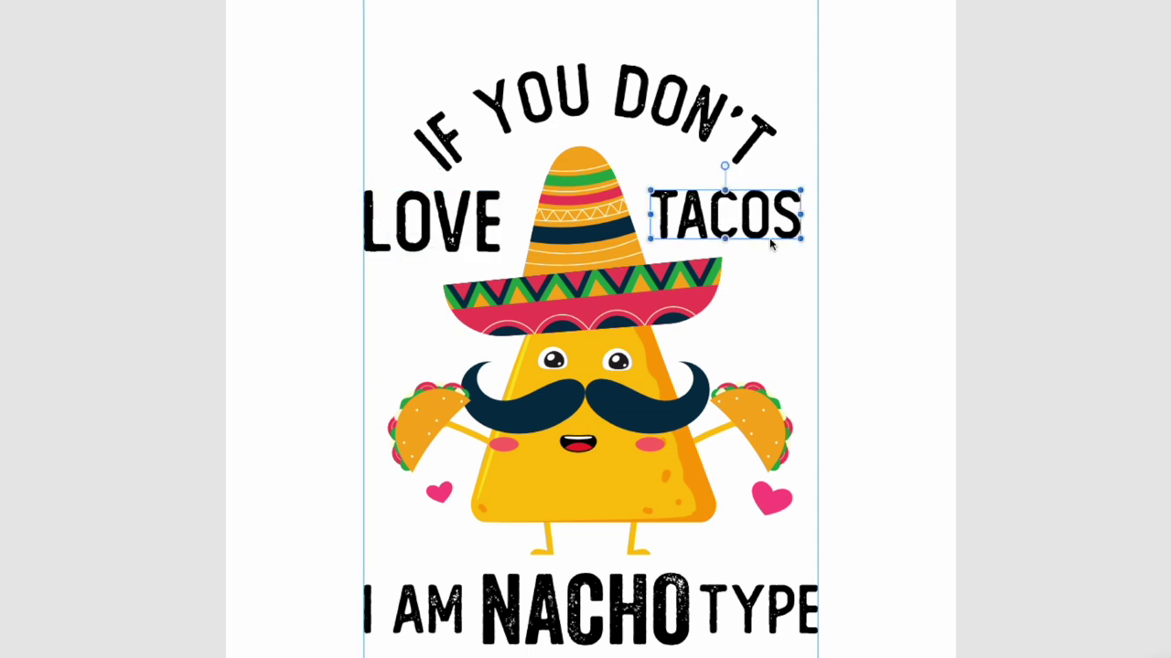
drag(801, 238, 819, 245)
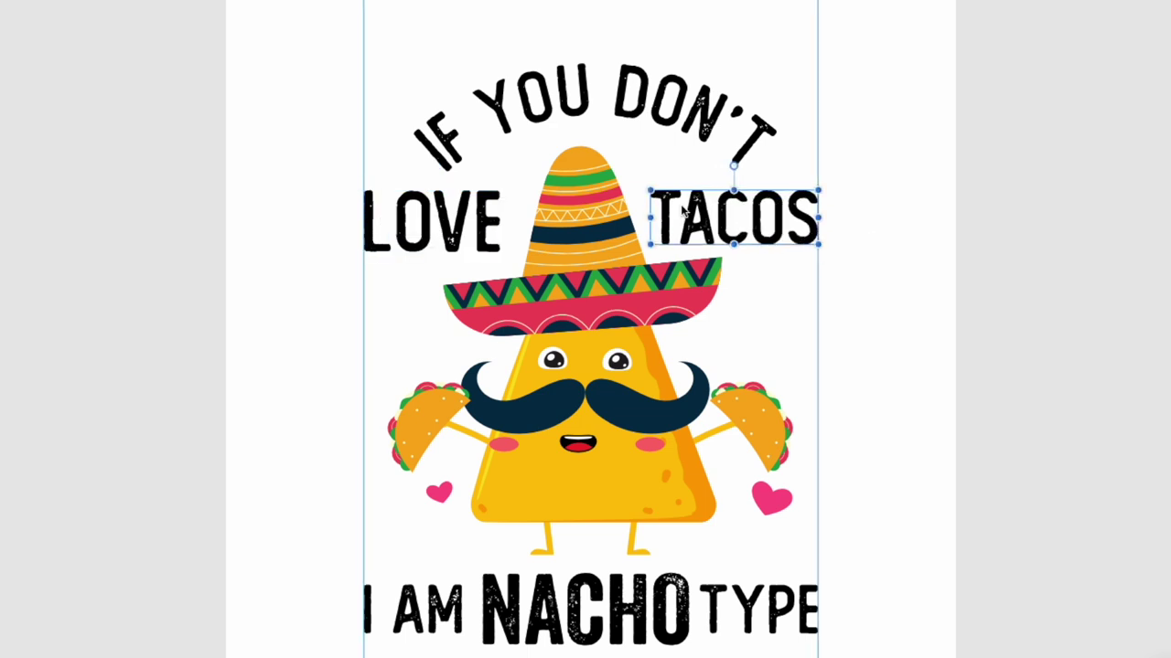
drag(649, 190, 643, 188)
click(885, 166)
- Tighten the kerning between individual letters and words in the arched "IF YOU DON'T" text
click(573, 90)
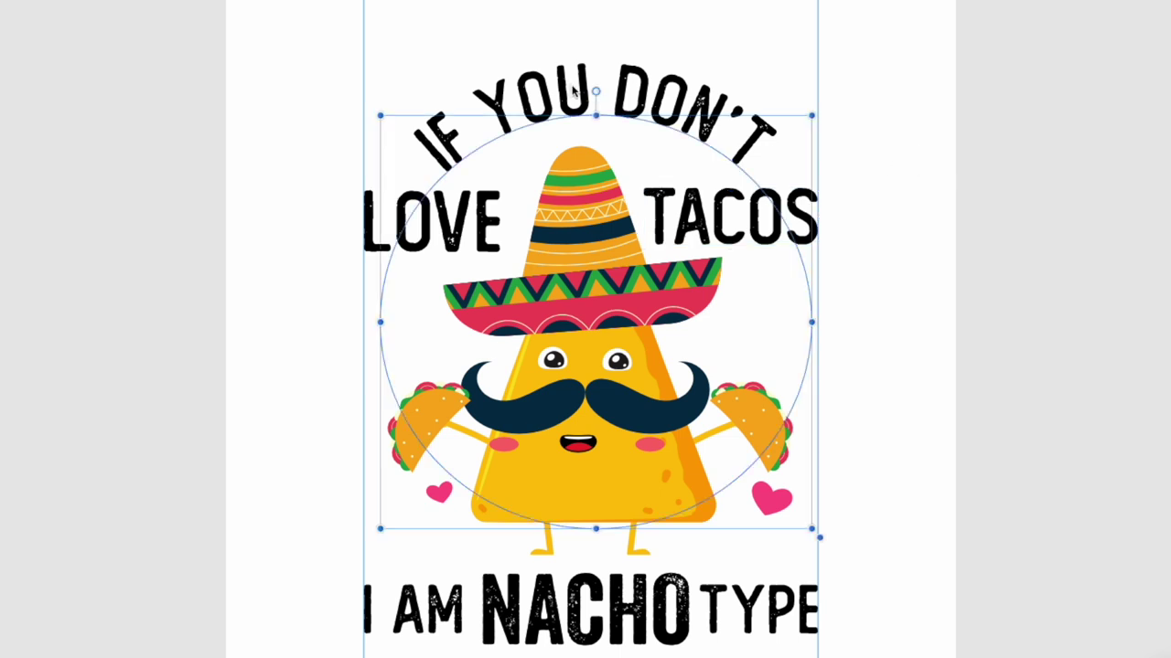
double_click(559, 92)
click(557, 92)
key(Left)
key(alt+Left)
key(alt+Left)
key(alt+Left)
key(Left)
key(Left)
key(Left)
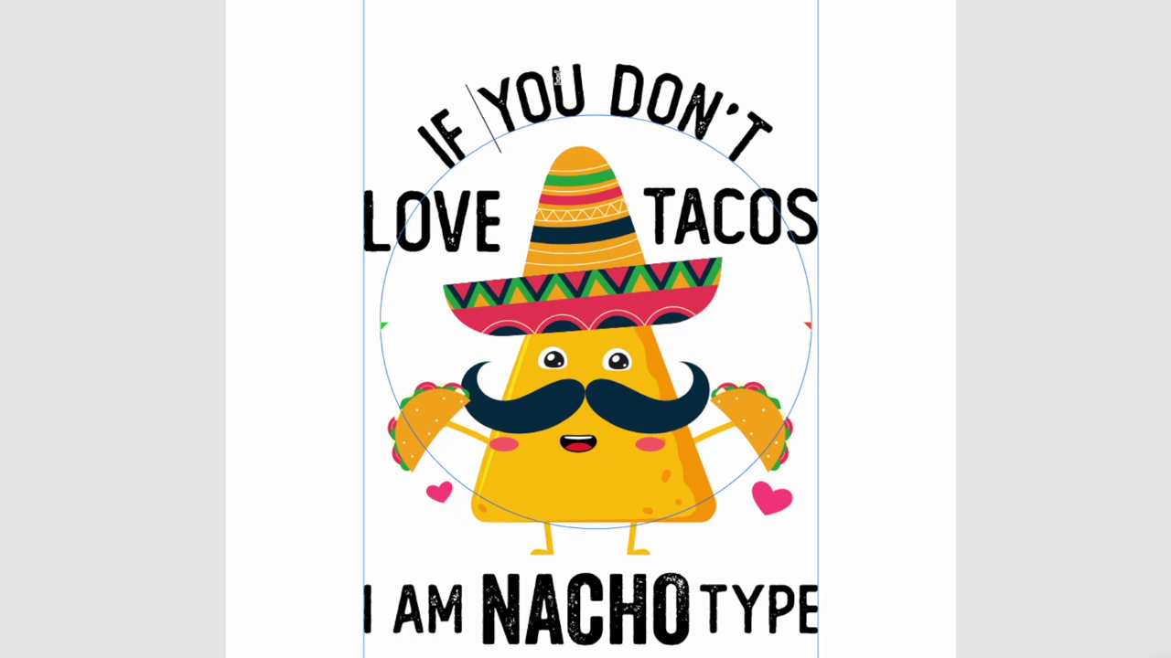
key(Right)
key(Right)
key(Right)
key(Right)
key(Right)
key(Right)
key(Right)
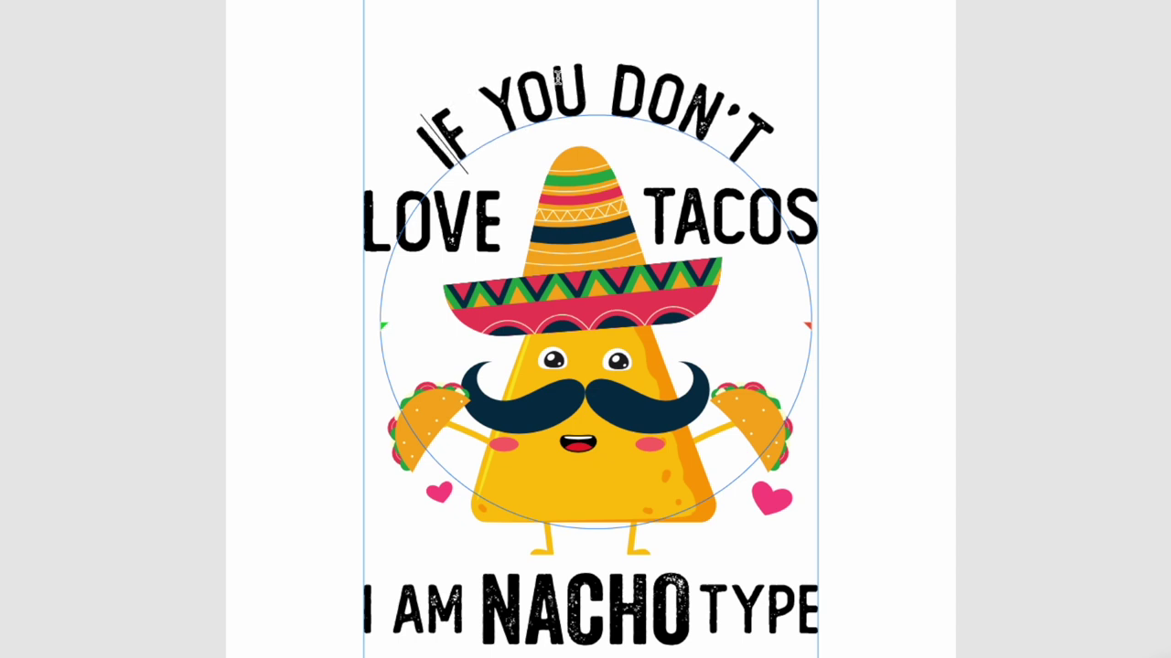
key(Right)
key(alt+Left)
key(alt+Left)
key(Right)
key(alt+Left)
key(alt+Left)
key(Right)
key(Right)
key(alt+Left)
key(alt+Left)
key(alt+Left)
key(alt+Left)
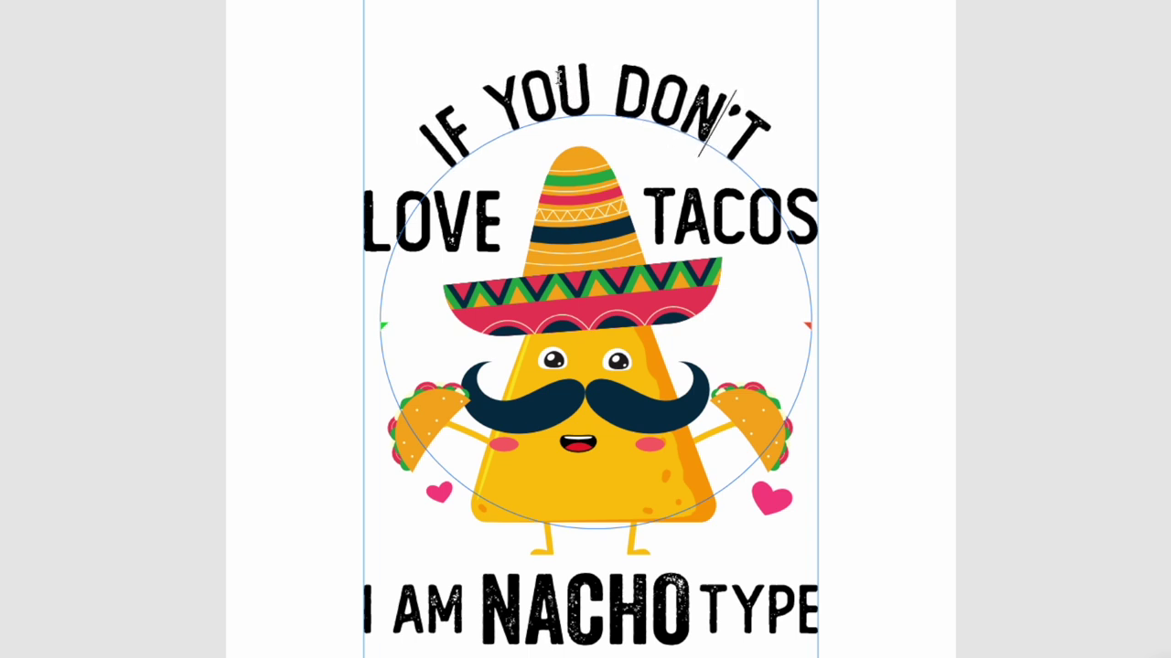
key(Escape)
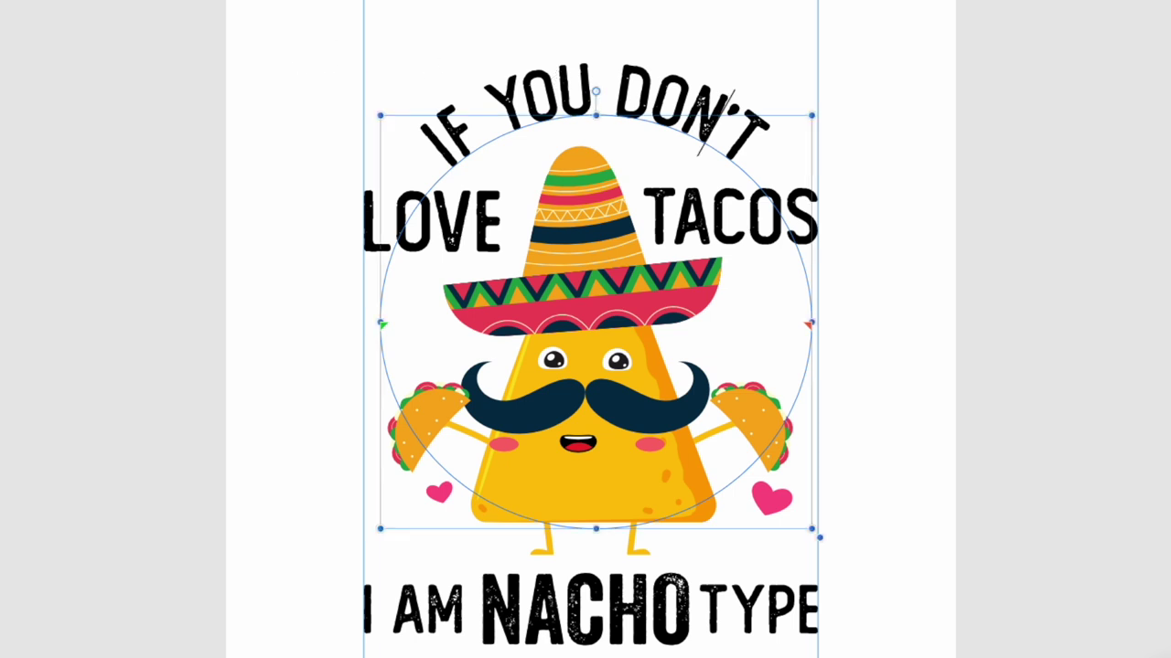
click(803, 643)
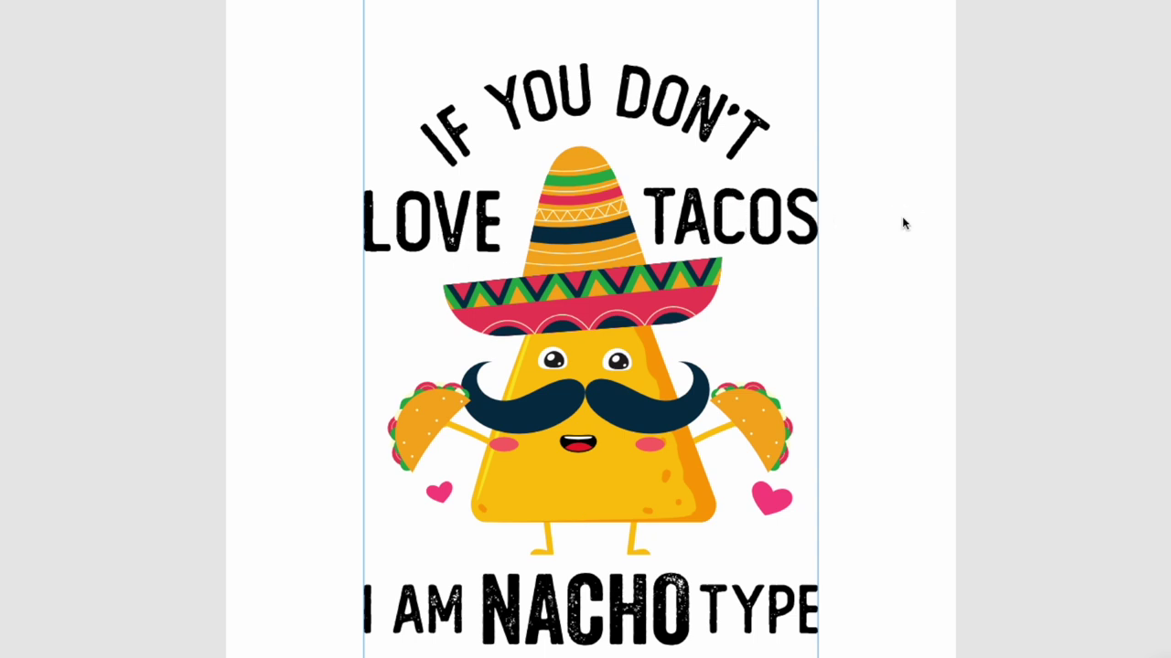
- Select the entire design and move it down to the middle of the artboard
drag(263, 63, 895, 657)
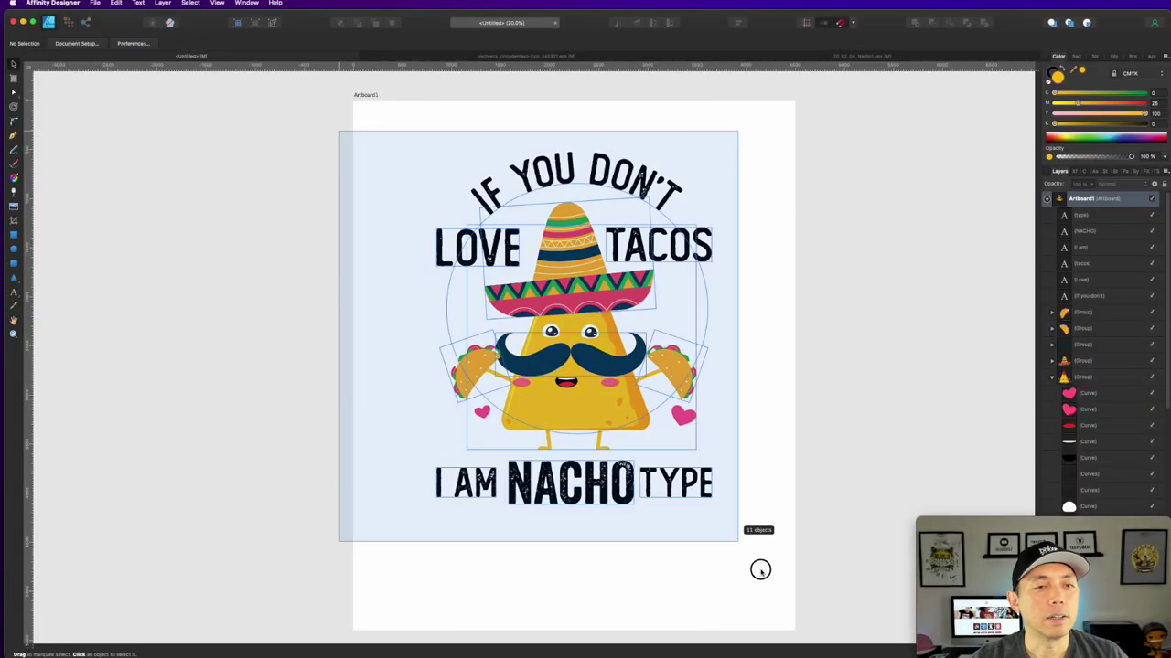
drag(608, 286, 608, 307)
click(799, 308)
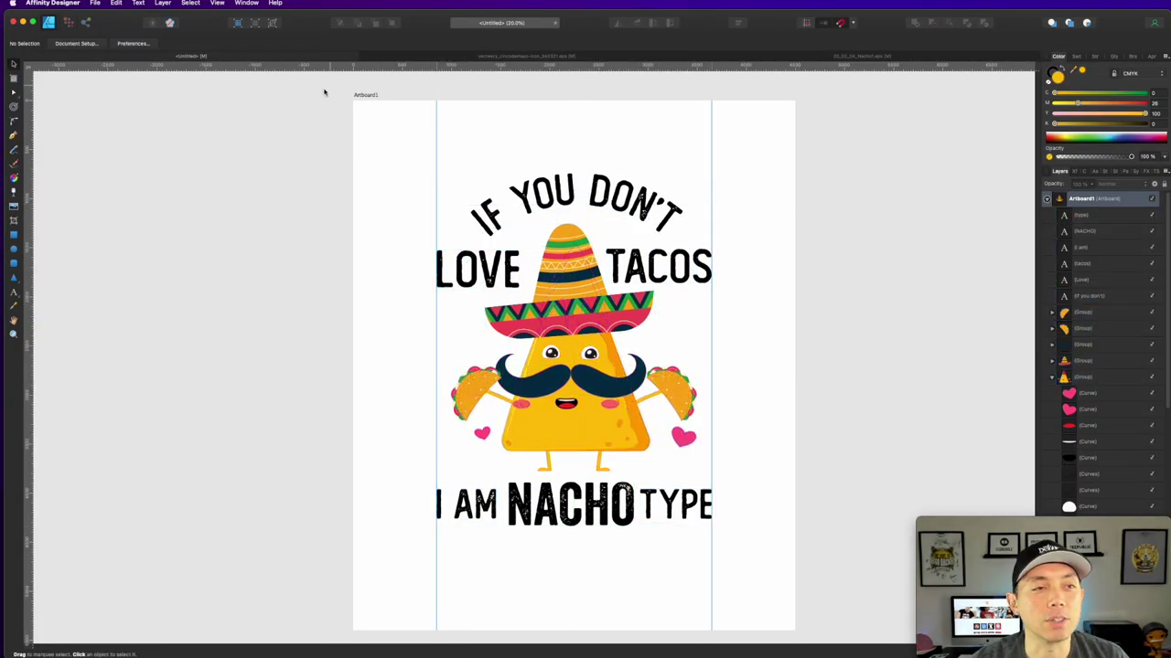
- Fill the artboard background with near-black, CMYK 0, 100, 100, 100
click(366, 95)
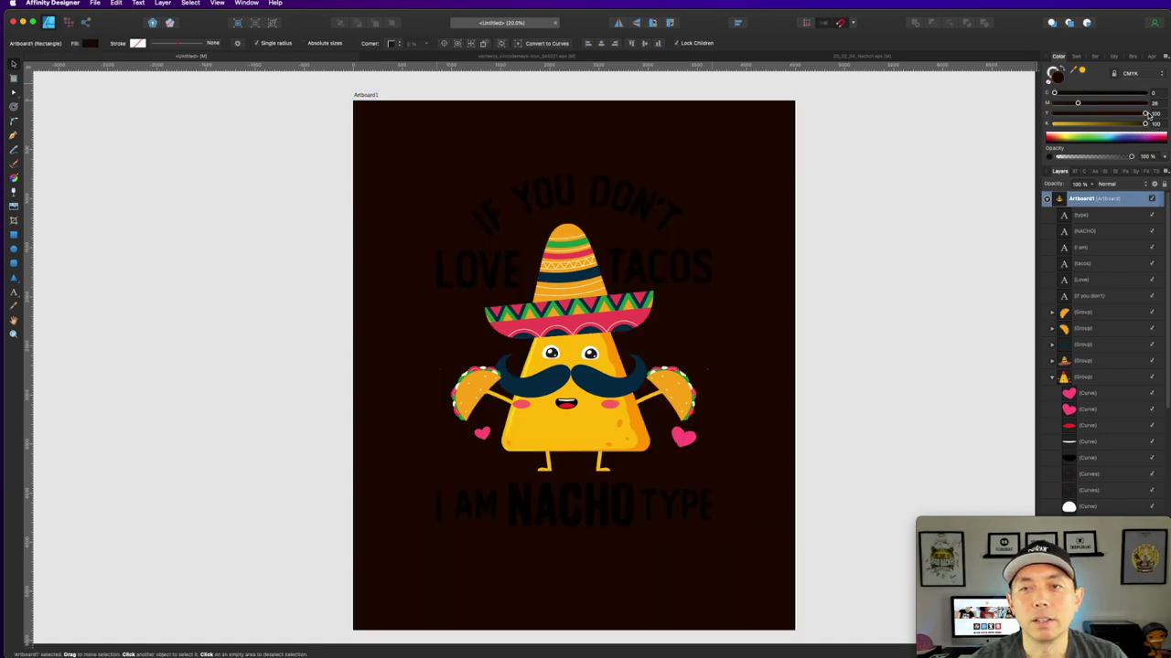
click(1145, 123)
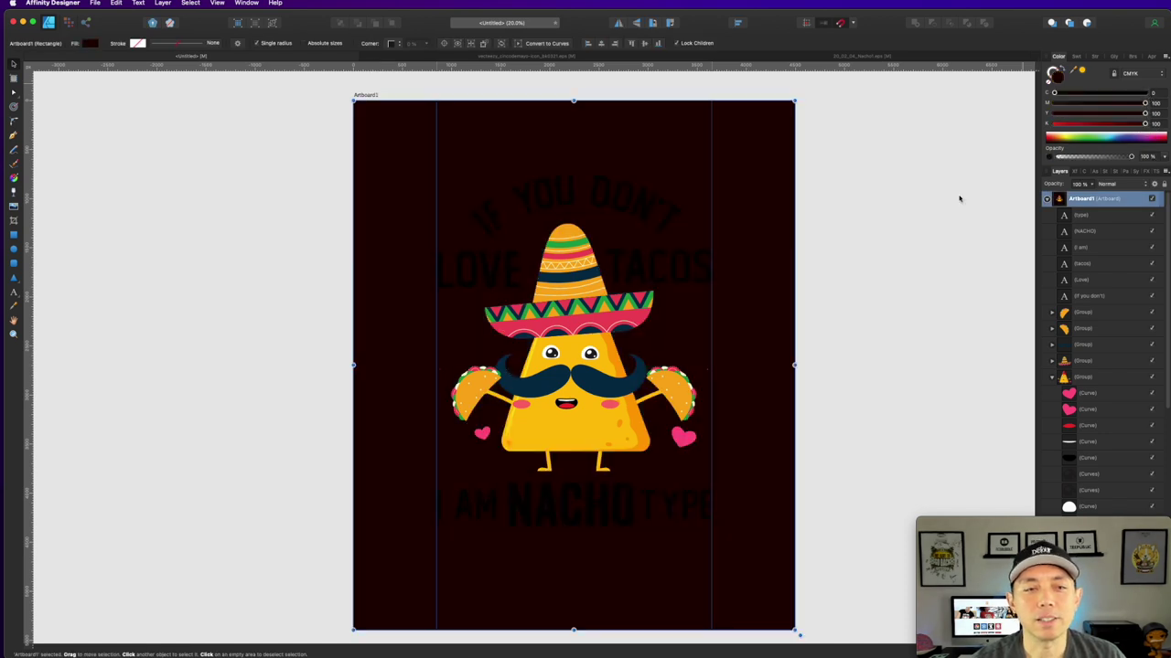
- Recolour LOVE, TACOS and the arched "IF YOU DON'T" text with the sampled yellow
click(663, 267)
shift+click(500, 272)
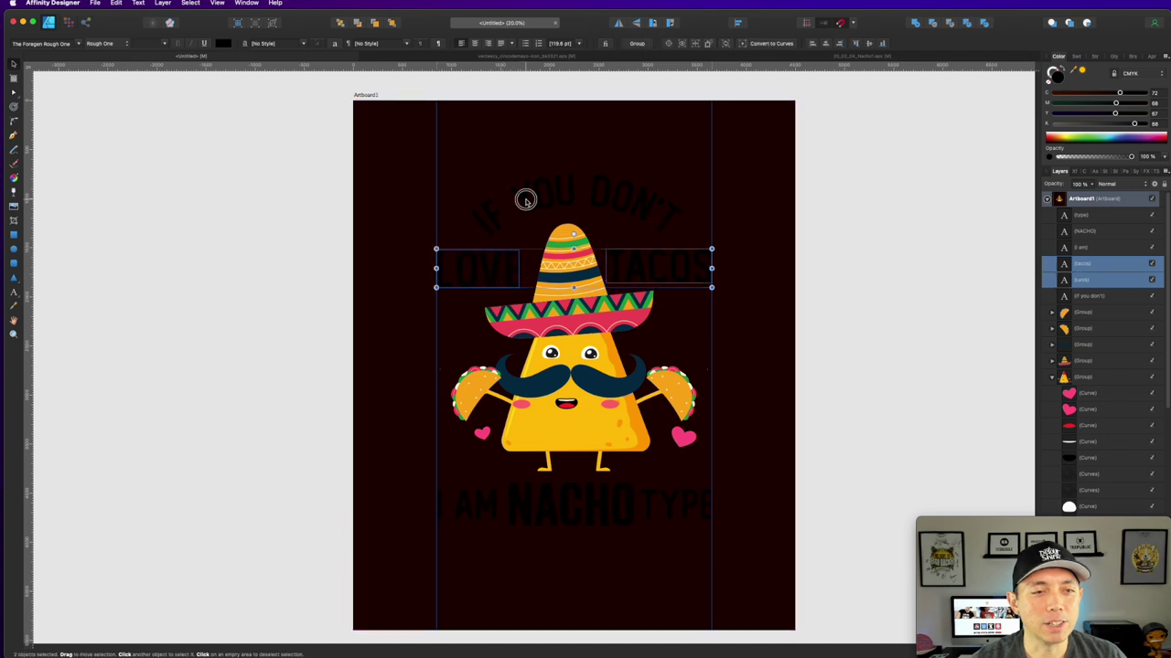
shift+click(528, 203)
drag(1084, 73, 500, 427)
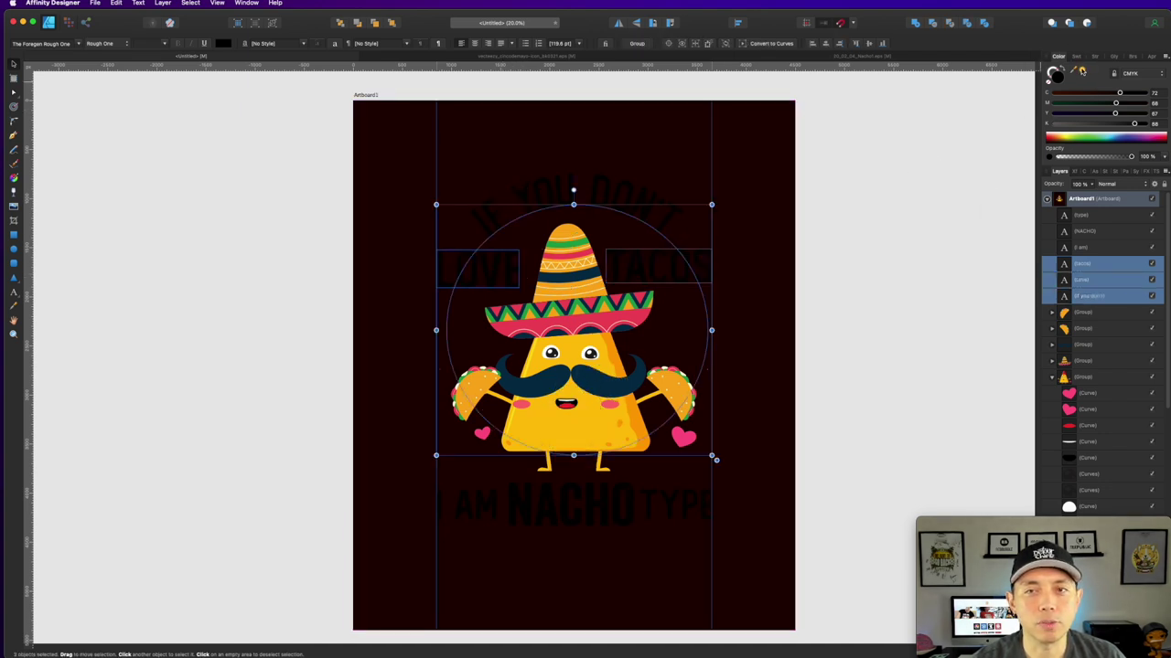
click(1082, 71)
- Recolour "I AM", NACHO and TYPE with the sampled yellow, CMYK 0, 26, 100, 0
click(666, 505)
shift+click(533, 507)
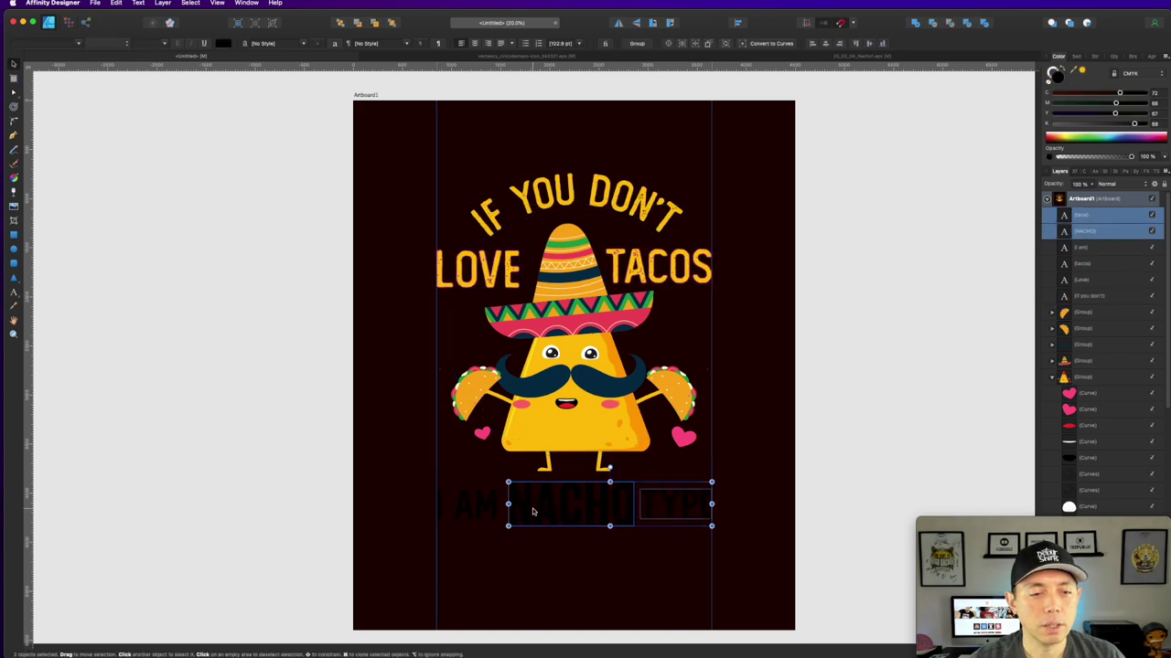
shift+click(467, 504)
click(1084, 71)
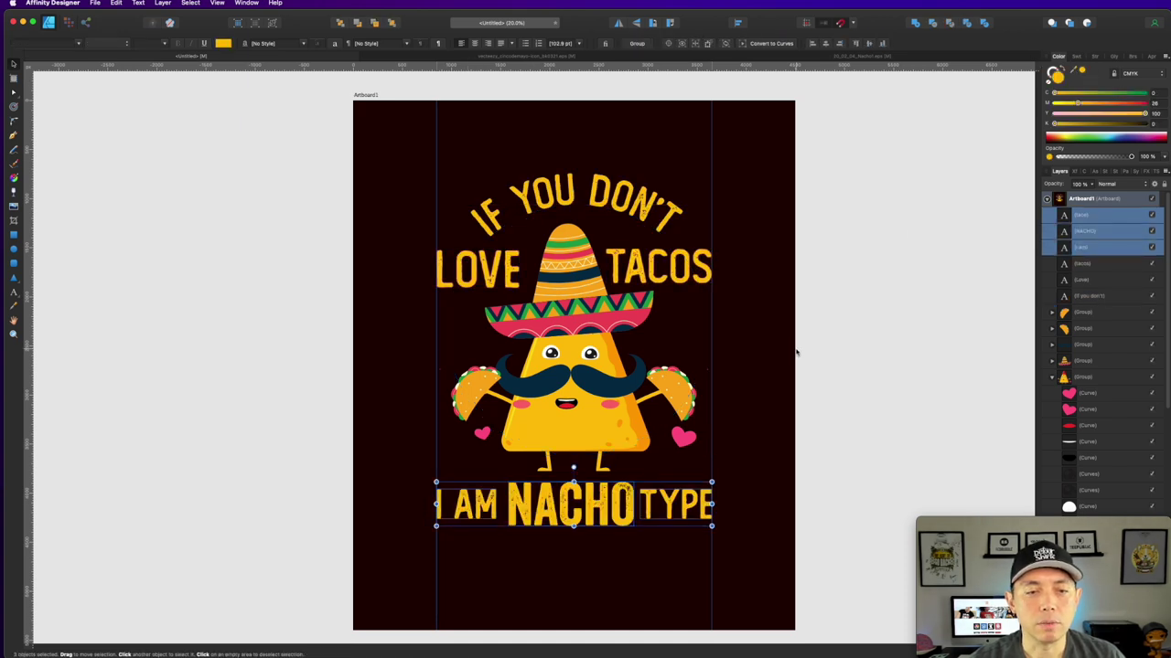
click(864, 336)
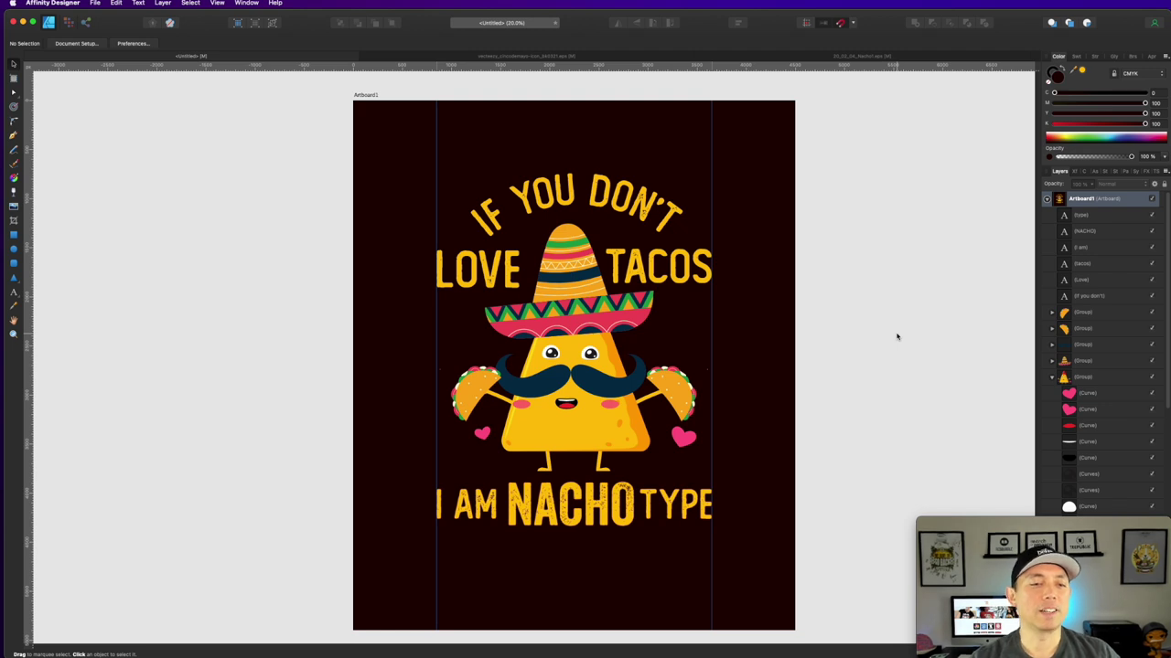
- Duplicate the large heart beneath the left taco, shift the small heart below it, and move the right heart closer to the nacho
click(486, 442)
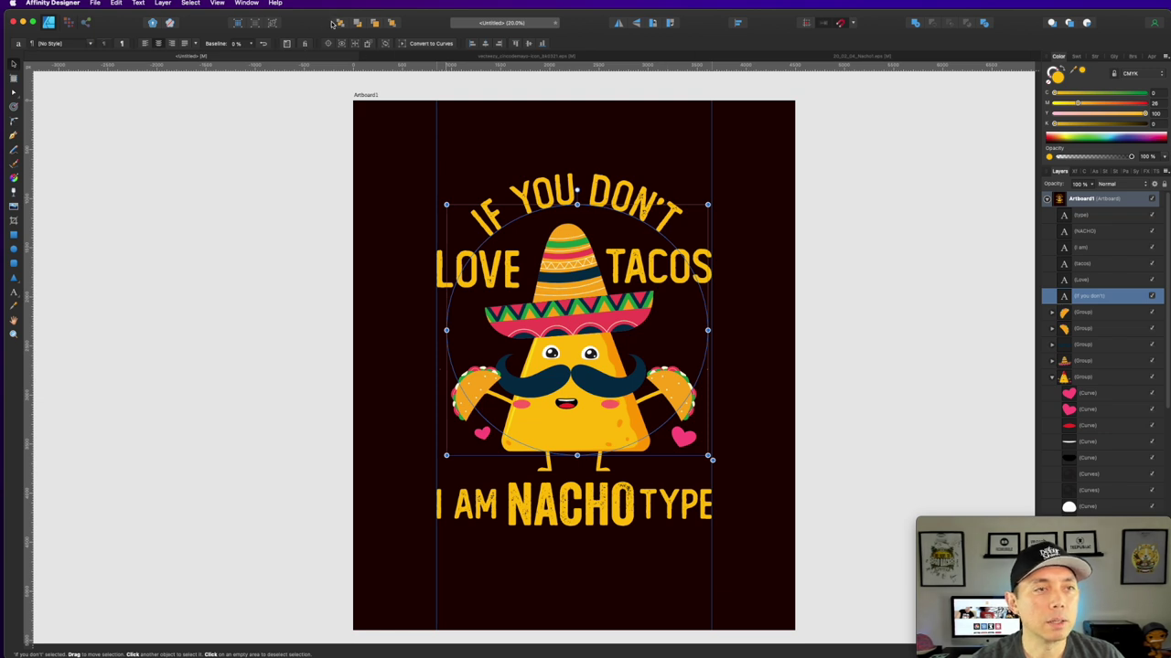
click(944, 302)
click(689, 442)
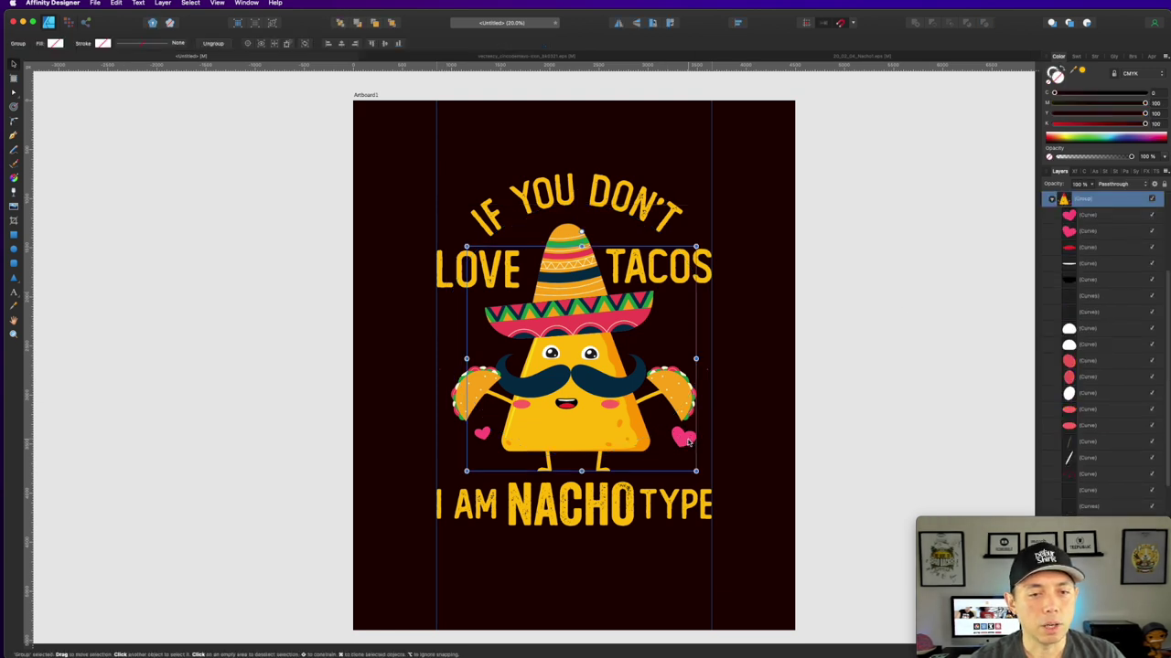
double_click(685, 441)
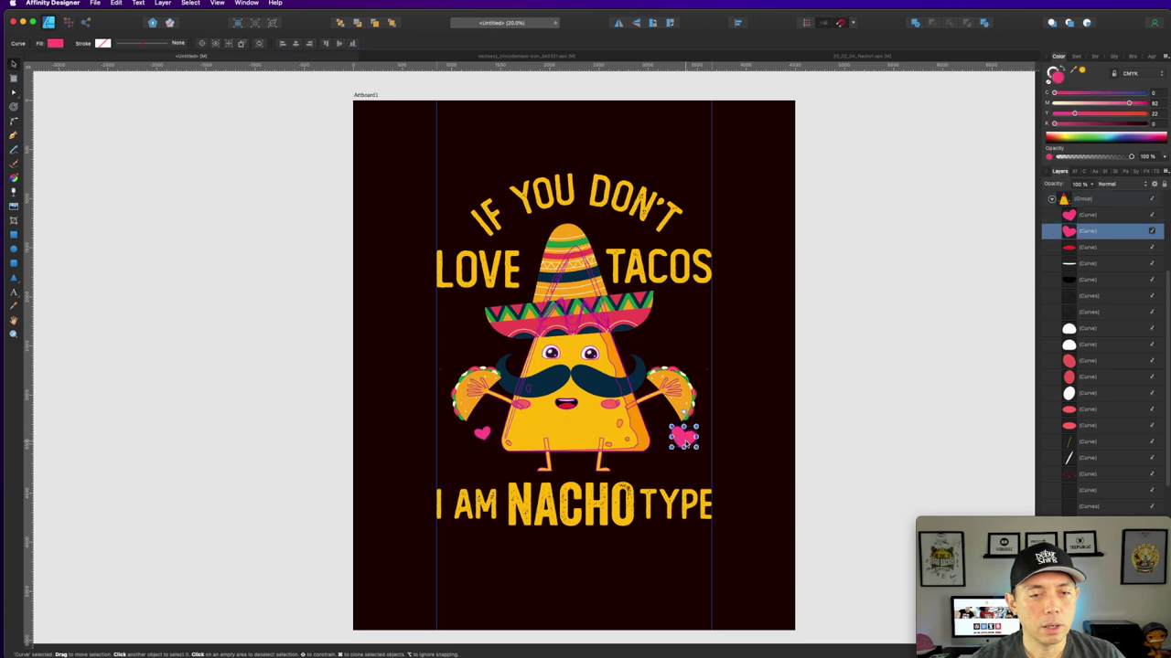
drag(695, 448, 488, 412)
click(476, 440)
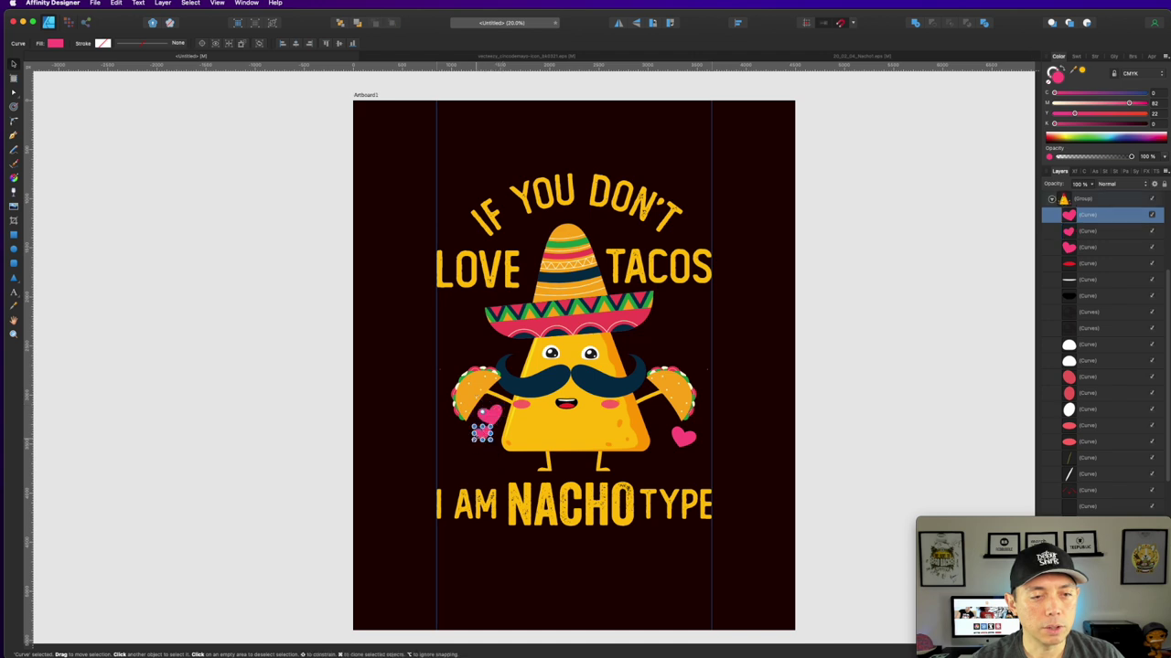
drag(677, 441, 664, 430)
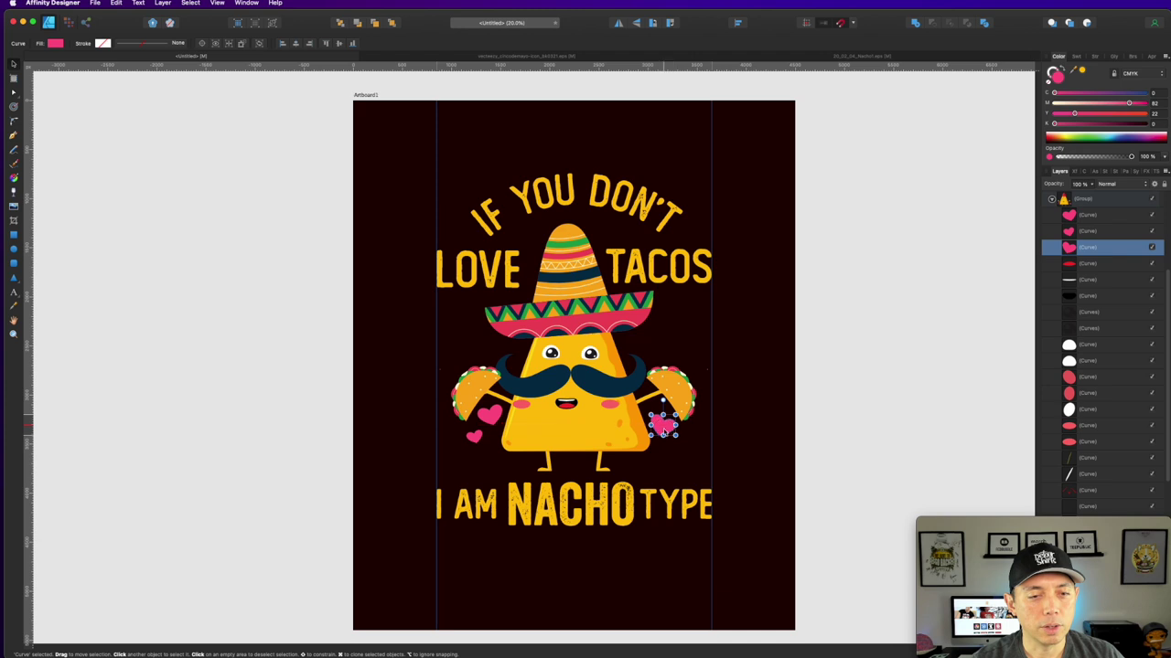
click(839, 453)
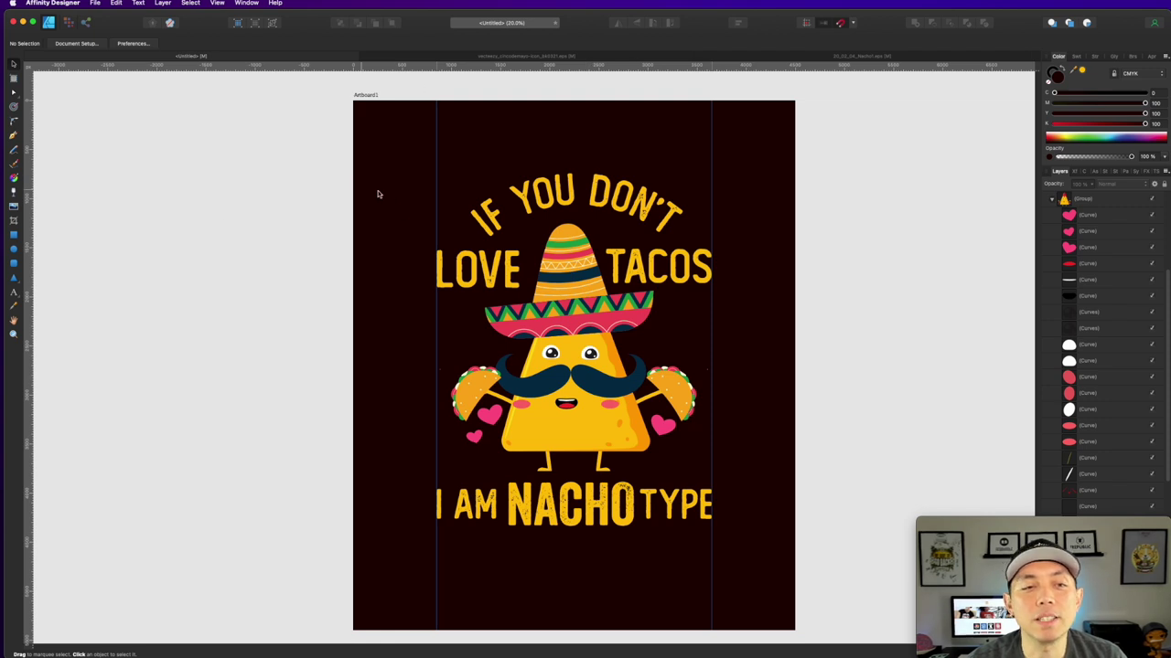
- Nudge the moustache group slightly left on the nacho's face and bring it to the front of the layer order
click(587, 382)
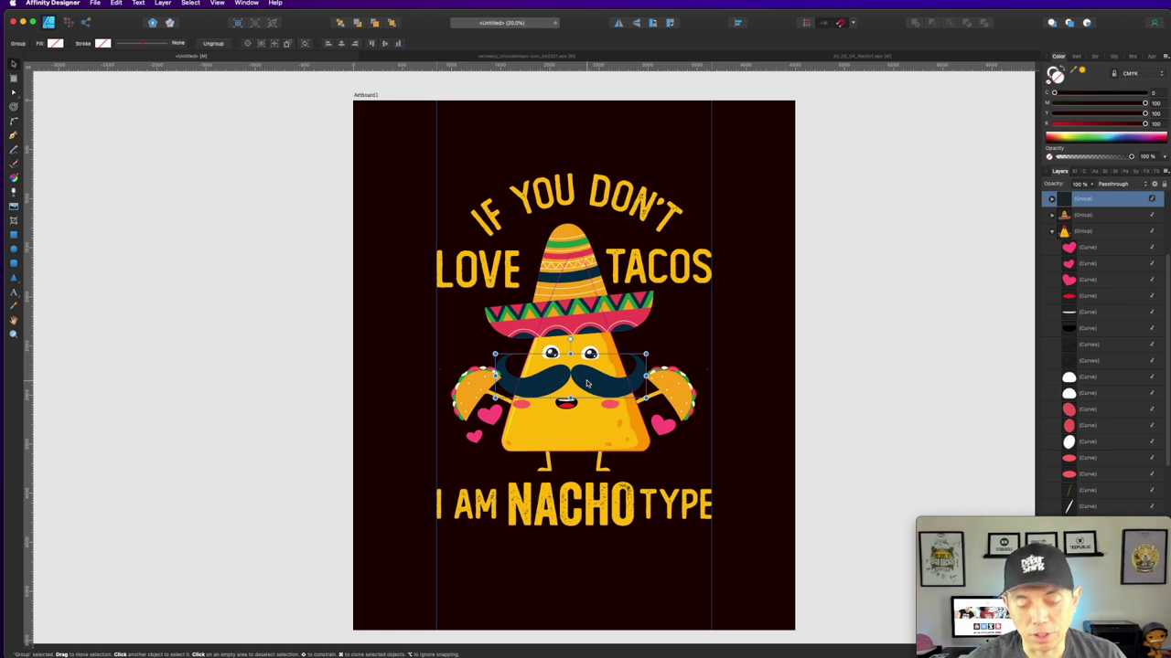
click(588, 383)
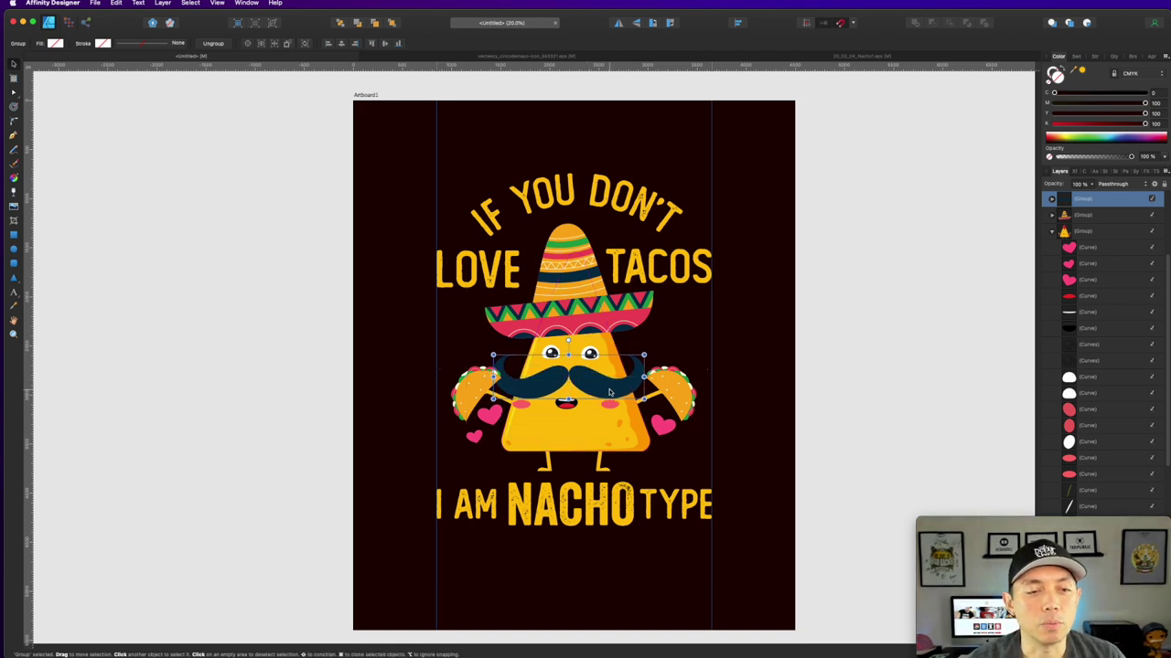
click(394, 25)
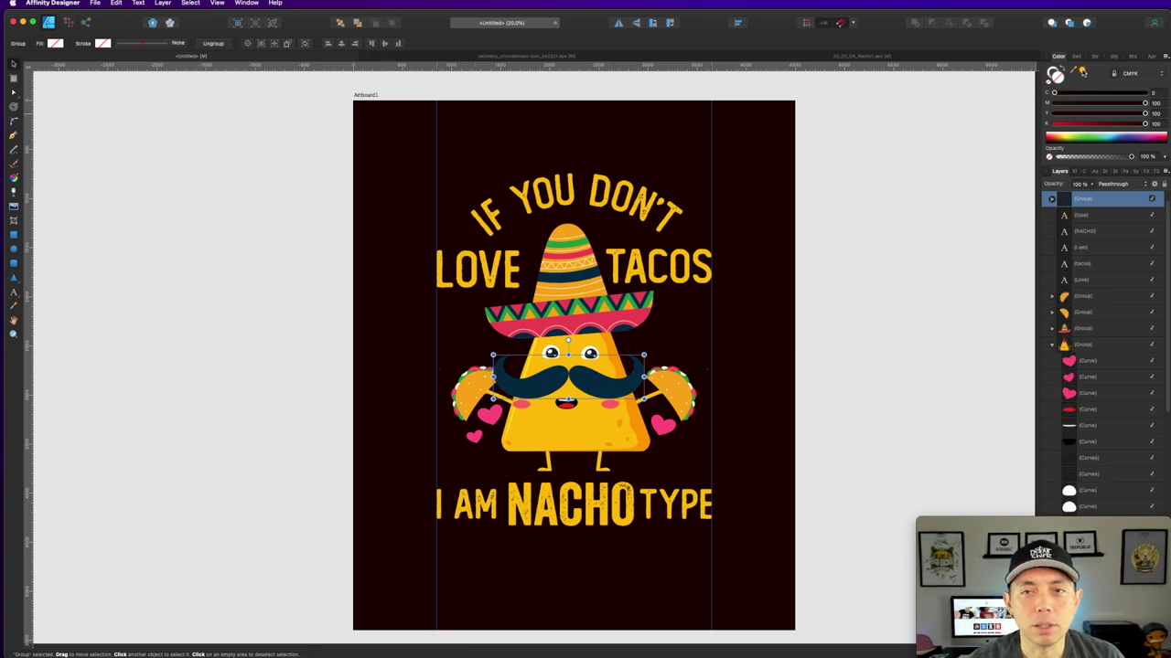
- Try recolouring the moustache with the pinkish red sampled from the sombrero's brim
drag(1082, 71, 587, 315)
click(1080, 71)
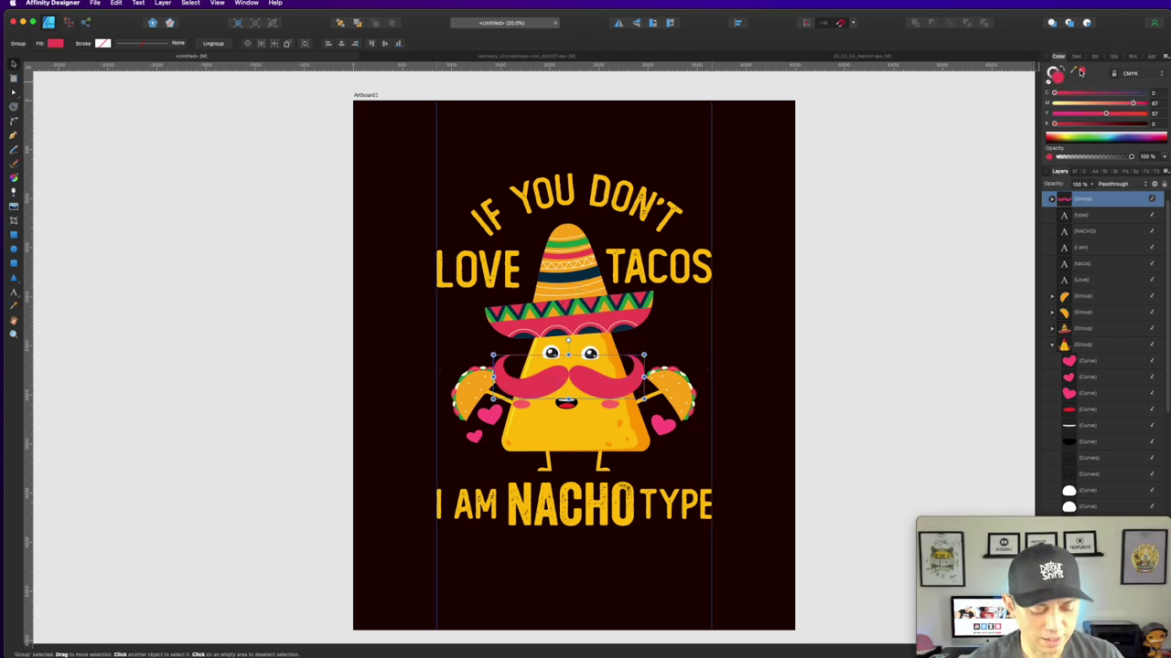
key(super+z)
click(881, 186)
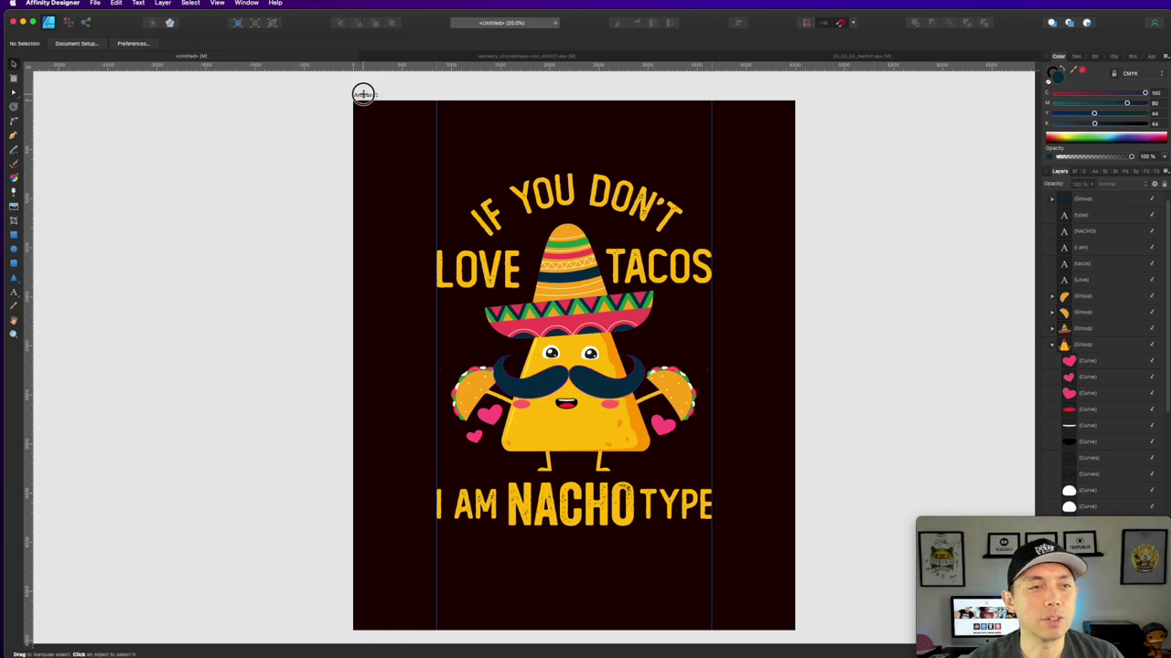
- Raise the artboard background's cyan to 100 so its fill is CMYK 100, 100, 100, 100
click(363, 94)
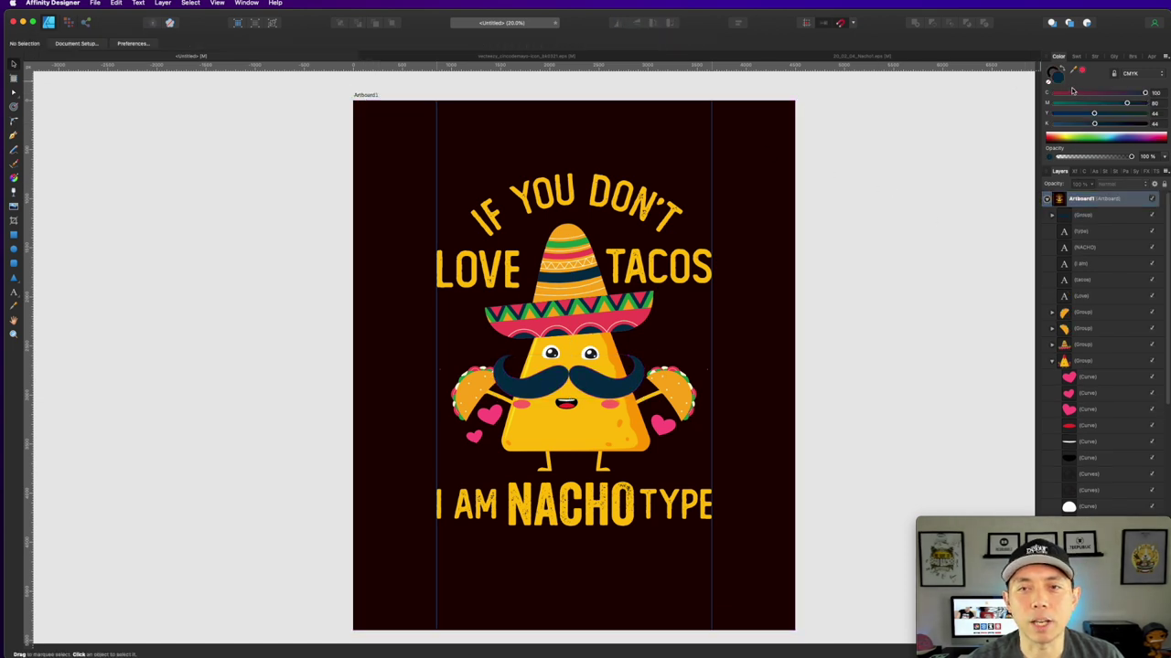
click(396, 98)
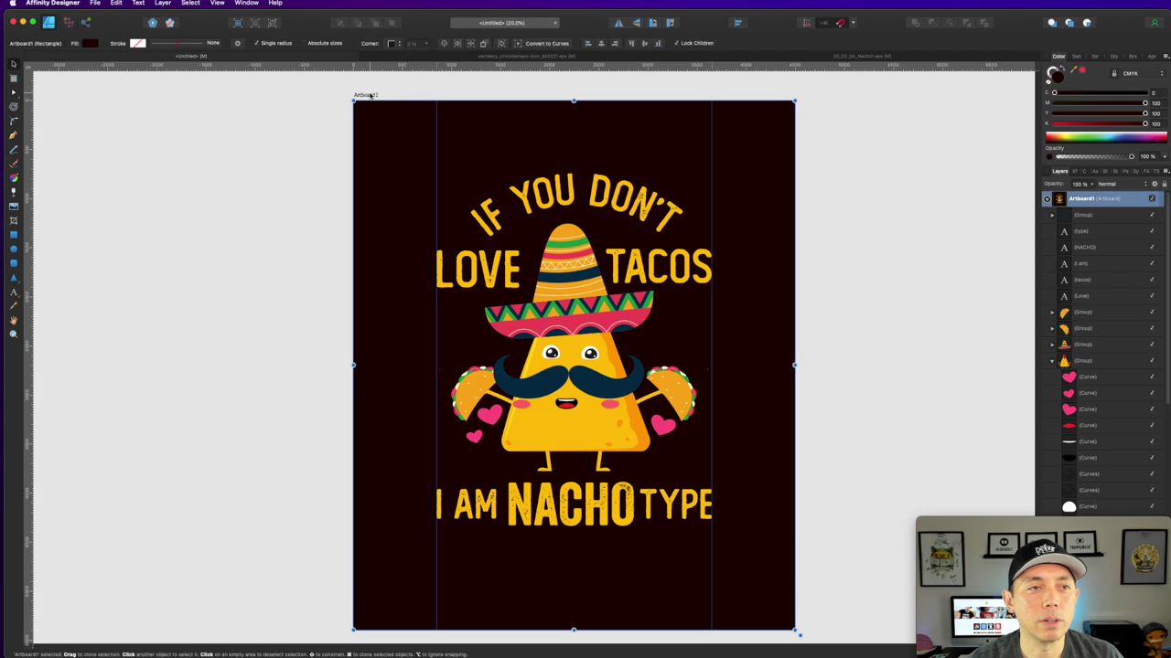
click(1146, 93)
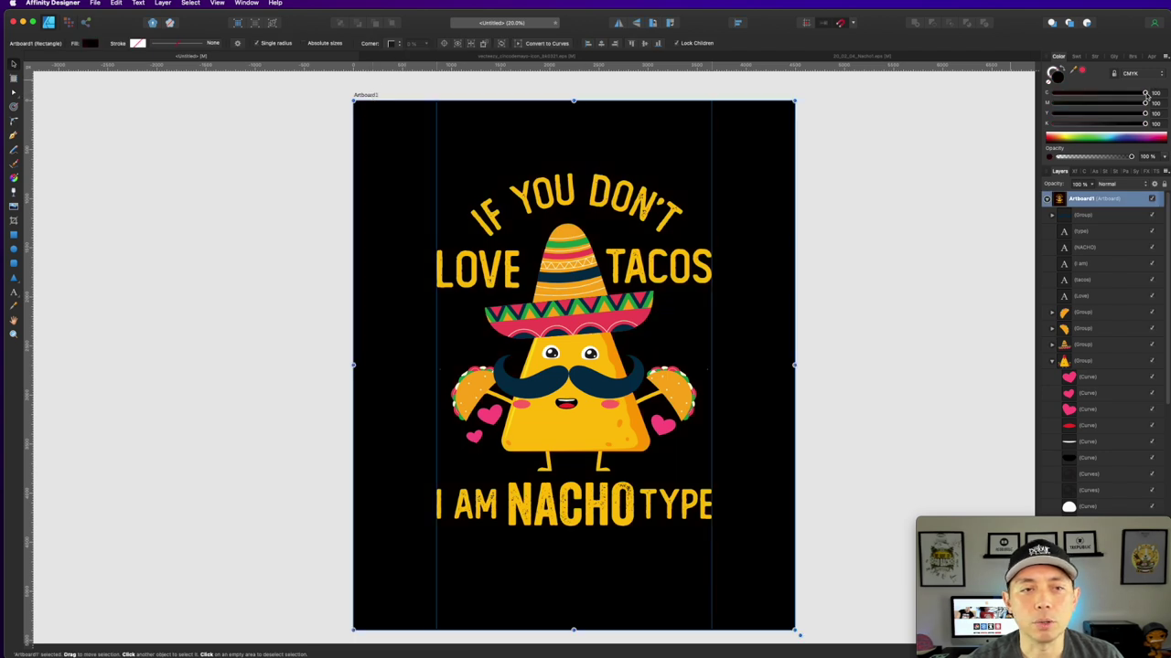
click(852, 176)
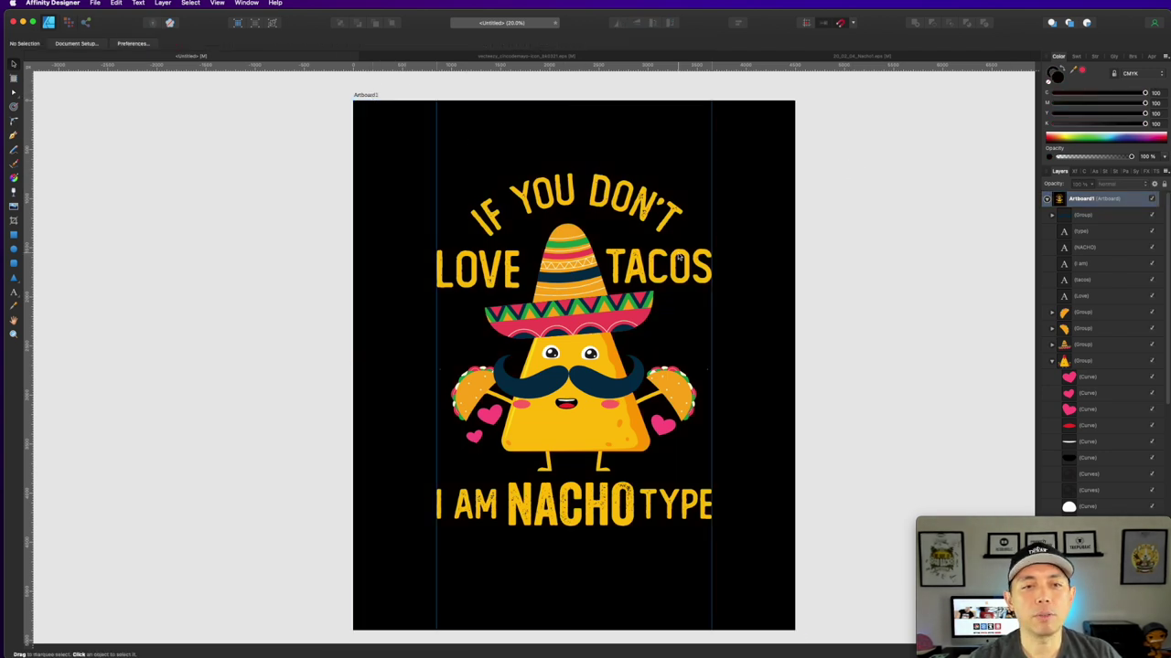
- Rotate the sombrero slightly further counter-clockwise and shift it a little left on the nacho's head
click(574, 269)
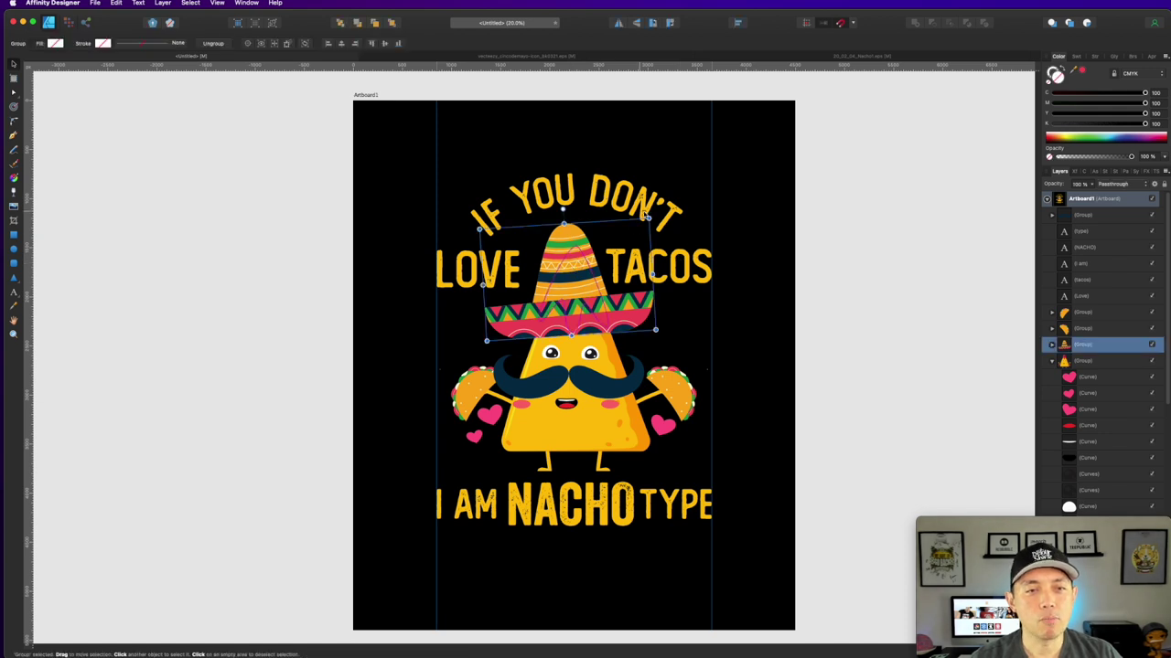
drag(653, 220, 648, 212)
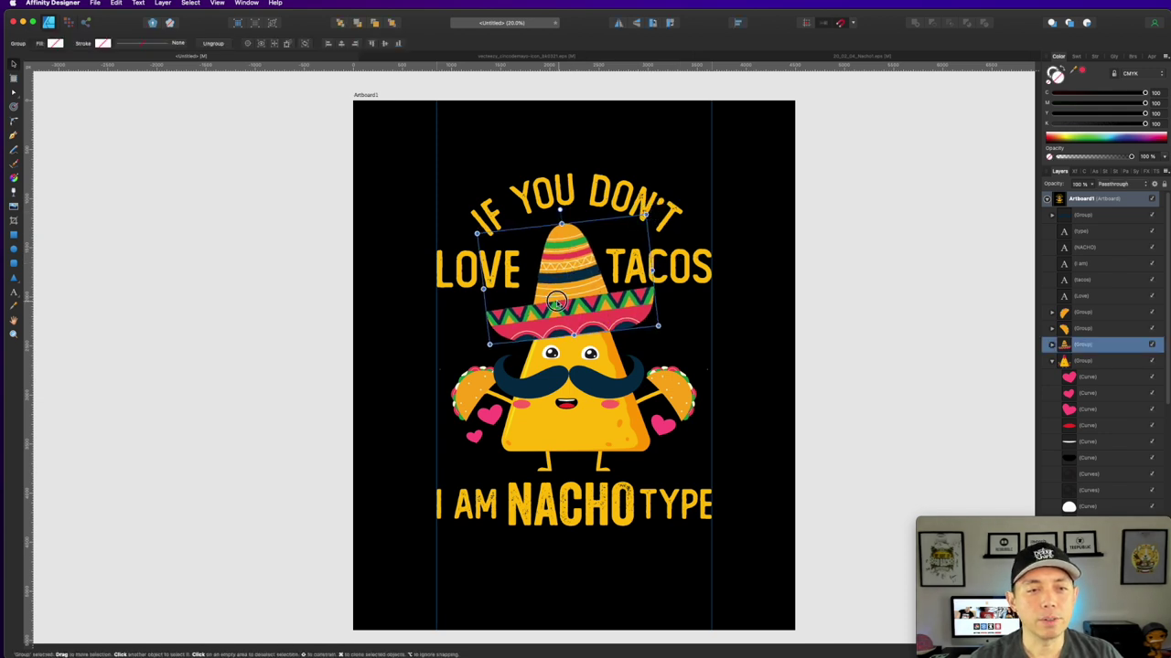
key(super+z)
key(super+shift+z)
drag(551, 302, 554, 303)
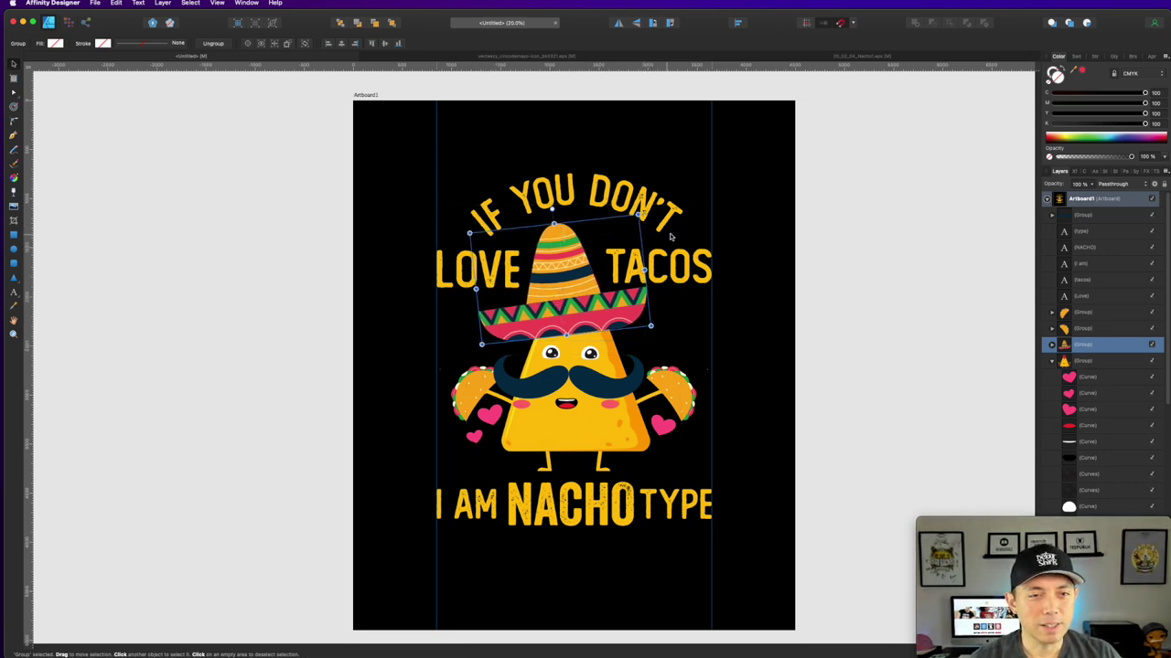
click(827, 224)
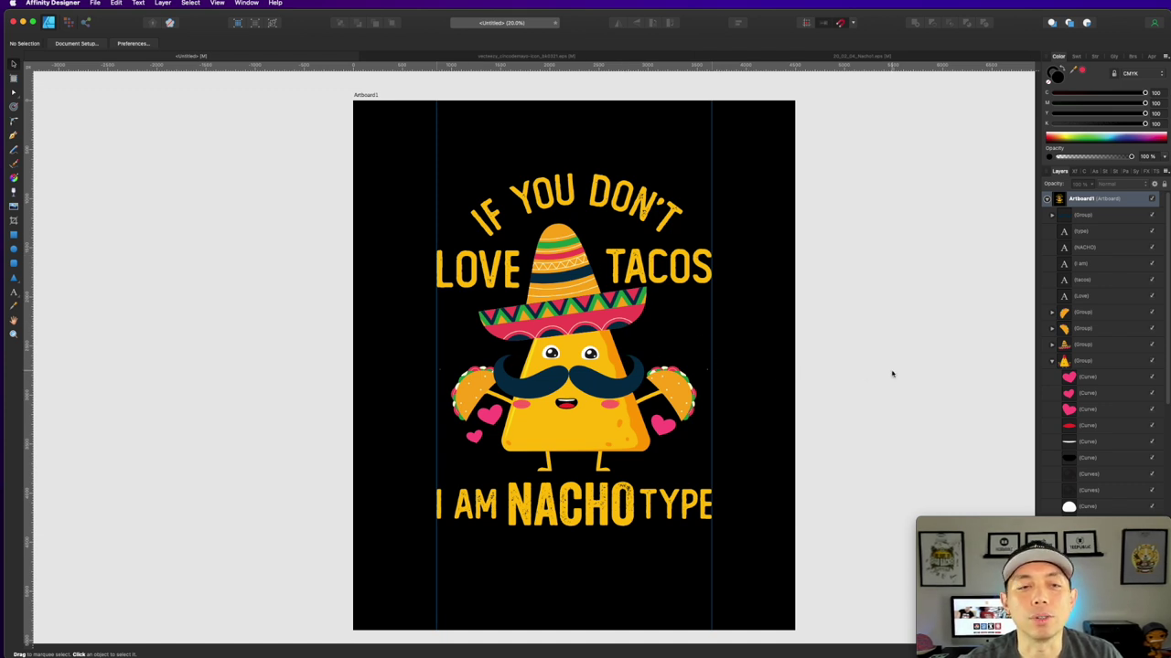
- Examine the editable nodes of the sombrero's pink brim and the nacho's shaded right side with the Node tool
click(622, 326)
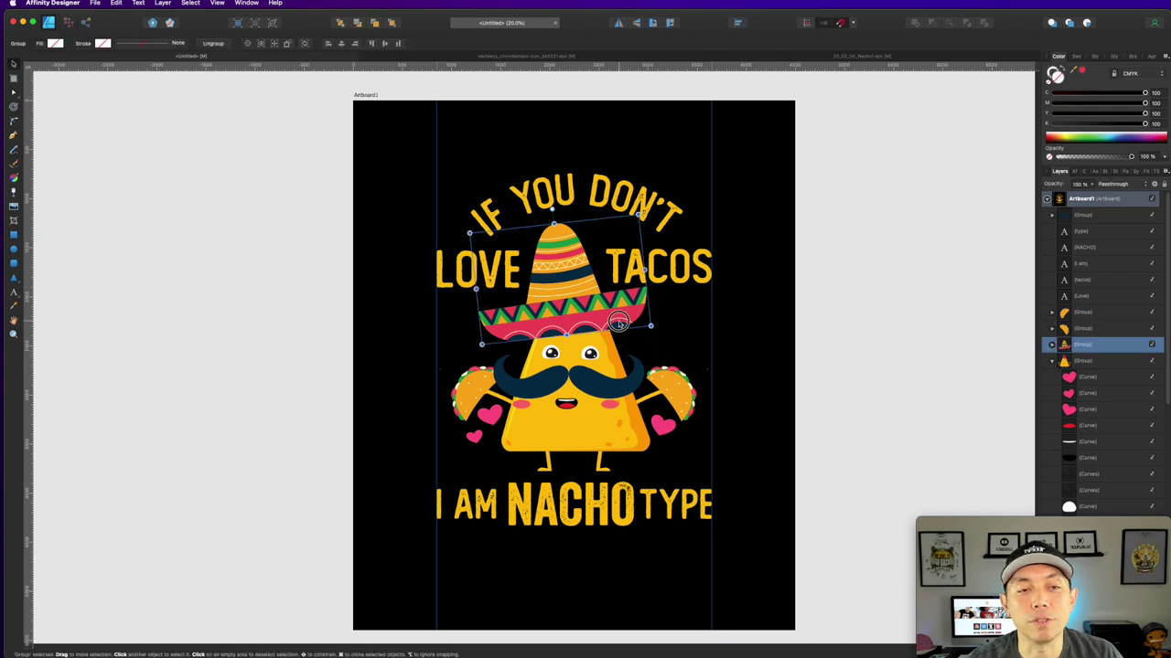
double_click(618, 314)
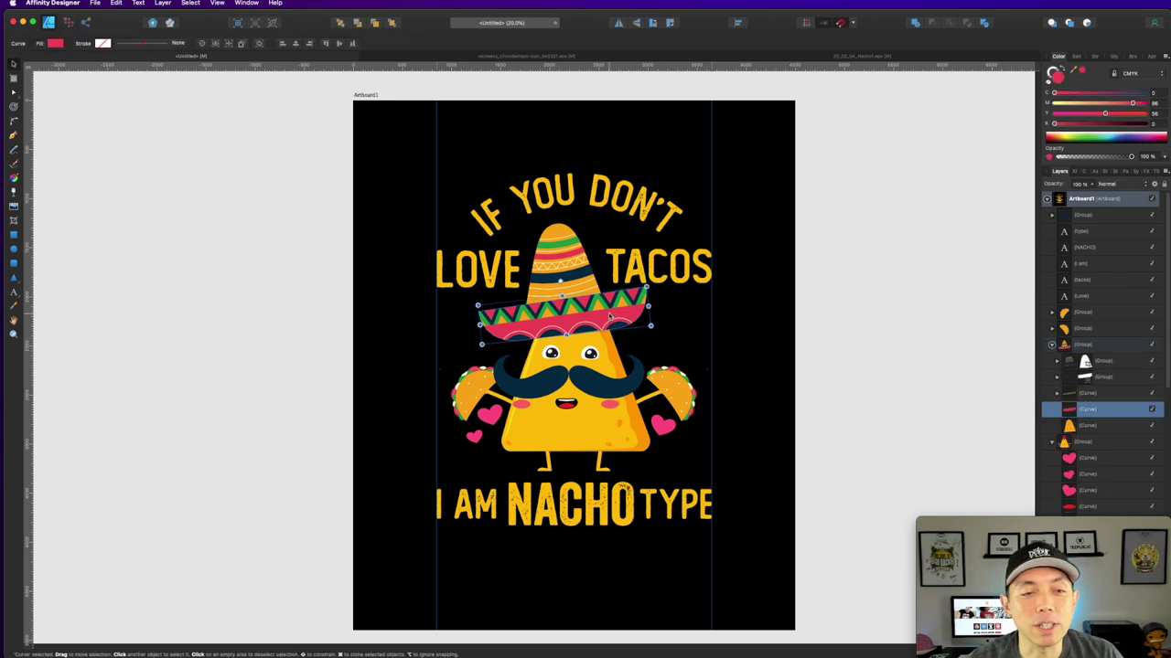
key(a)
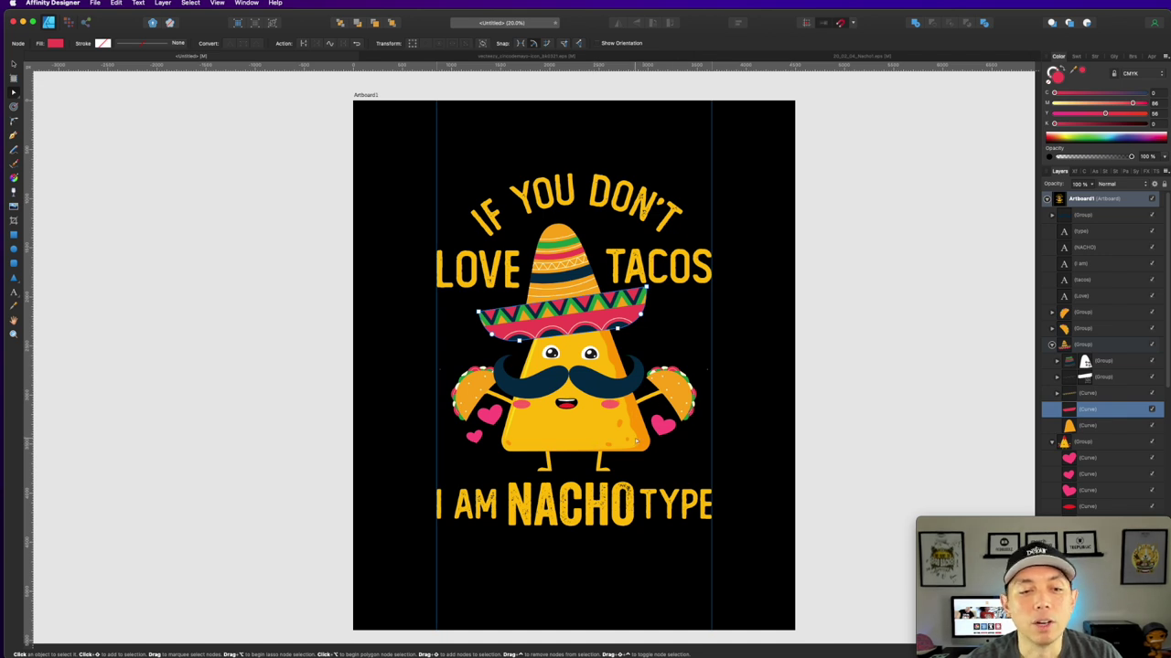
click(919, 382)
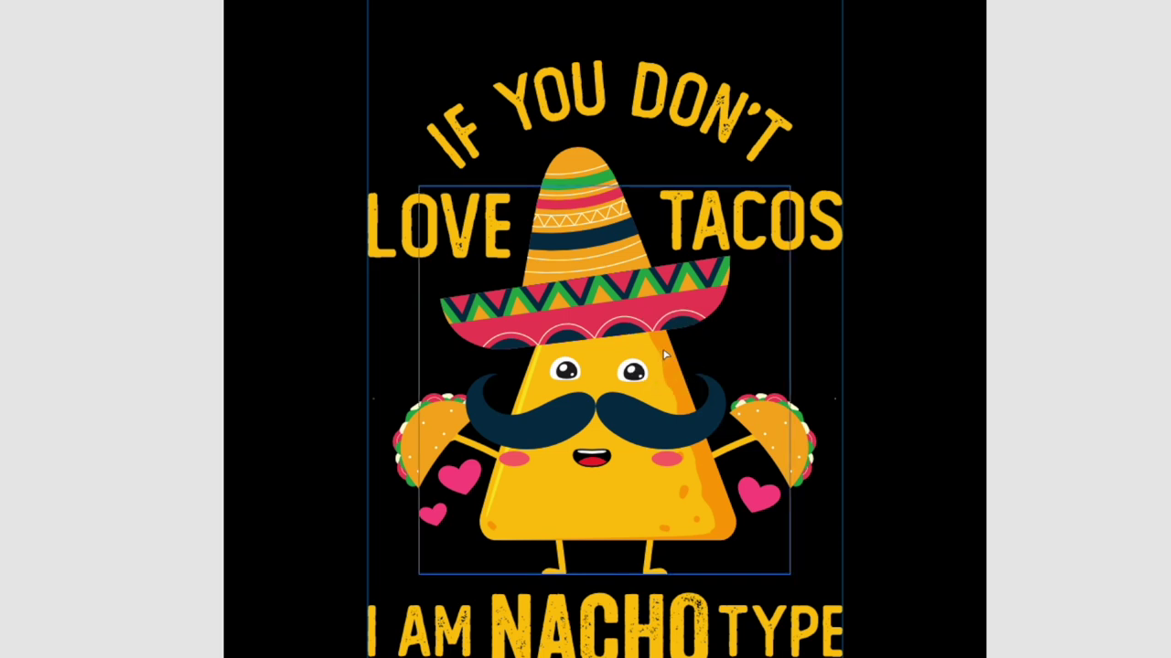
click(665, 356)
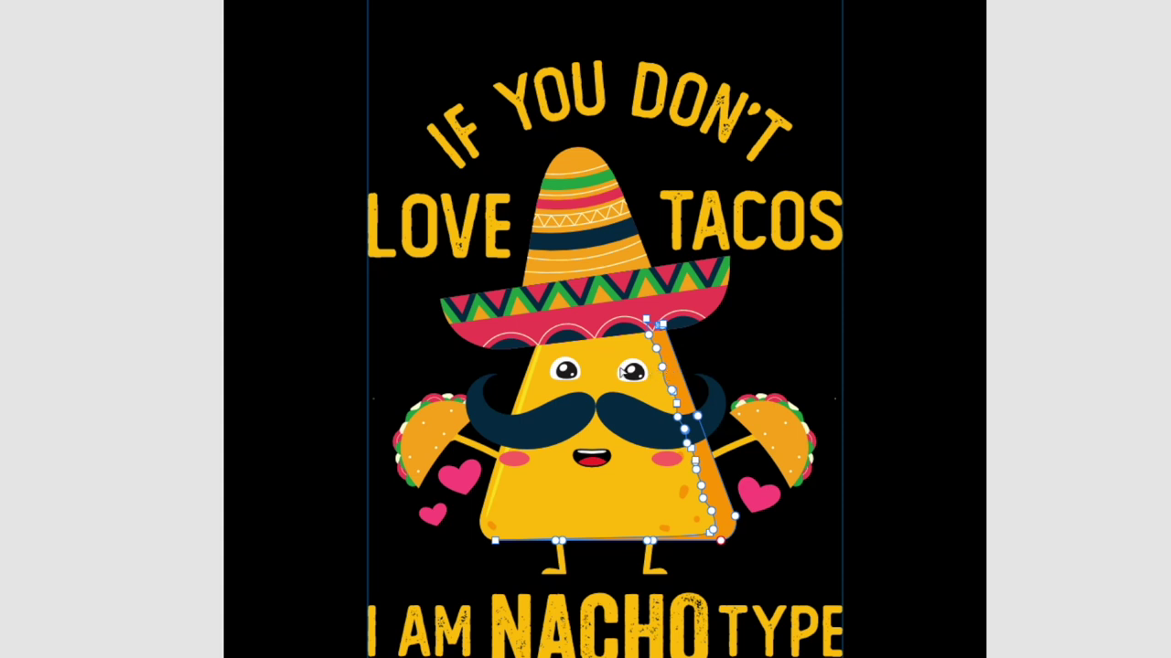
click(1043, 346)
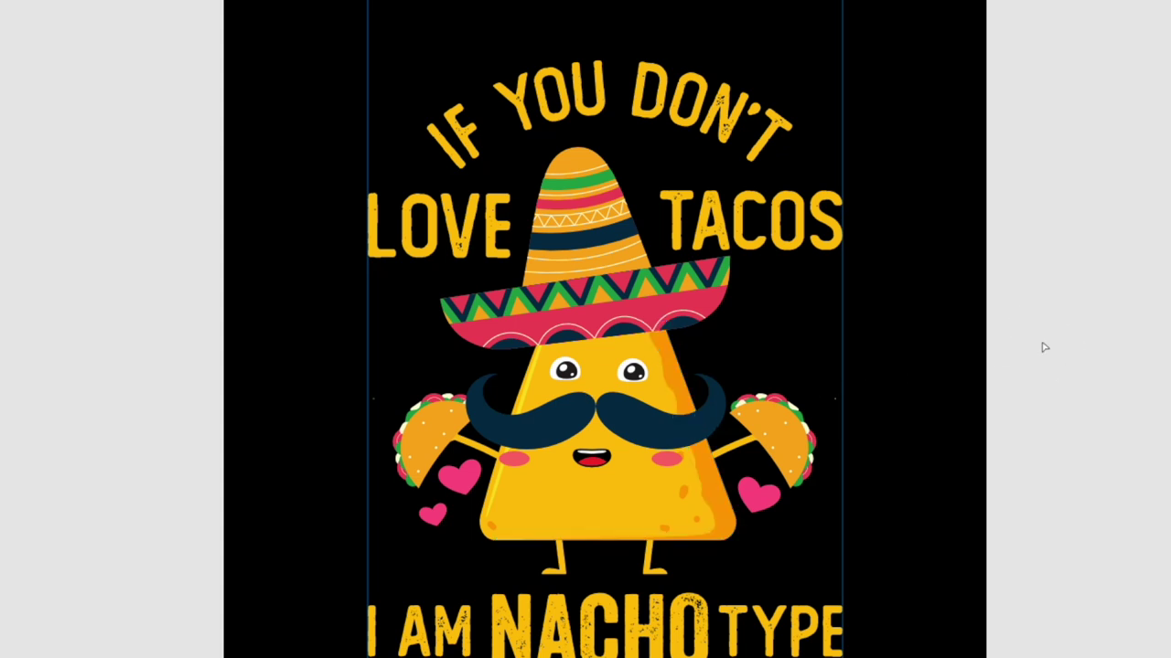